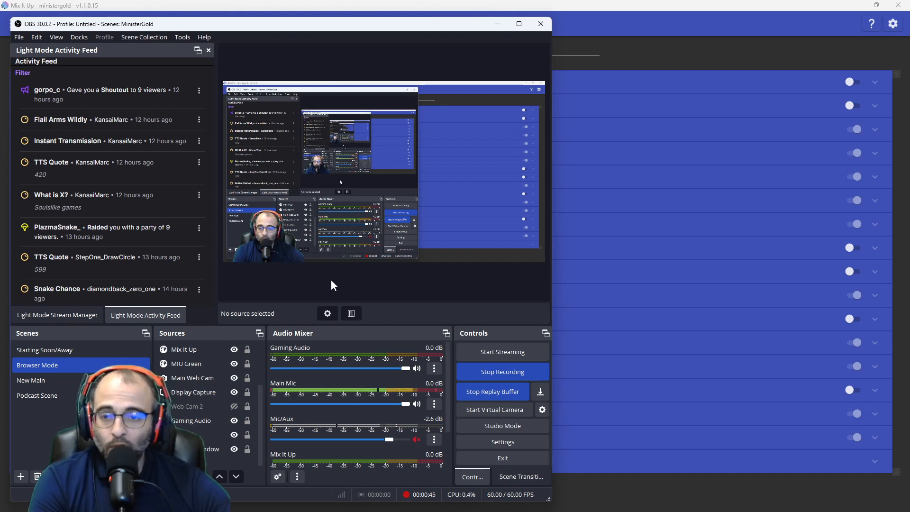
- Examine the streaming service and server choices in the OBS stream settings, and close the settings
click(524, 439)
click(81, 124)
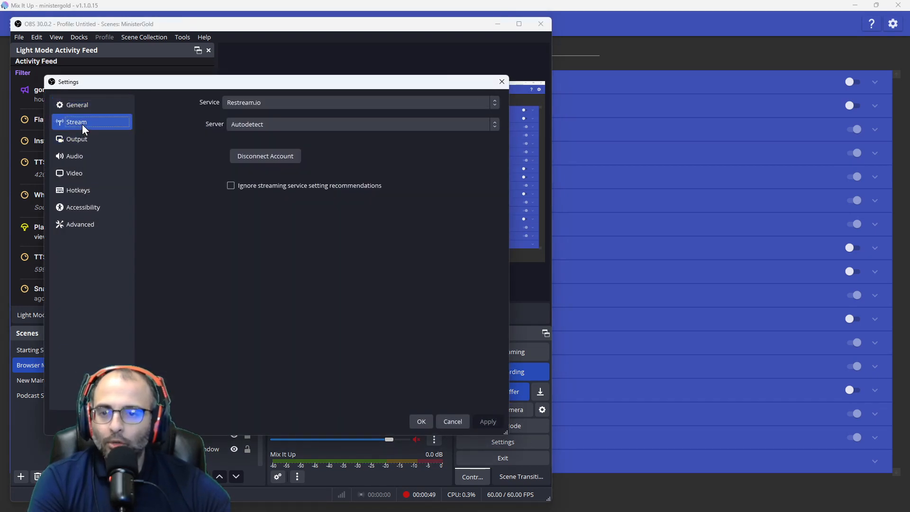
drag(239, 81, 378, 79)
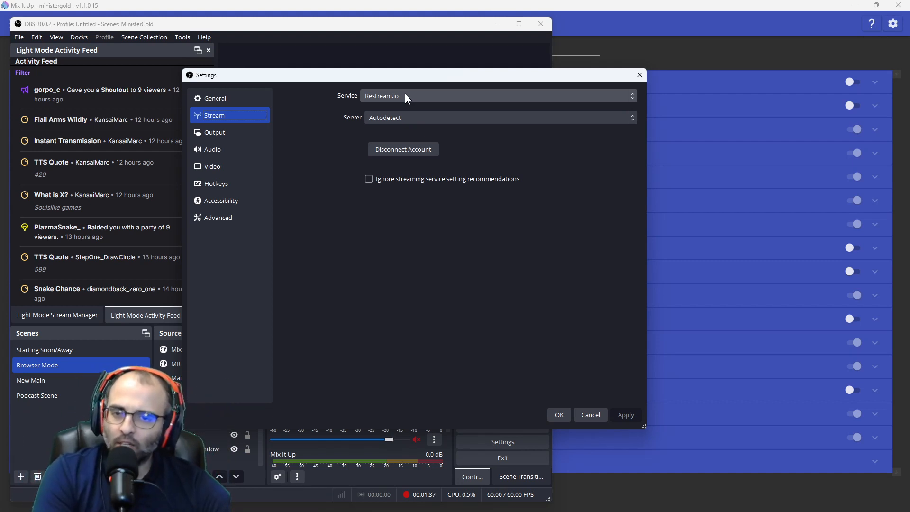
click(401, 117)
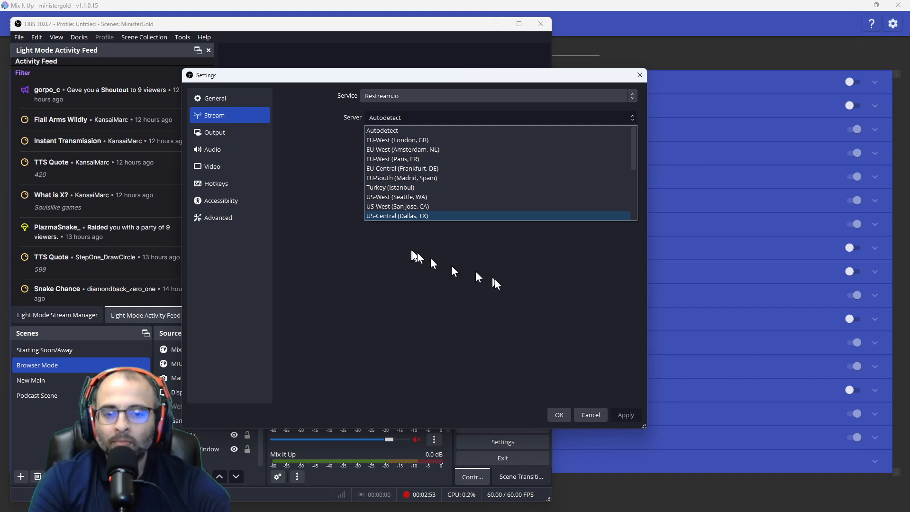
click(564, 411)
click(564, 411)
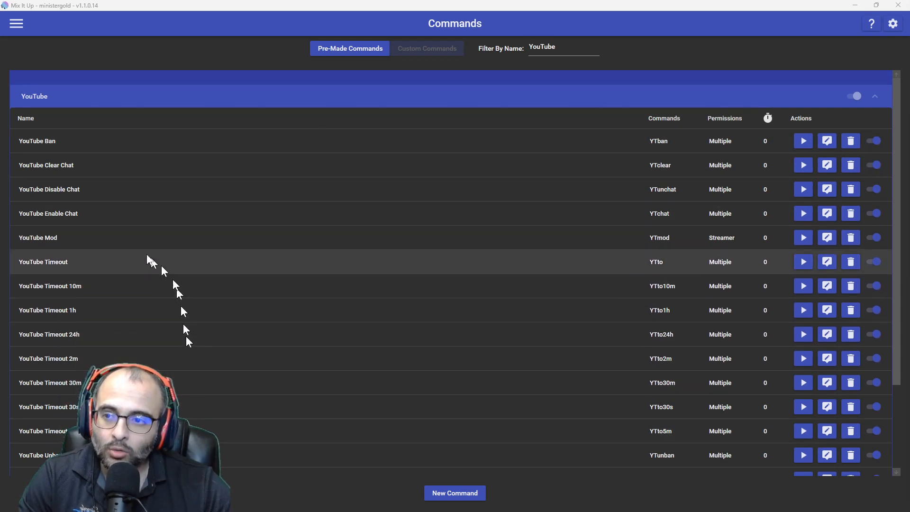
- Open the Mix It Up Accounts page to examine the signed-in streamer and bot accounts
click(18, 24)
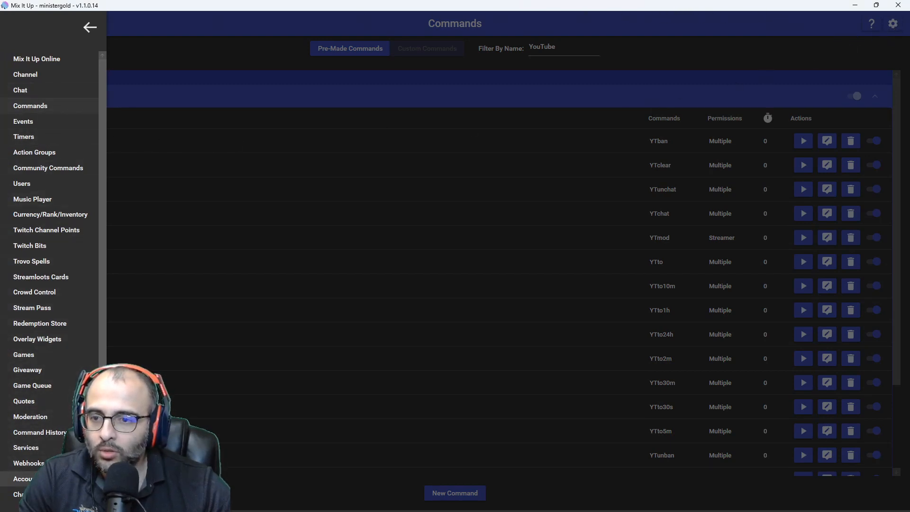
click(26, 478)
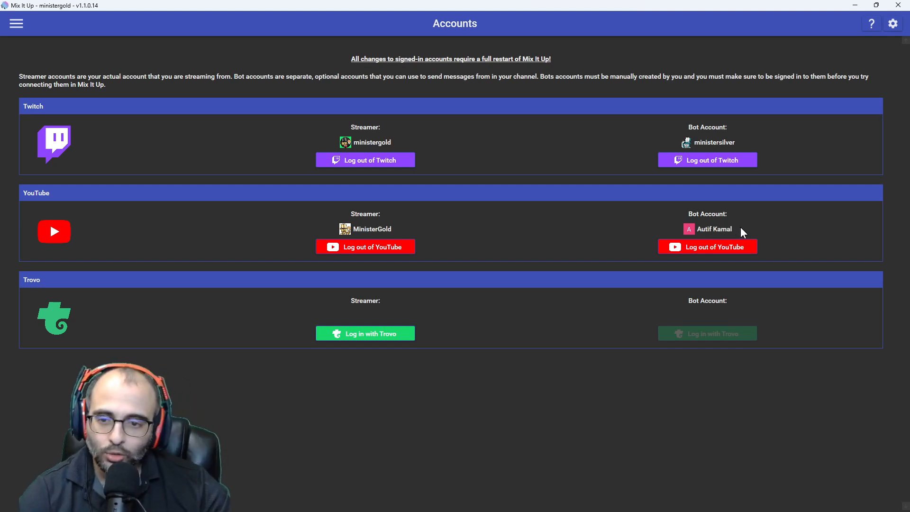
- Switch to Firefox and open the bot account's YouTube Studio dashboard
key(alt+Tab)
key(alt+Tab)
key(alt+Tab)
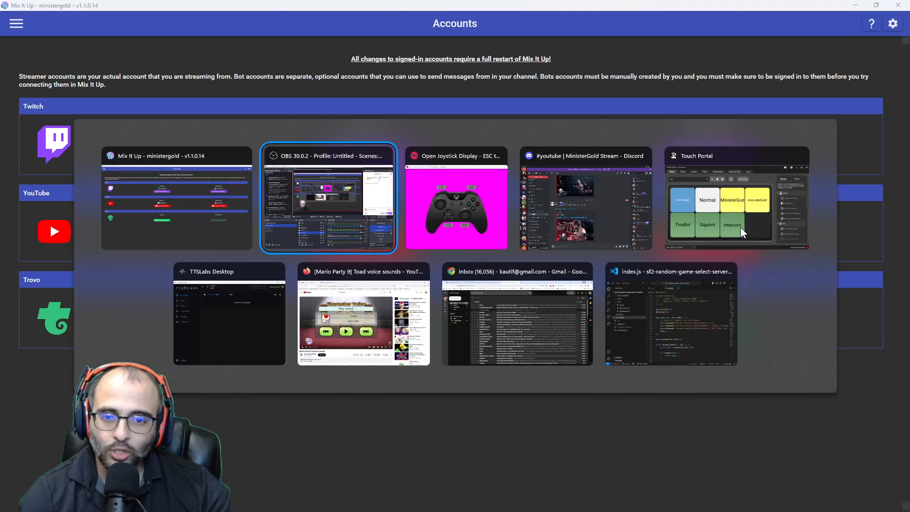
key(ctrl+l)
text(studi)
key(BackSpace)
key(BackSpace)
text(udio)
key(Return)
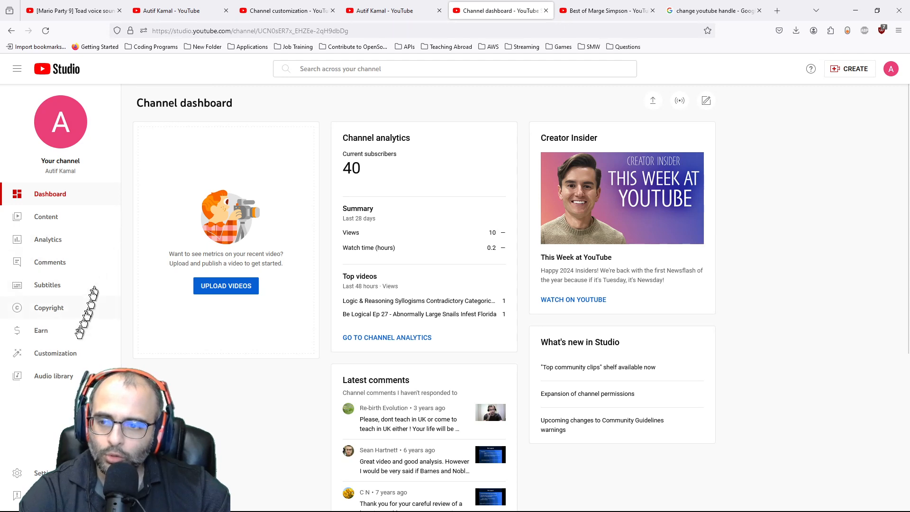
- Open the basic info of the channel customization and set the channel name to MinisterSilver
click(71, 353)
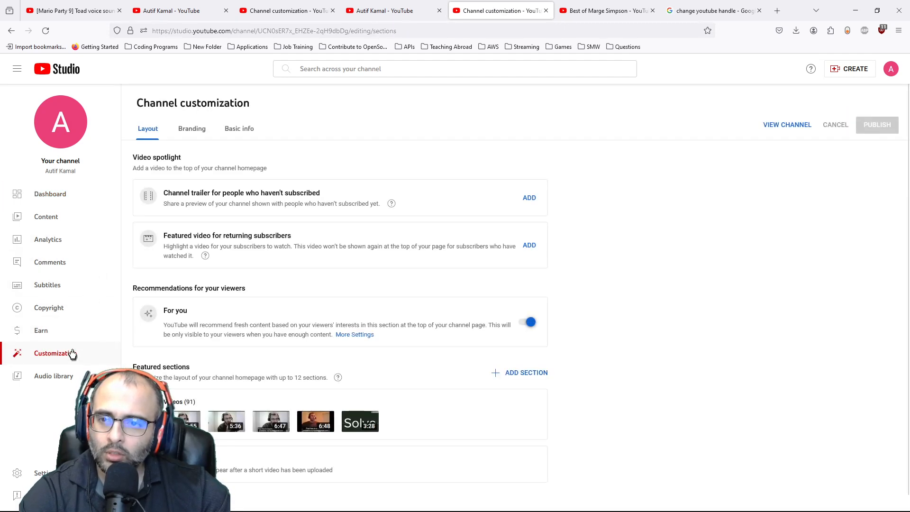
click(244, 132)
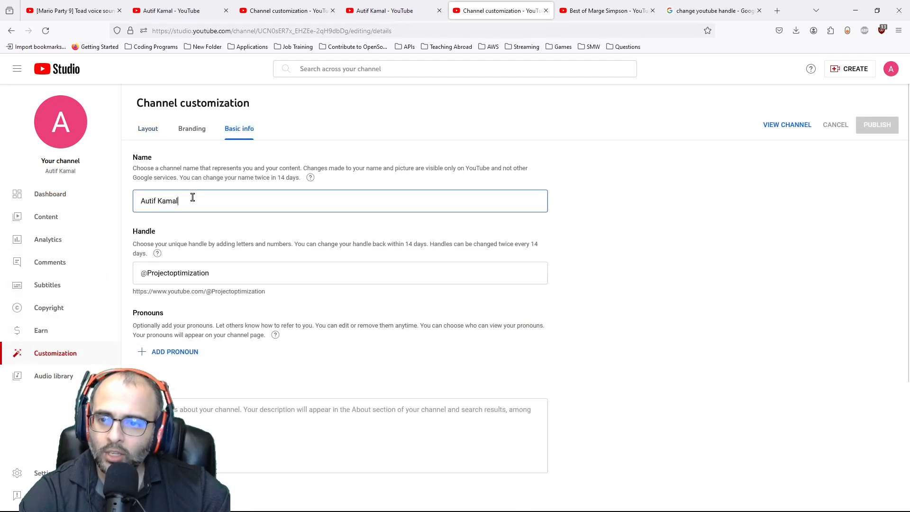
triple_click(192, 197)
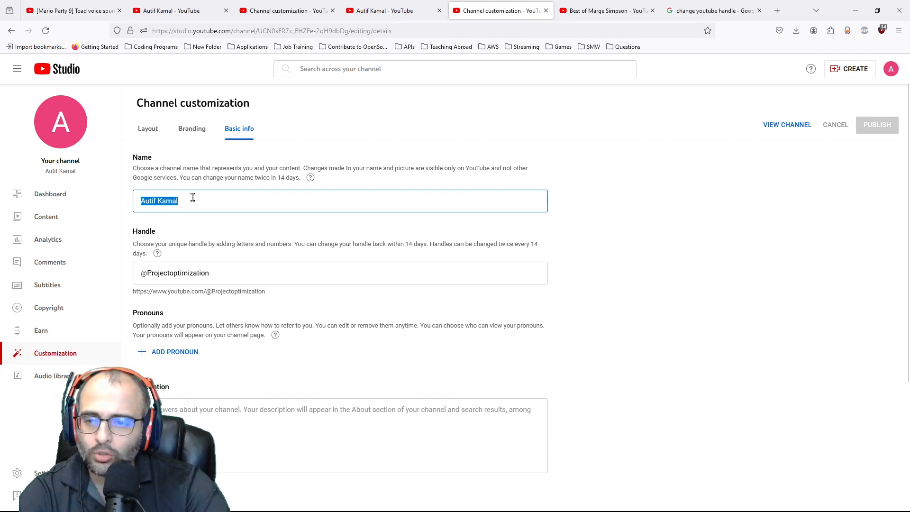
text(MinisterSilver)
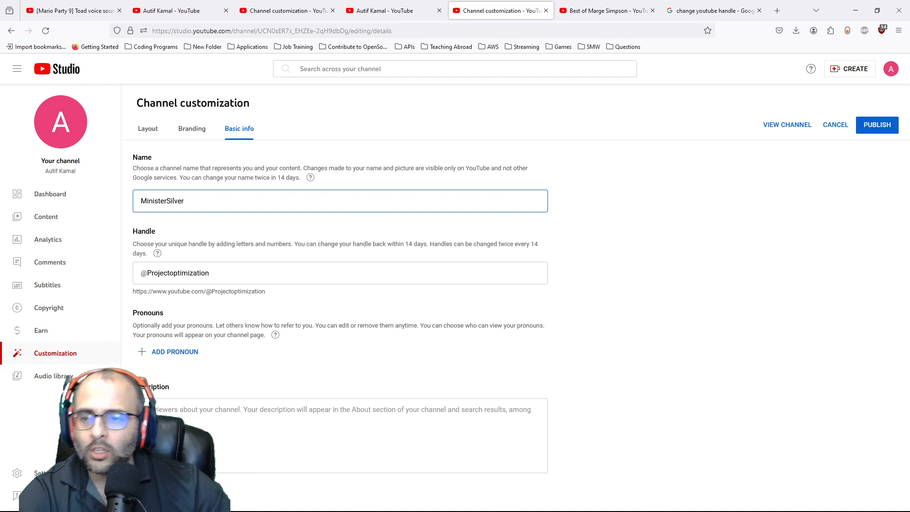
click(211, 273)
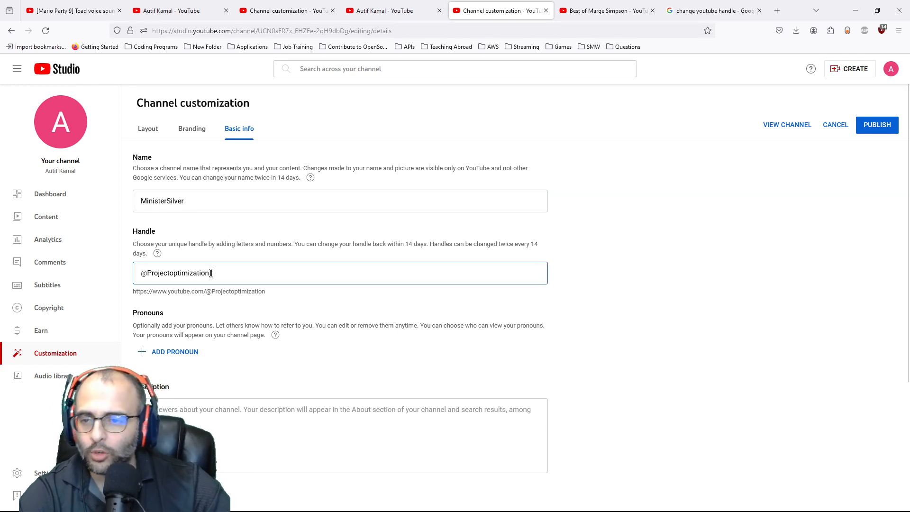
double_click(211, 274)
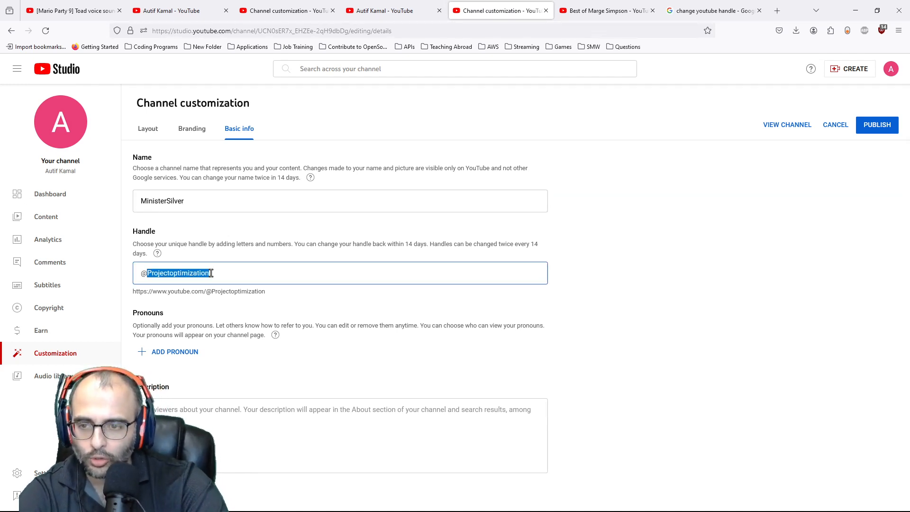
text(MinisterSilver)
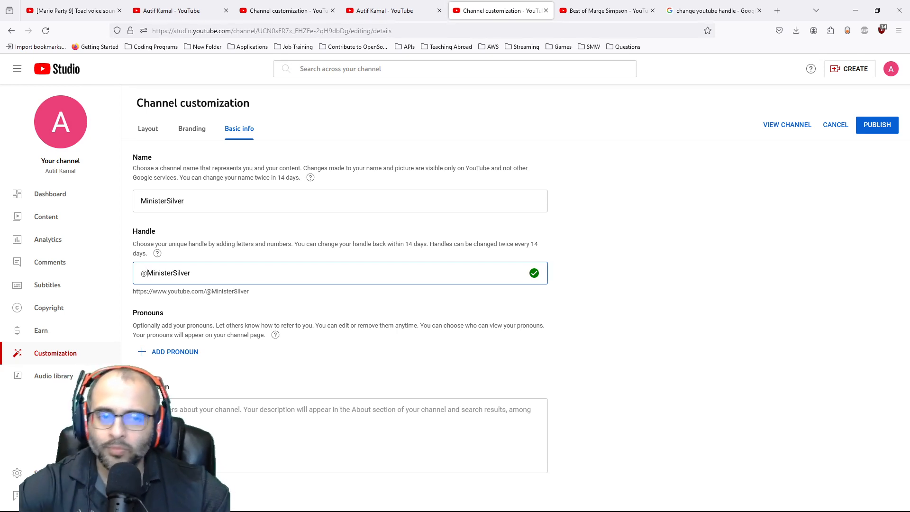
click(866, 124)
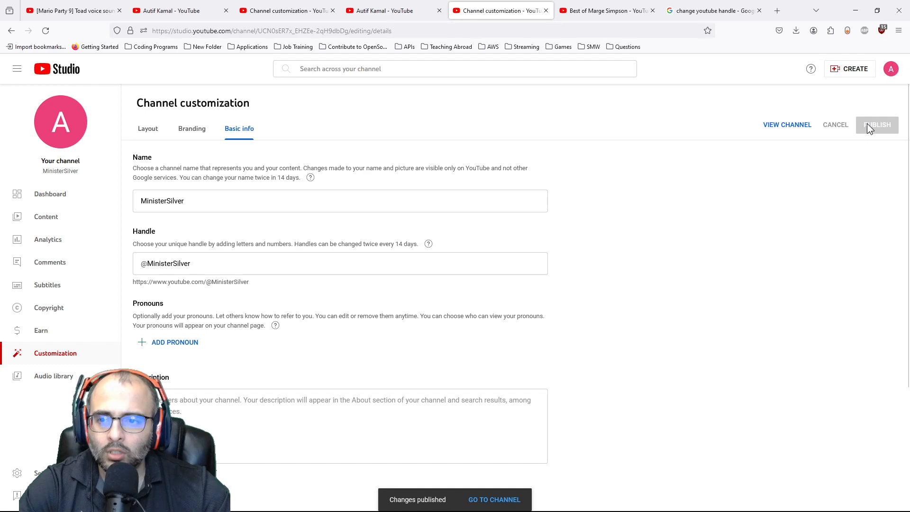
- Switch back to Mix It Up, visit the Channel page and return to the Accounts page to recheck the bot name
key(alt+Tab)
key(alt+Tab)
key(alt+shift+Tab)
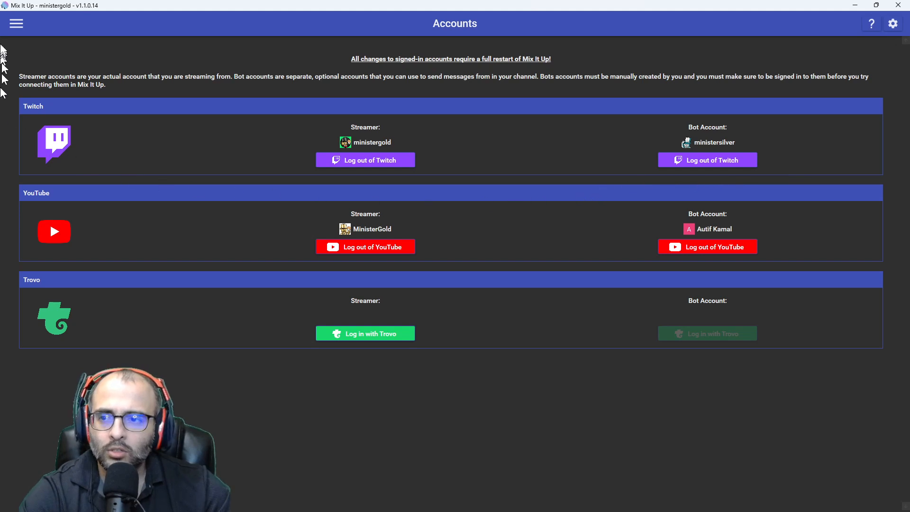
click(10, 24)
click(33, 77)
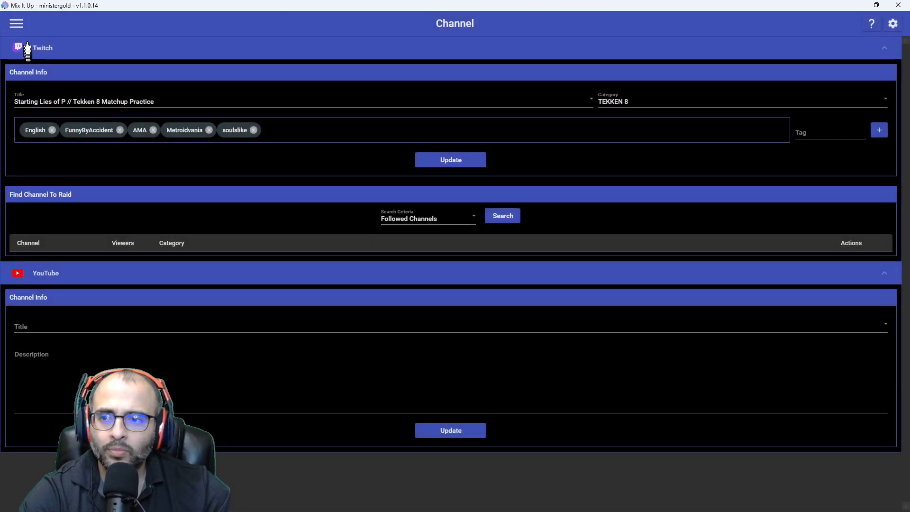
click(14, 25)
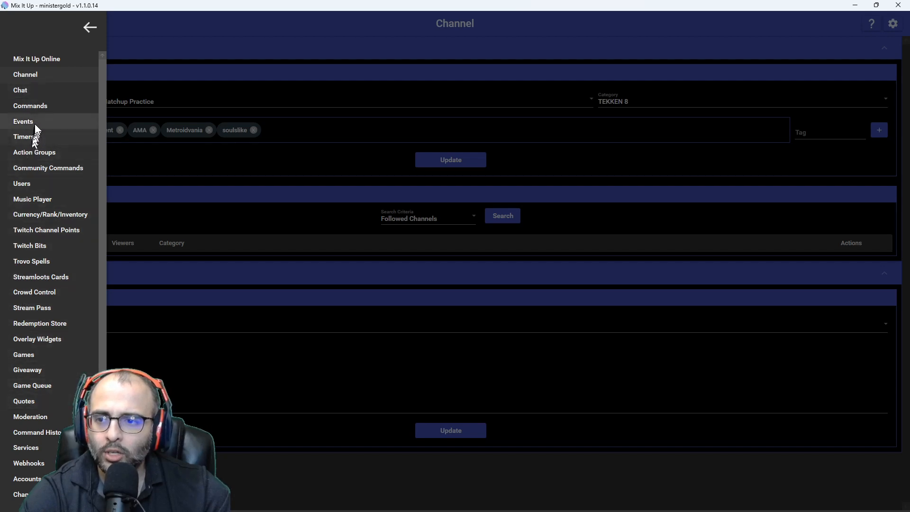
click(35, 474)
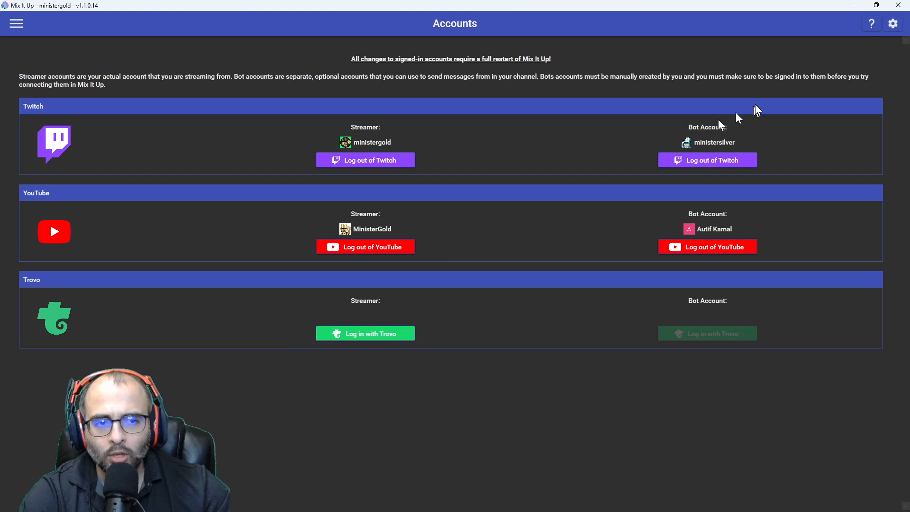
- Log the YouTube bot account out of Mix It Up and sign it in again with the bot channel's Google account
click(708, 252)
click(708, 251)
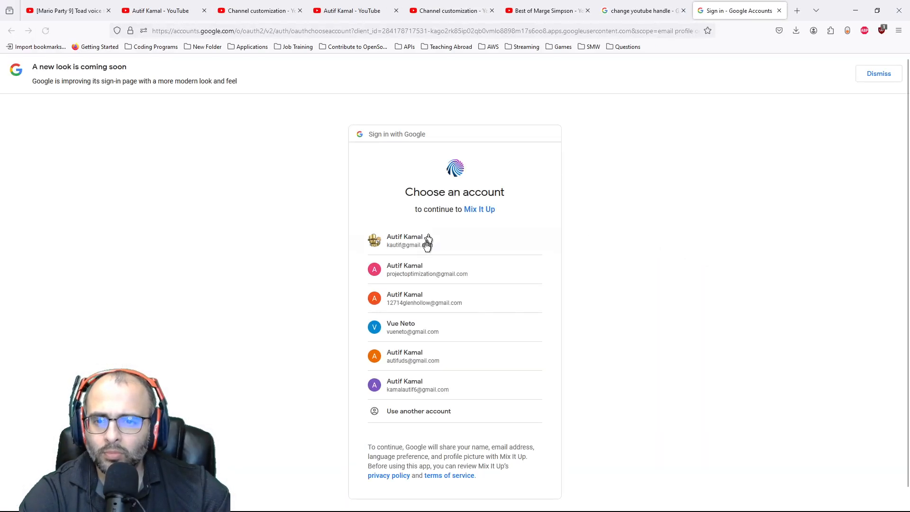
click(420, 268)
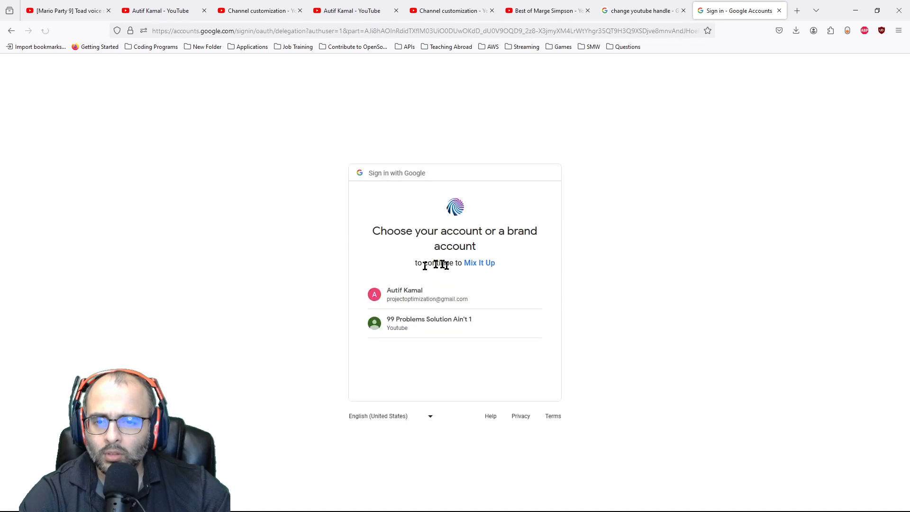
click(434, 297)
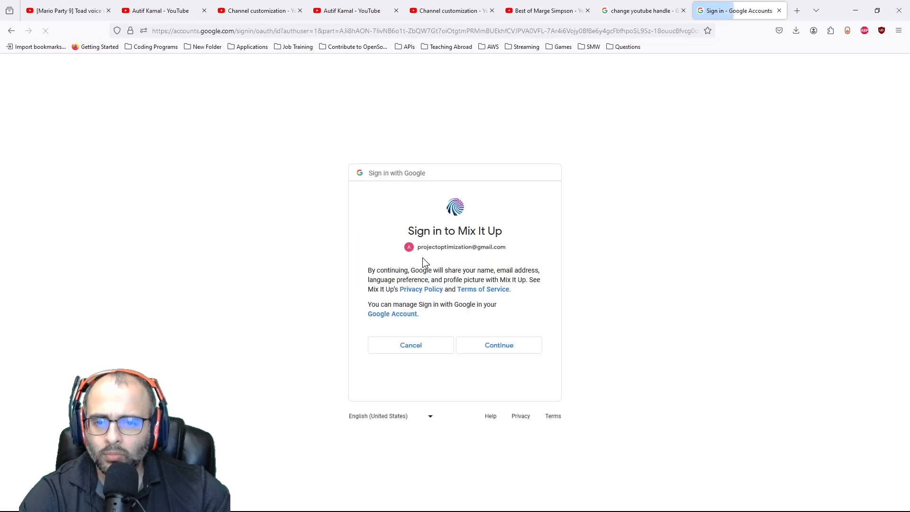
click(490, 349)
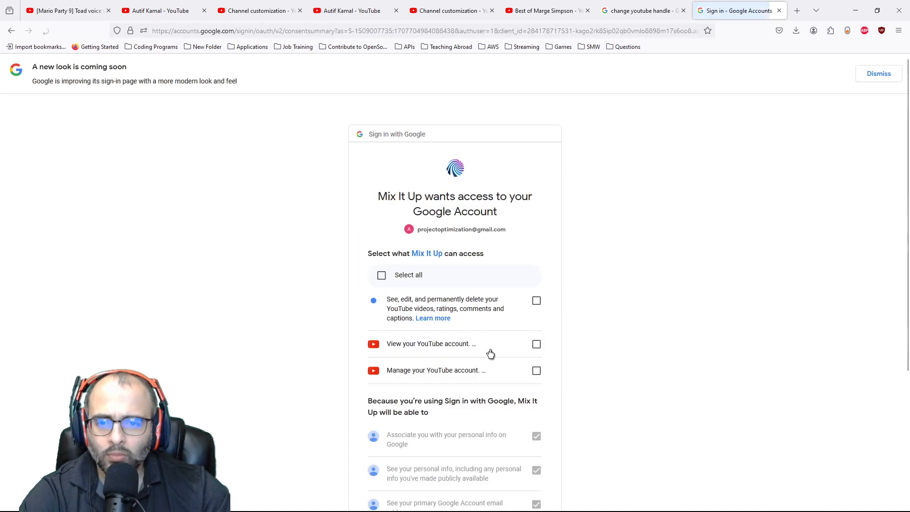
- Grant Mix It Up all of the requested YouTube access permissions and continue
click(381, 276)
scroll(317, 274, down, 3)
click(478, 438)
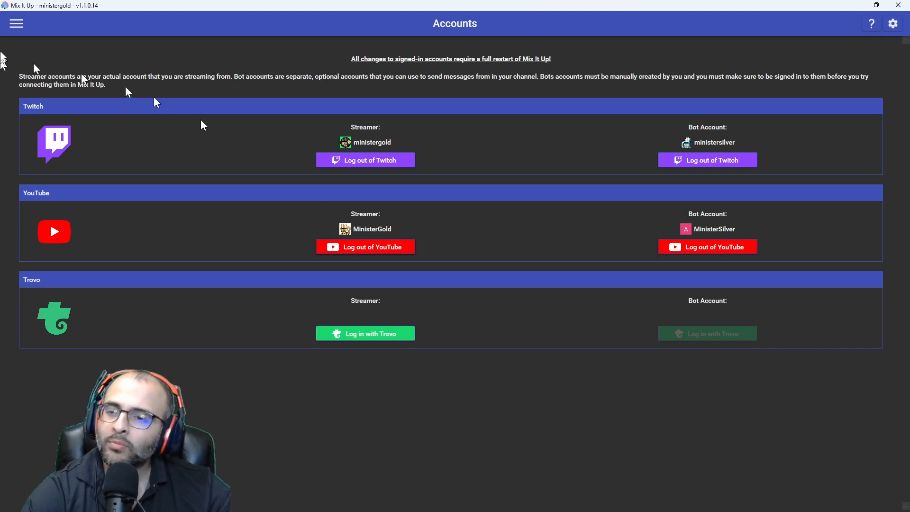
- Open the Commands page in Mix It Up and expand the YouTube group to show its moderation commands
click(17, 24)
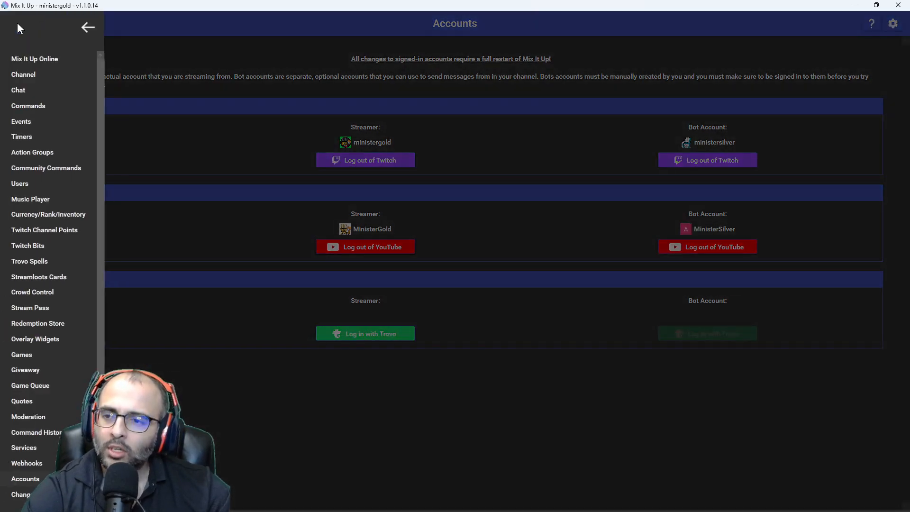
click(33, 106)
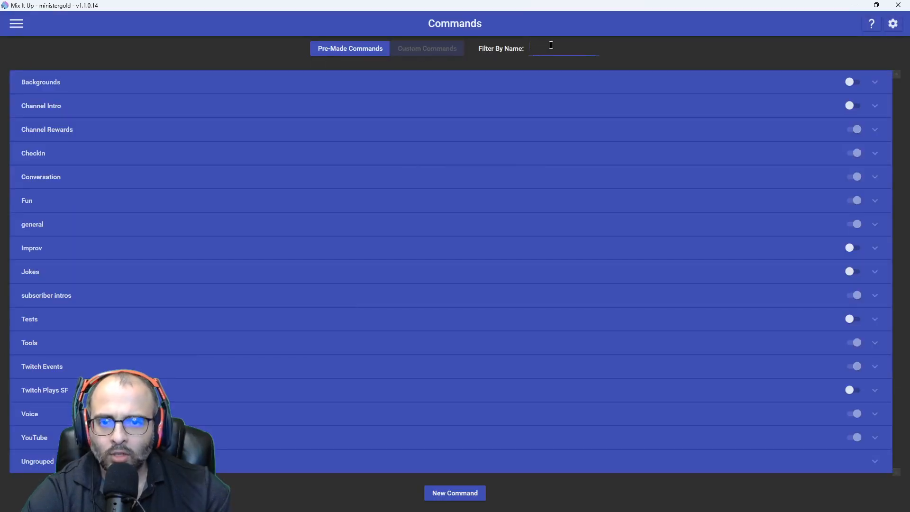
click(267, 439)
scroll(330, 235, down, 15)
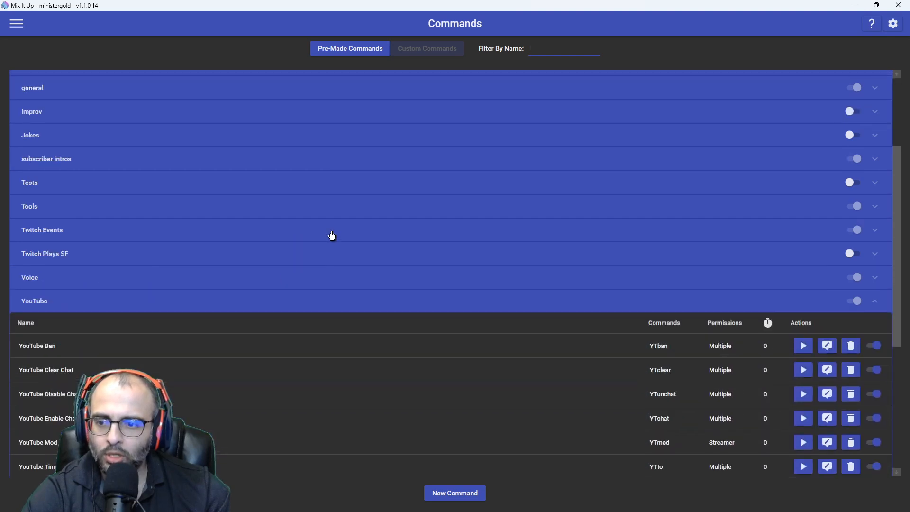
scroll(330, 237, up, 1)
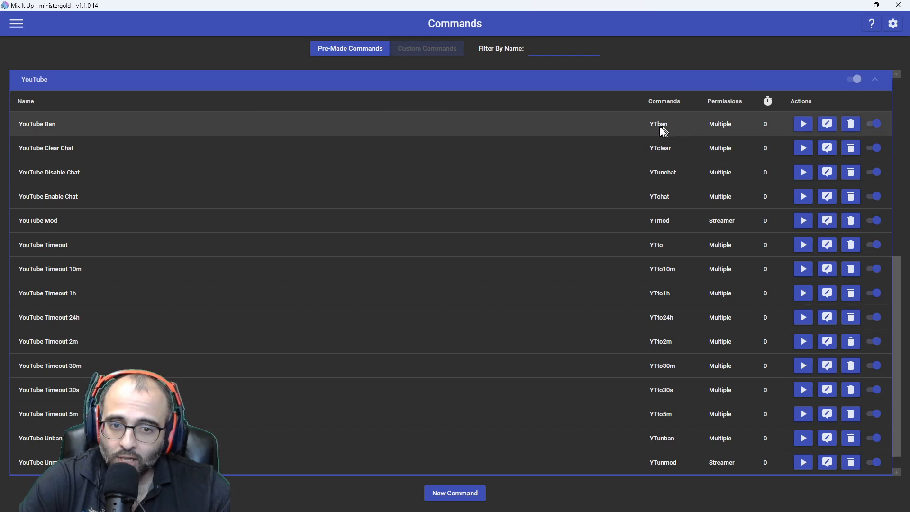
- Open the YouTube Ban command for editing and expand its Moderation action
click(827, 124)
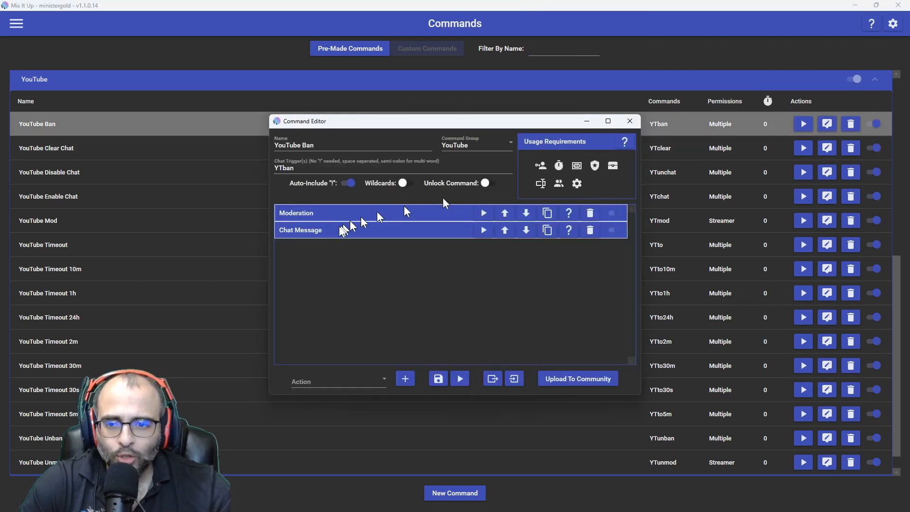
click(355, 212)
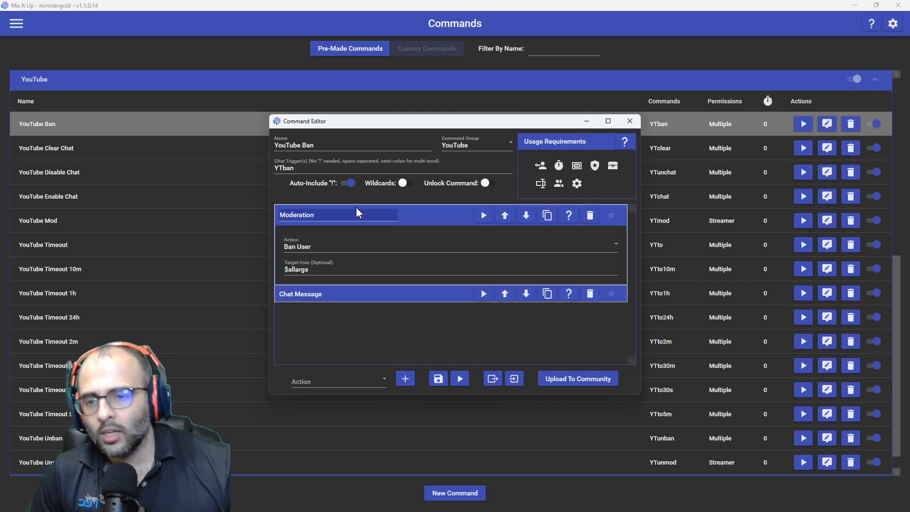
- Choose Moderation as the type for a new action and examine the operations the existing Moderation action offers
click(346, 382)
scroll(340, 323, up, 2)
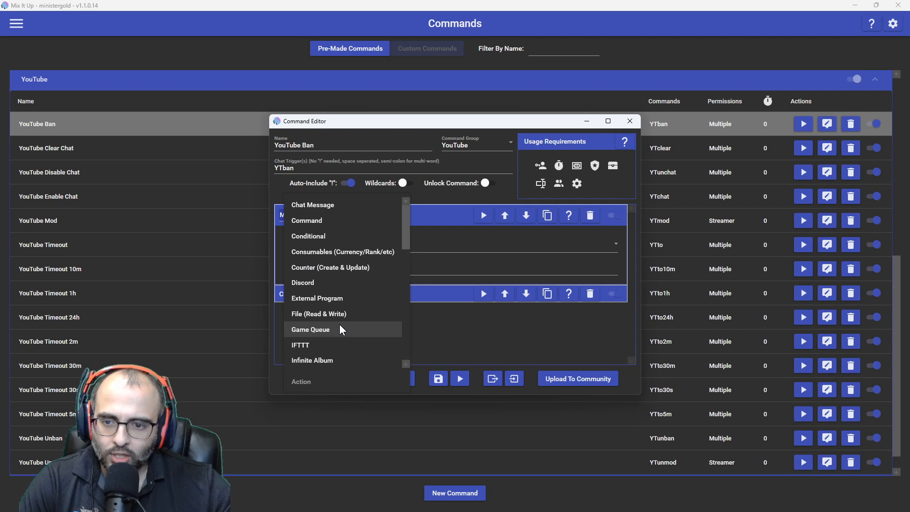
scroll(342, 313, down, 1)
scroll(345, 297, down, 1)
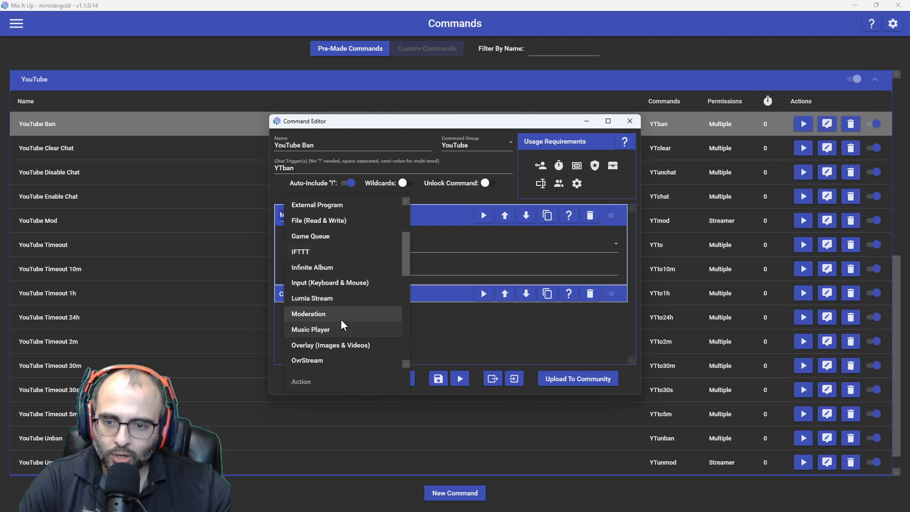
click(340, 320)
click(360, 244)
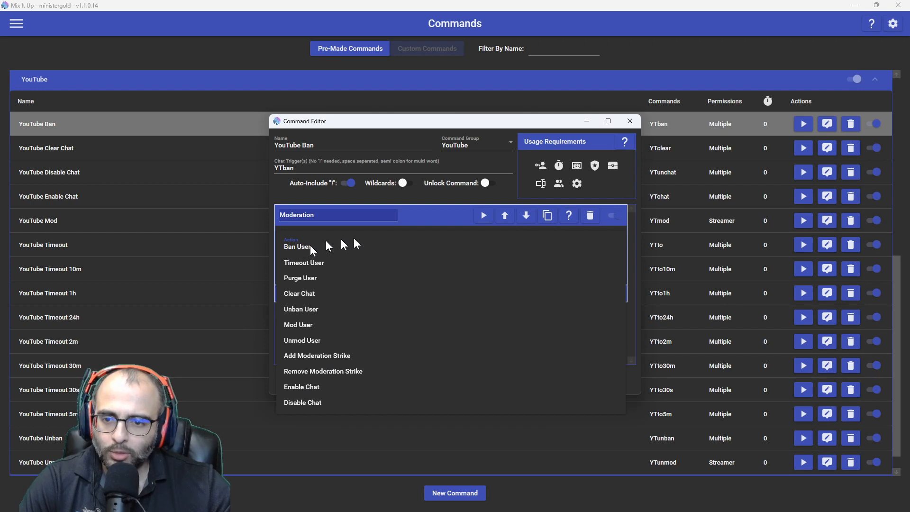
click(426, 219)
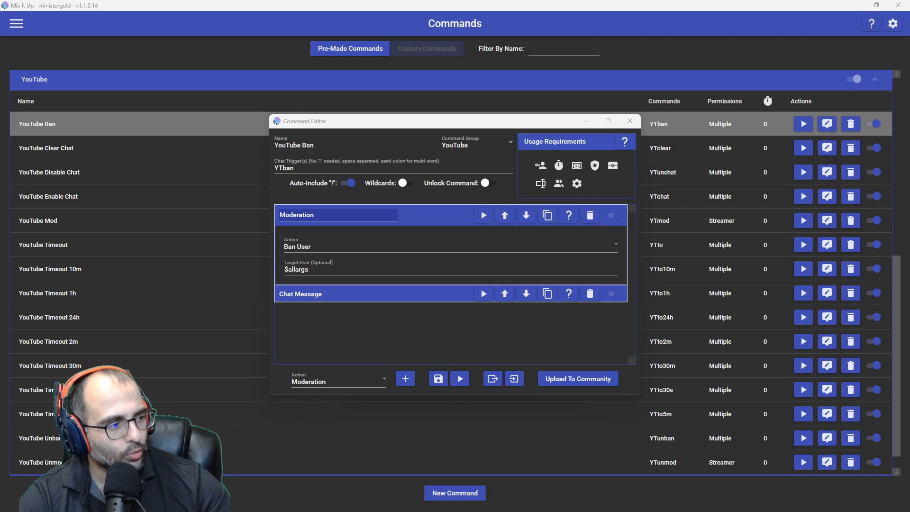
- Bring the Restream chat window beside the Command Editor and draft the message "!YTban Mix It Up - MinisterGold" without sending it
drag(559, 118, 163, 93)
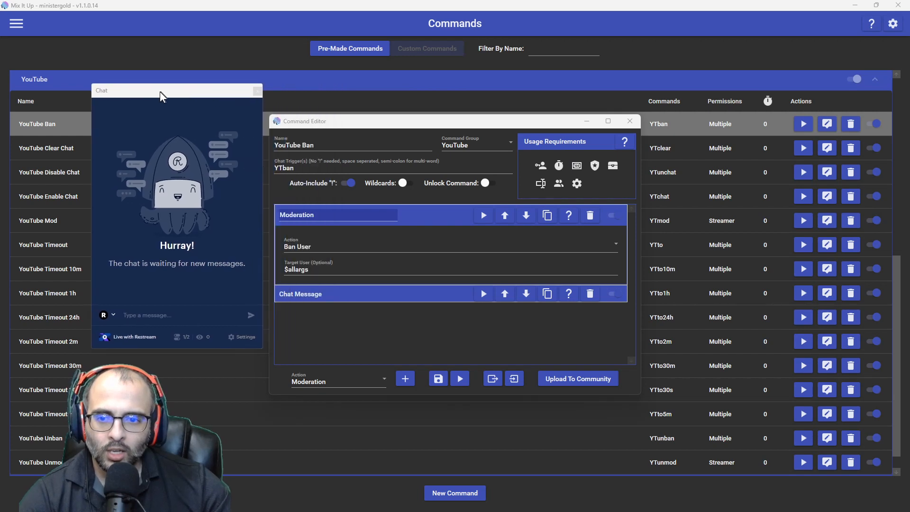
click(162, 314)
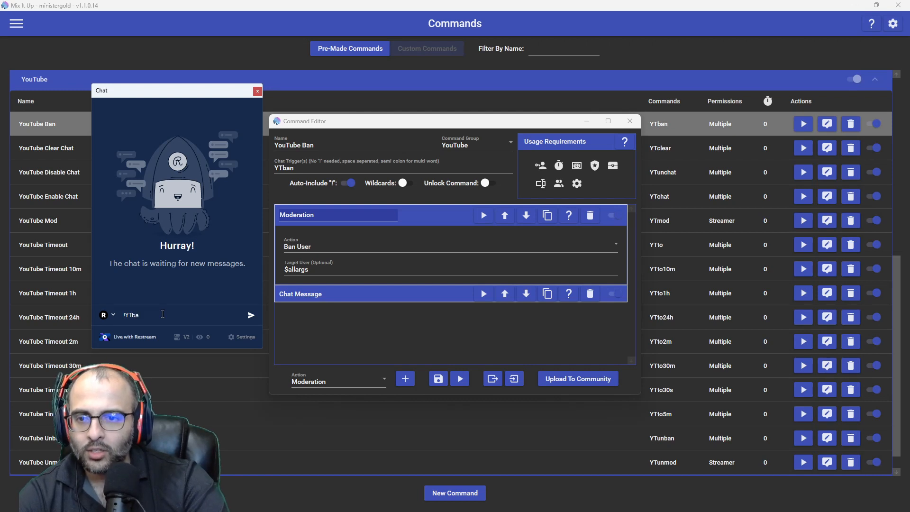
text(!YTban)
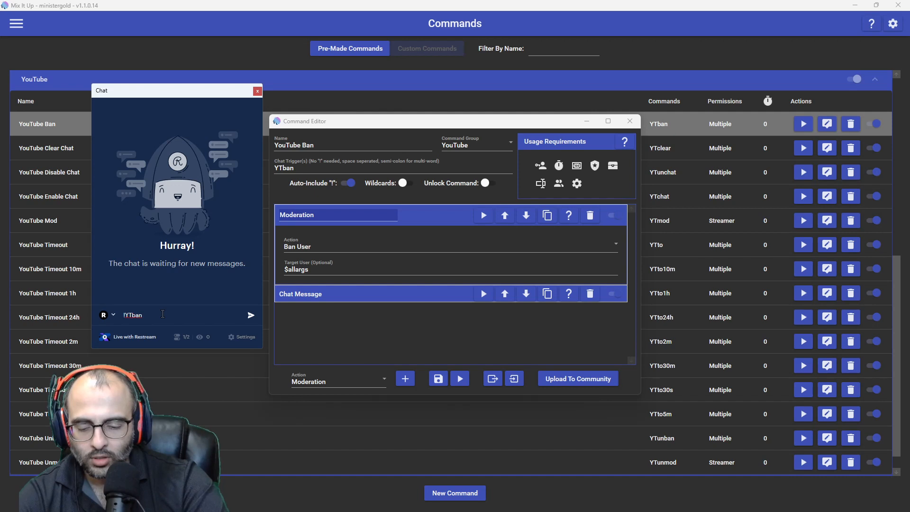
text( Mix It)
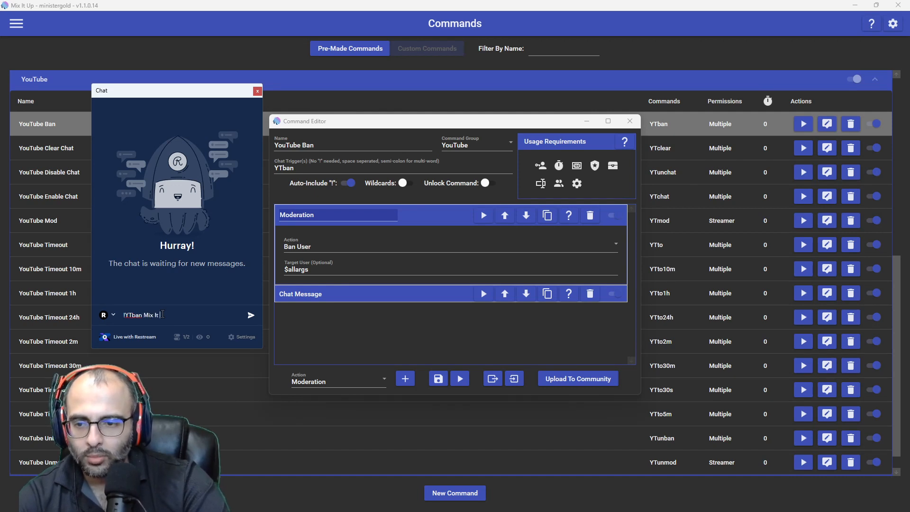
text( Up - Minsite)
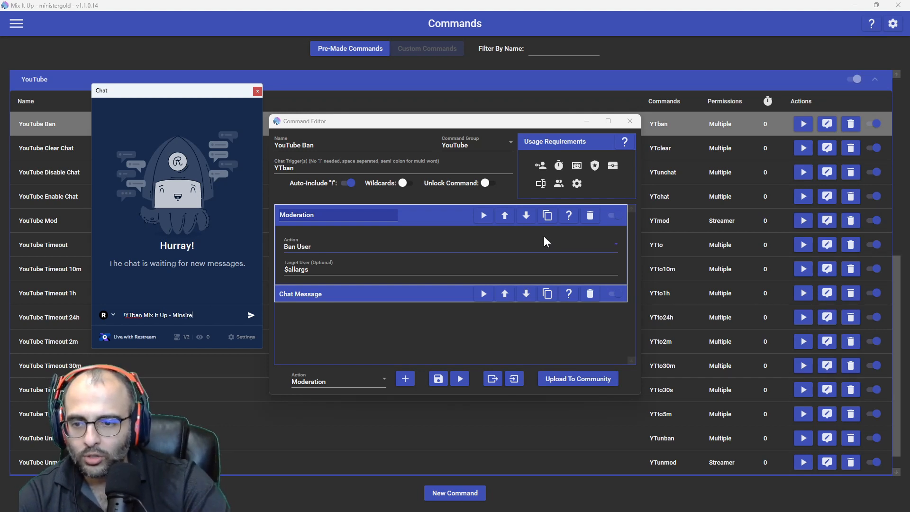
key(BackSpace)
key(BackSpace)
key(BackSpace)
key(BackSpace)
text(isterGold)
- Highlight the "Mix It Up - MinisterGold" target name in the drafted chat message
key(ctrl+Left)
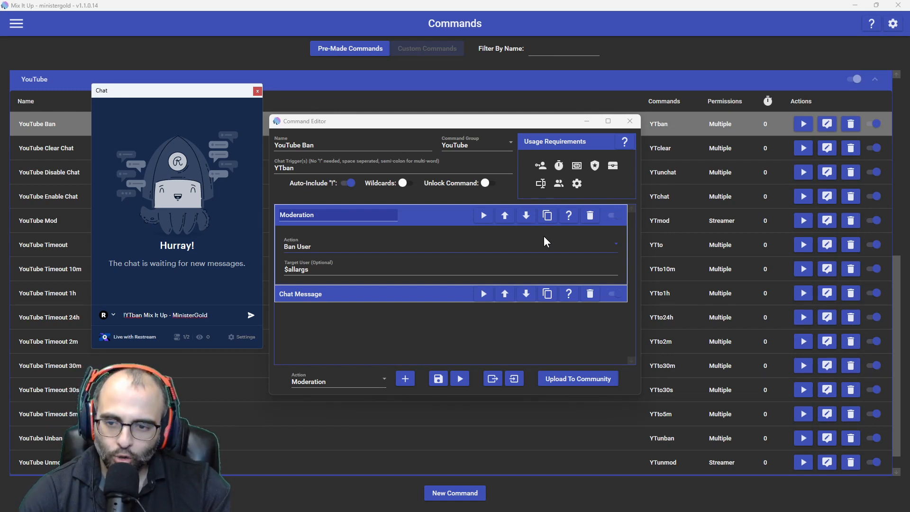
key(ctrl+shift+Right)
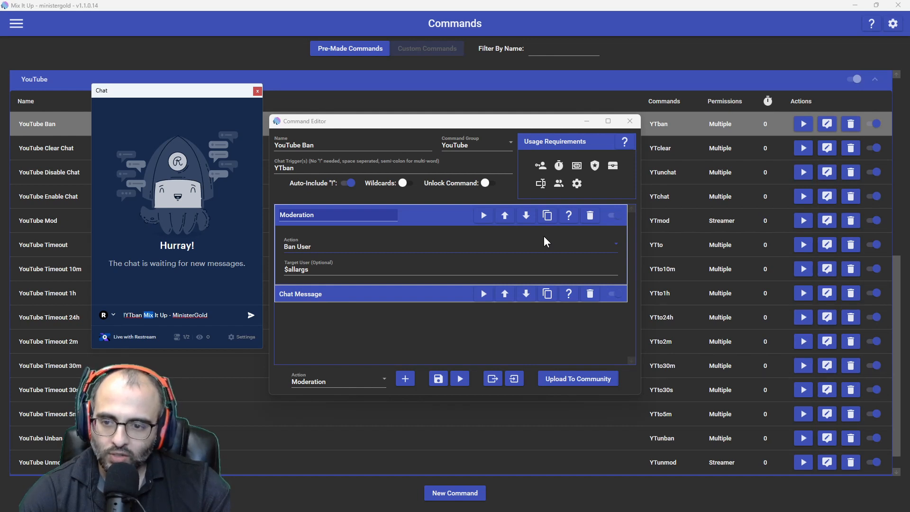
key(Left)
key(ctrl+shift+Right)
key(ctrl+shift+Right)
key(ctrl+shift+Right)
key(ctrl+shift+Right)
key(ctrl+shift+Right)
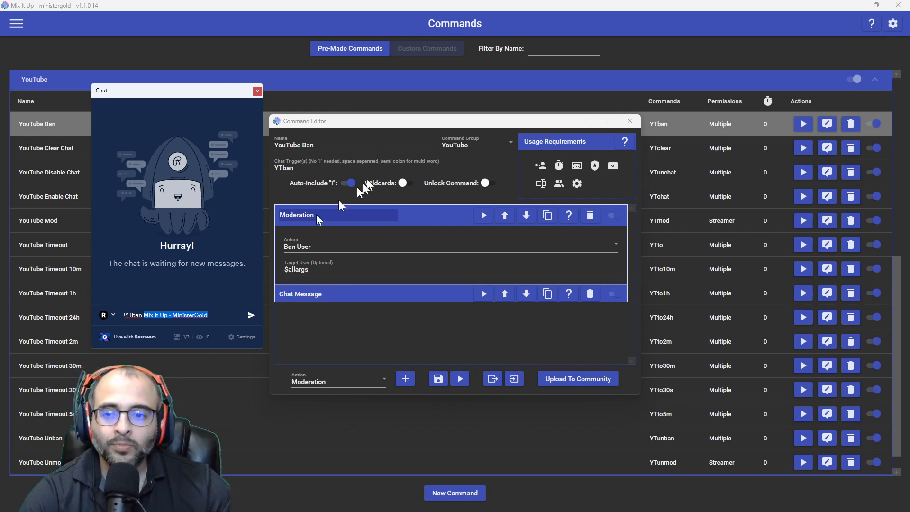
- Move the Restream chat window out of view and close the YouTube Ban command's editor
click(445, 125)
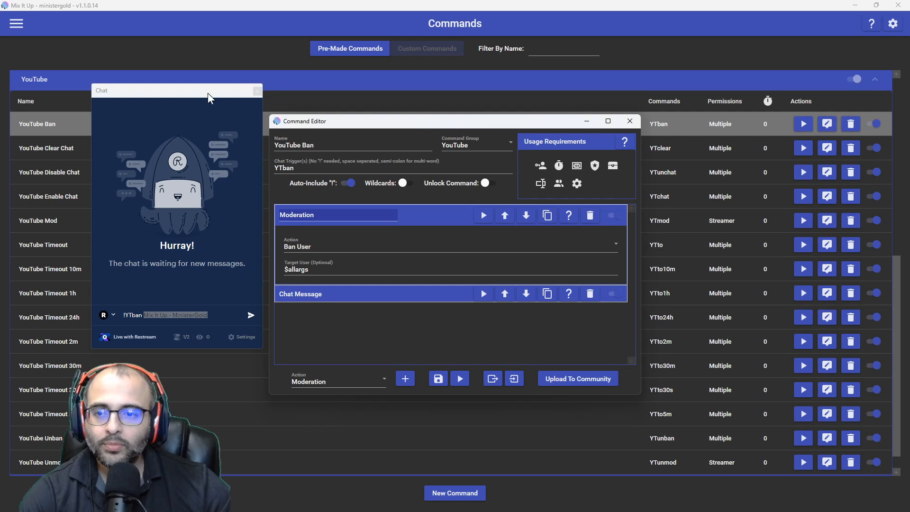
drag(207, 93, 909, 161)
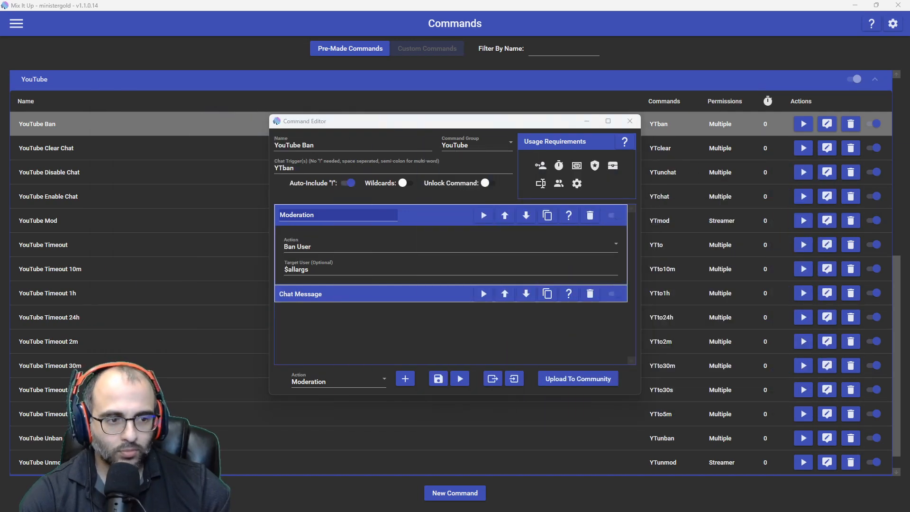
click(636, 125)
click(636, 124)
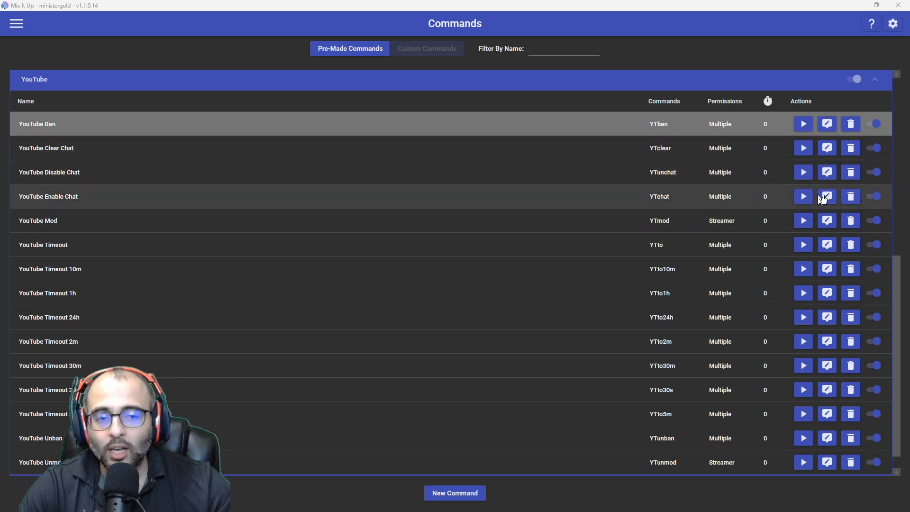
- Open the YouTube Disable Chat command for editing and expand its Chat Message and Moderation actions
click(827, 172)
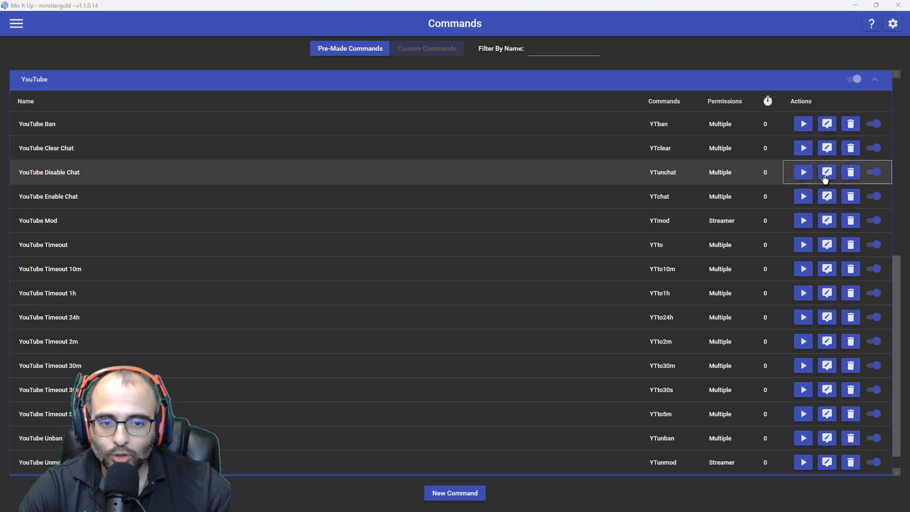
drag(441, 121, 394, 38)
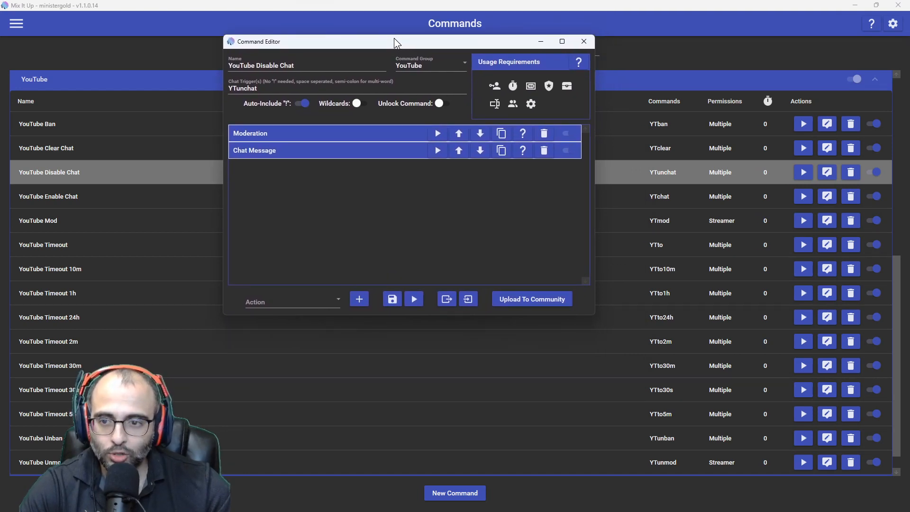
click(319, 152)
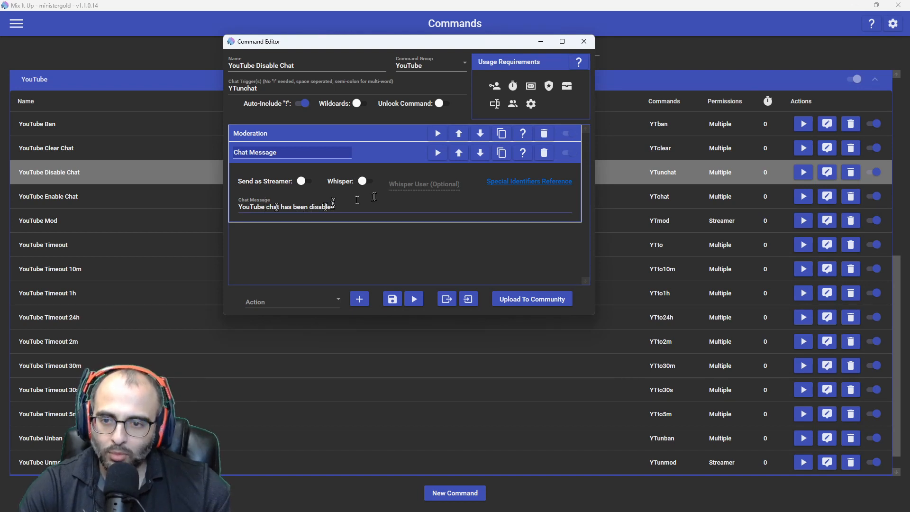
click(351, 138)
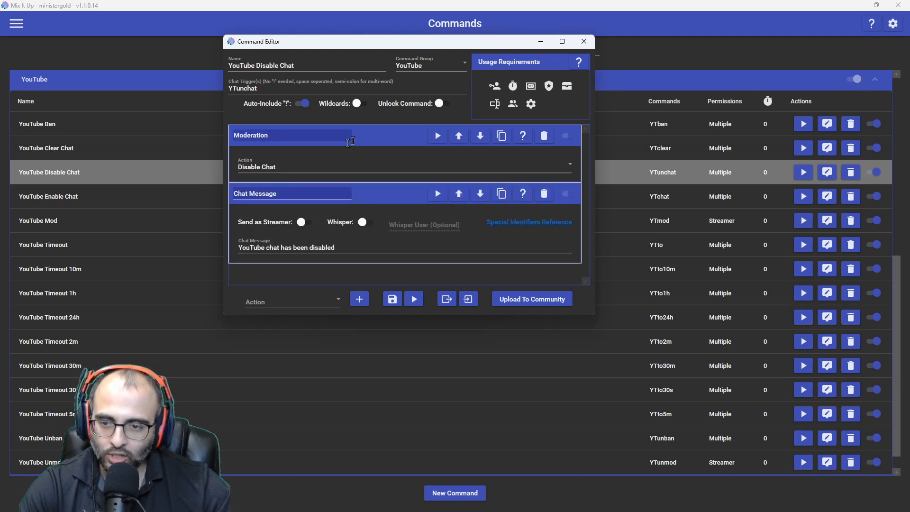
- Choose Moderation as the type for a new action in YouTube Disable Chat, without adding it, and save the command
click(308, 298)
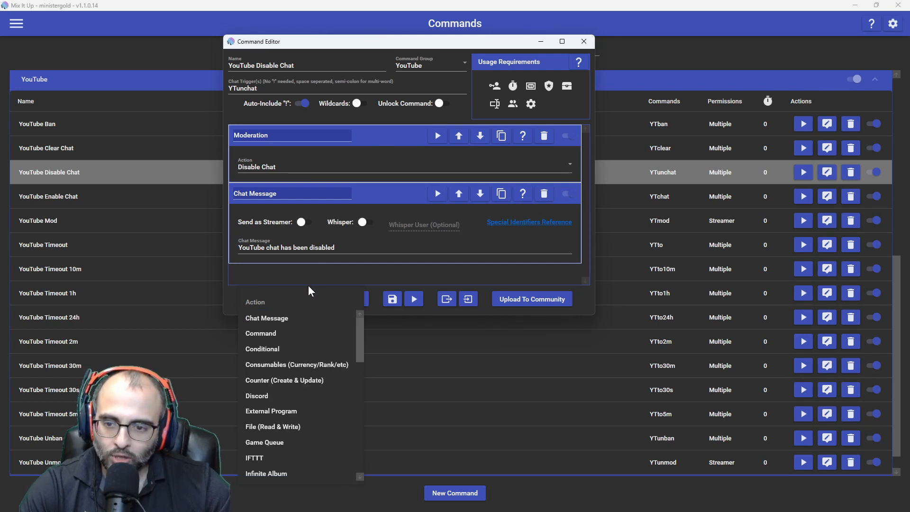
scroll(303, 375, down, 4)
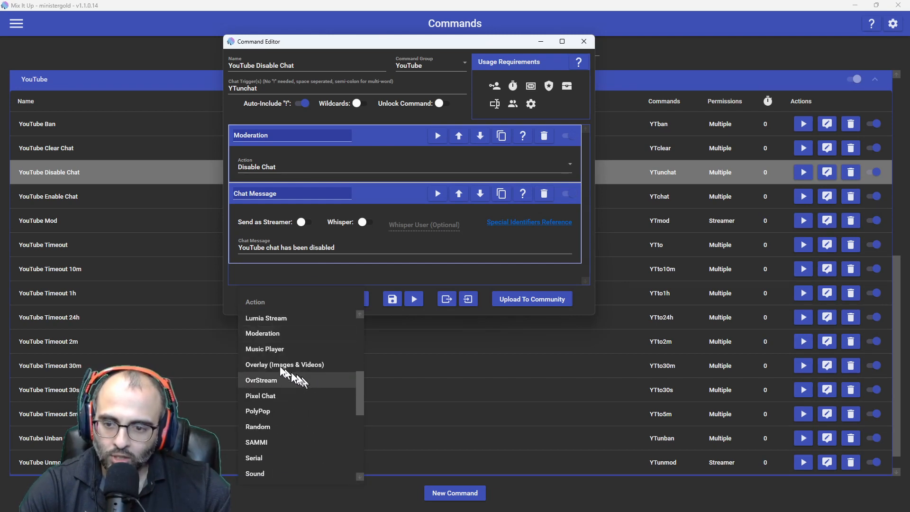
click(273, 336)
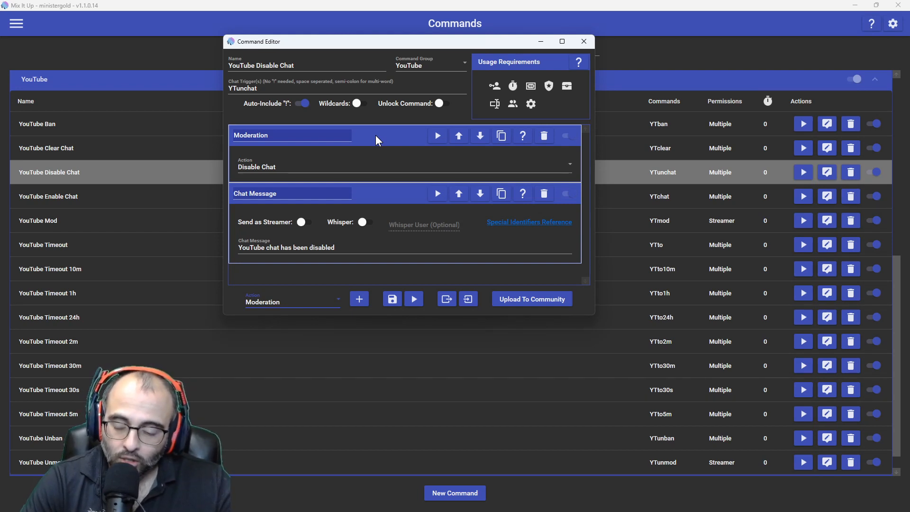
click(259, 88)
key(BackSpace)
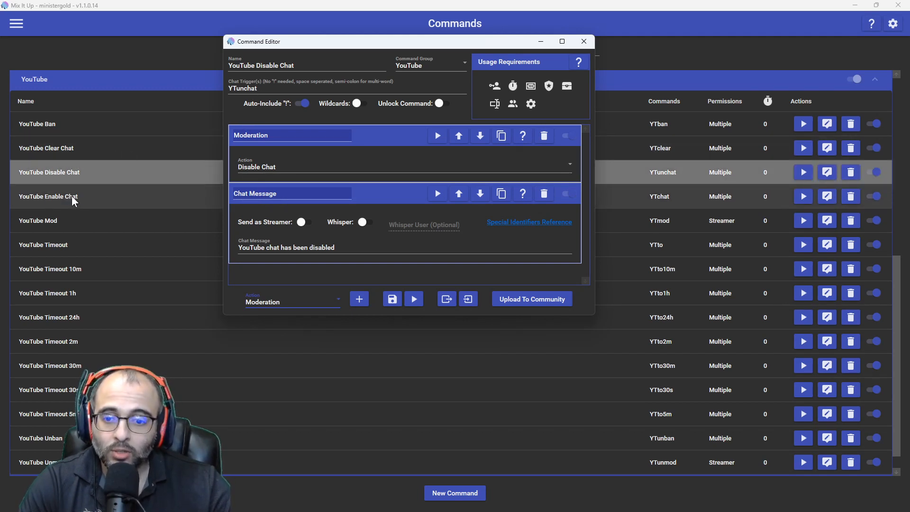
click(391, 300)
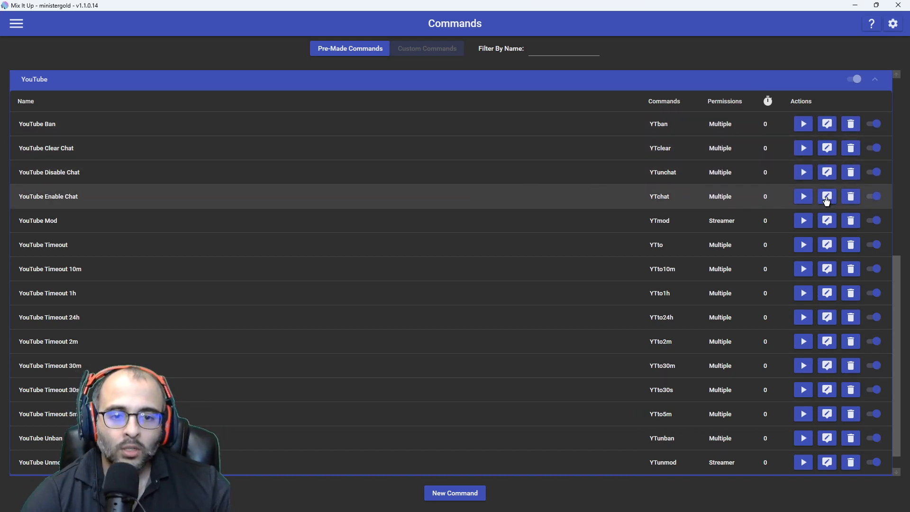
- Open the YouTube Enable Chat command for editing and expand its Moderation and Chat Message actions
click(827, 199)
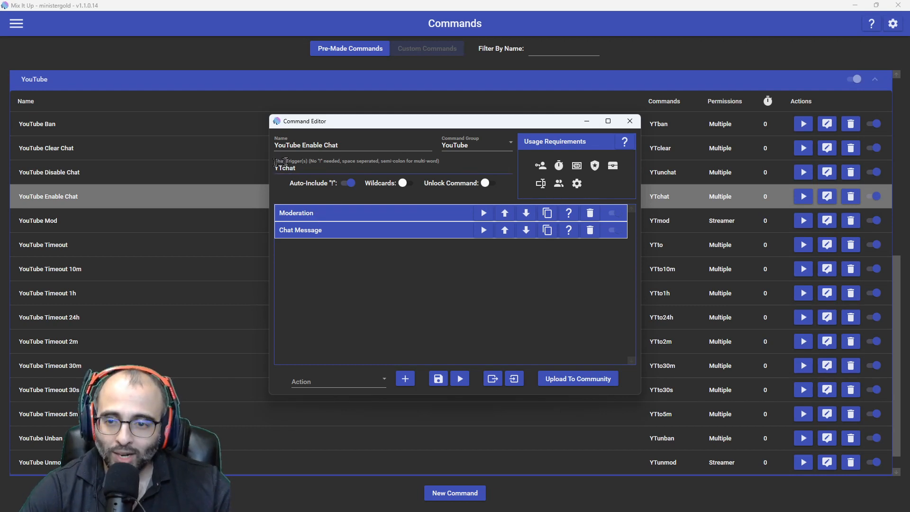
click(298, 214)
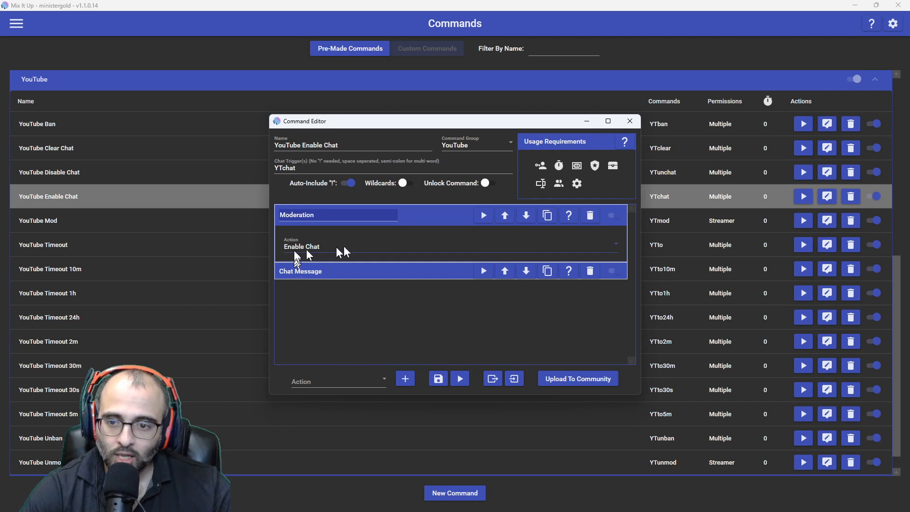
click(331, 271)
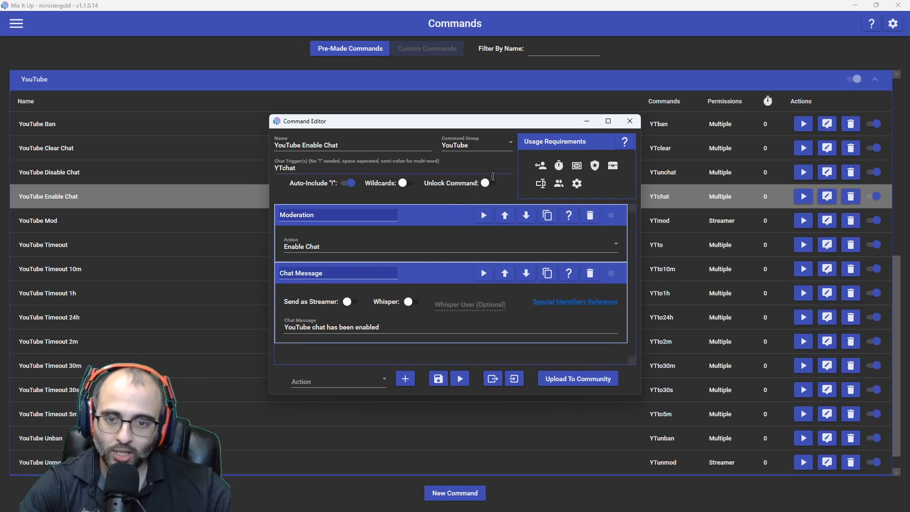
- Examine the role options in the YouTube Enable Chat command's usage requirements, save the command and leave its editor closed
click(543, 169)
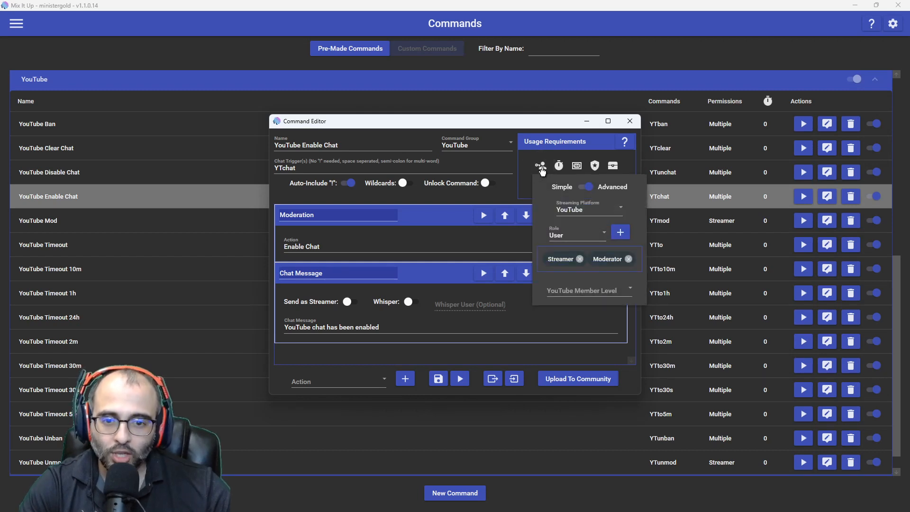
click(593, 237)
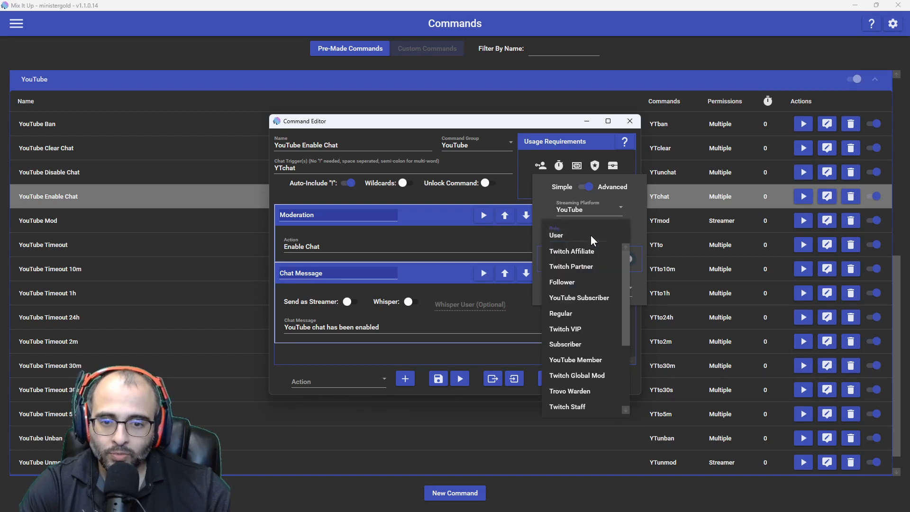
scroll(583, 304, down, 3)
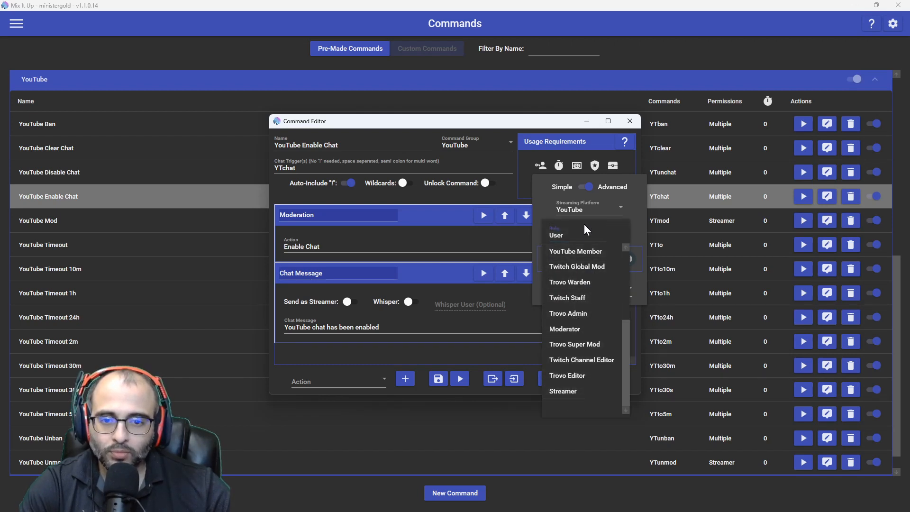
click(544, 212)
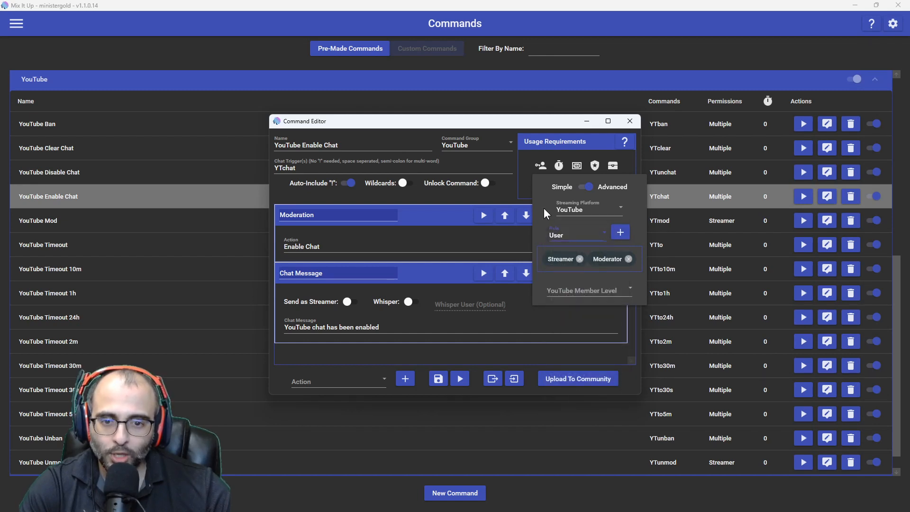
click(485, 320)
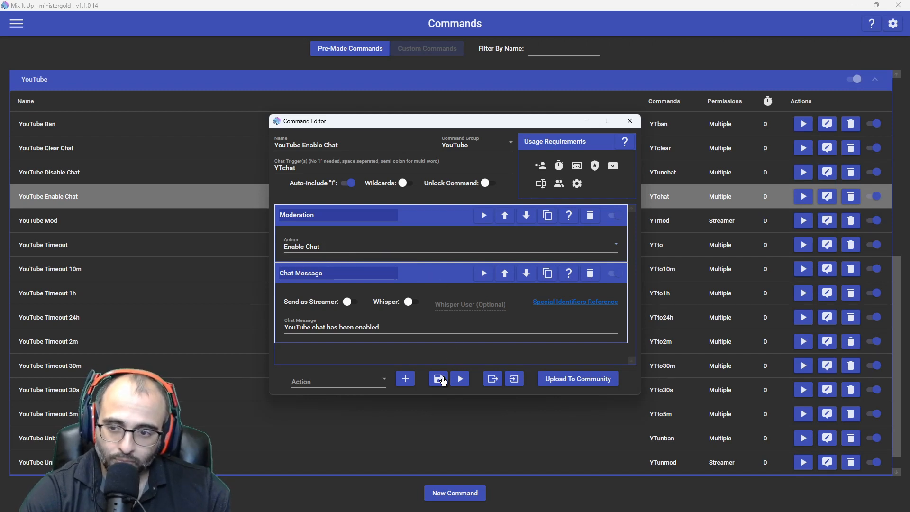
click(439, 379)
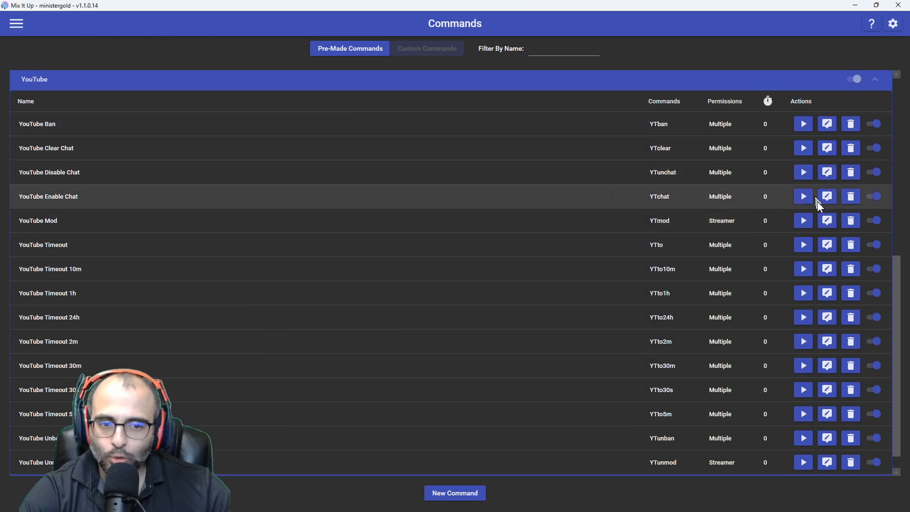
click(819, 198)
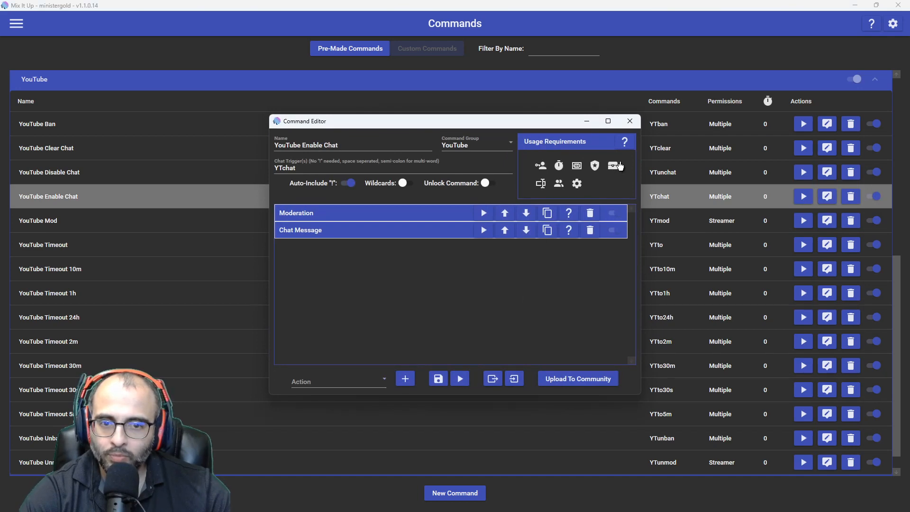
click(630, 121)
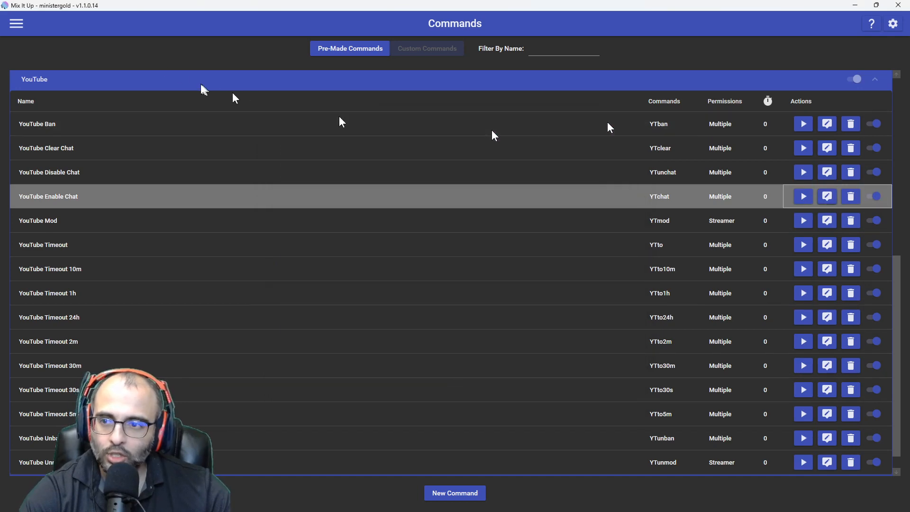
- Open the Services page and follow the Developer API service's link to its documentation in the Mix It Up Wiki
click(21, 24)
scroll(24, 284, down, 1)
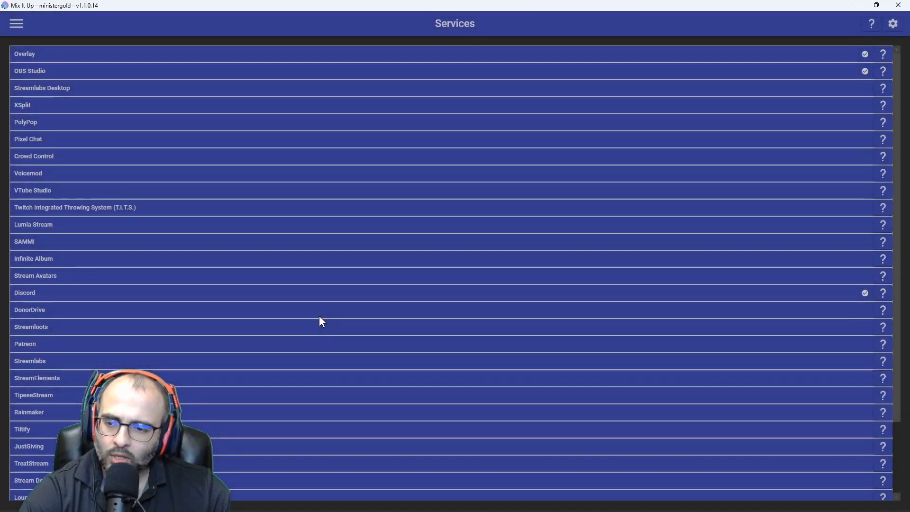
scroll(320, 332, down, 3)
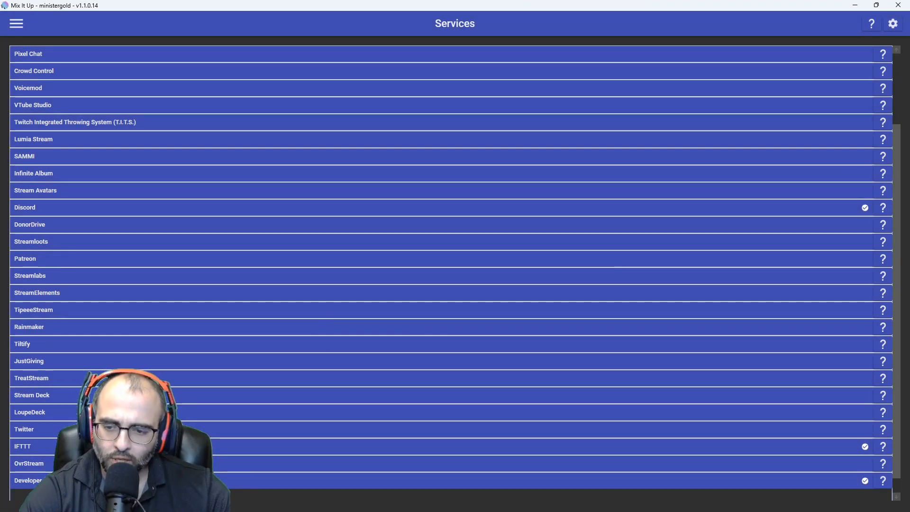
scroll(300, 297, down, 2)
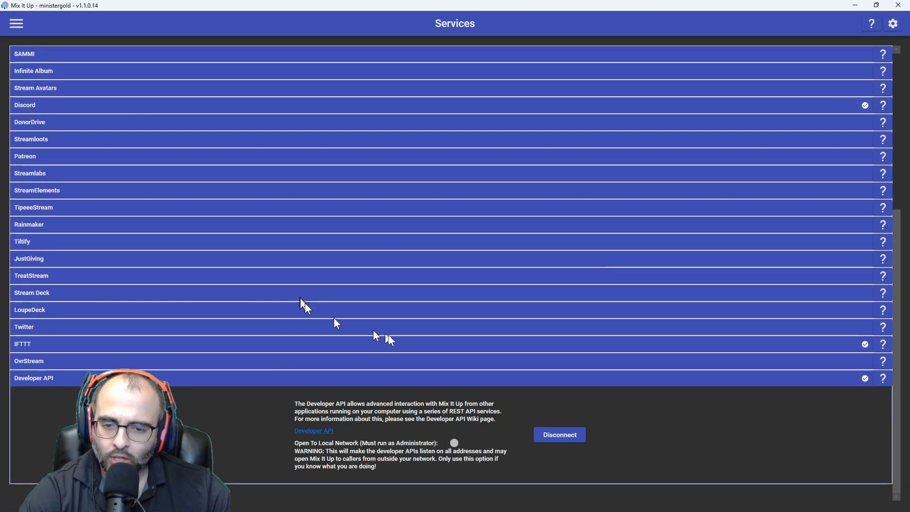
click(307, 431)
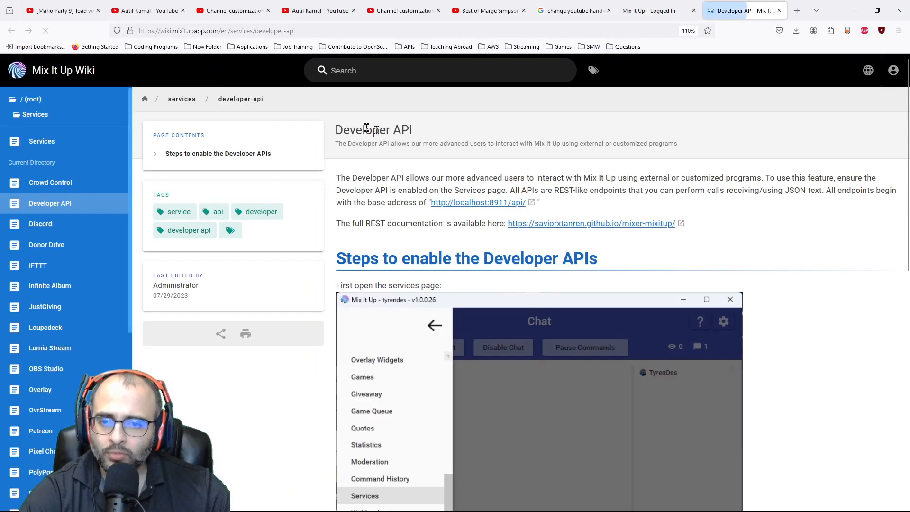
- Follow the wiki's link to the API base address and load its commands endpoint at localhost:8911/api/commands
click(492, 203)
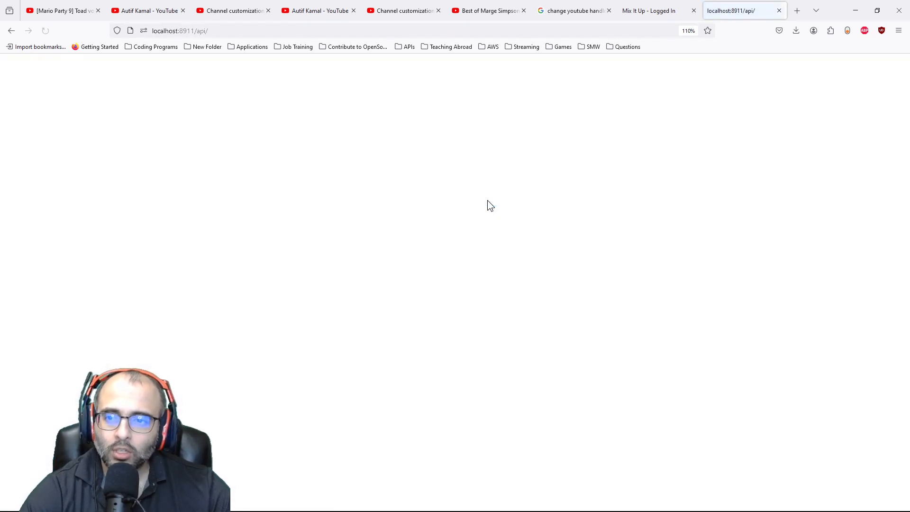
click(223, 25)
click(222, 25)
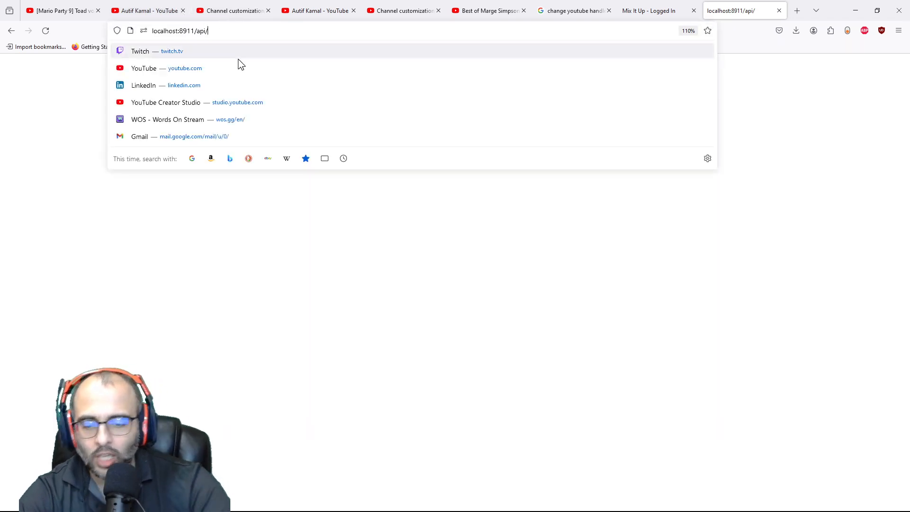
text(command)
key(Return)
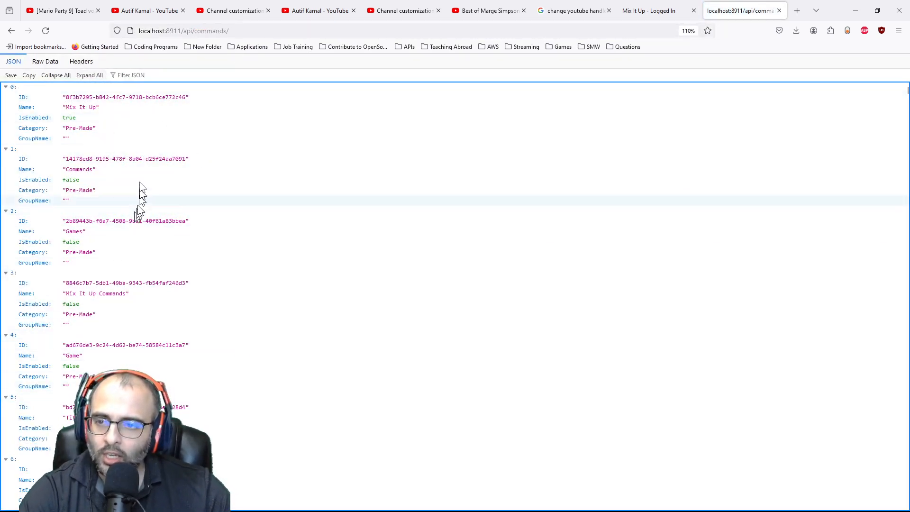
- Search the JSON commands list for "enabled" and for "chat", looking over the entries around the match
key(ctrl+f)
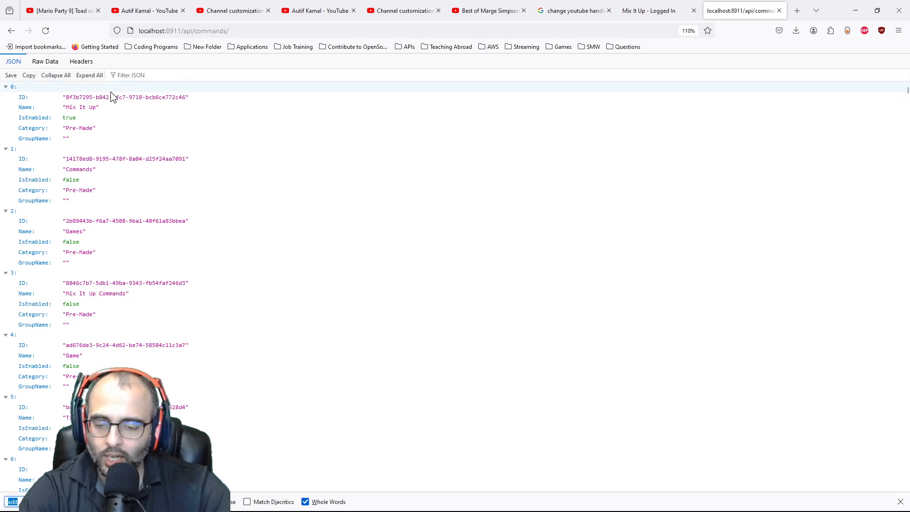
text(enabled)
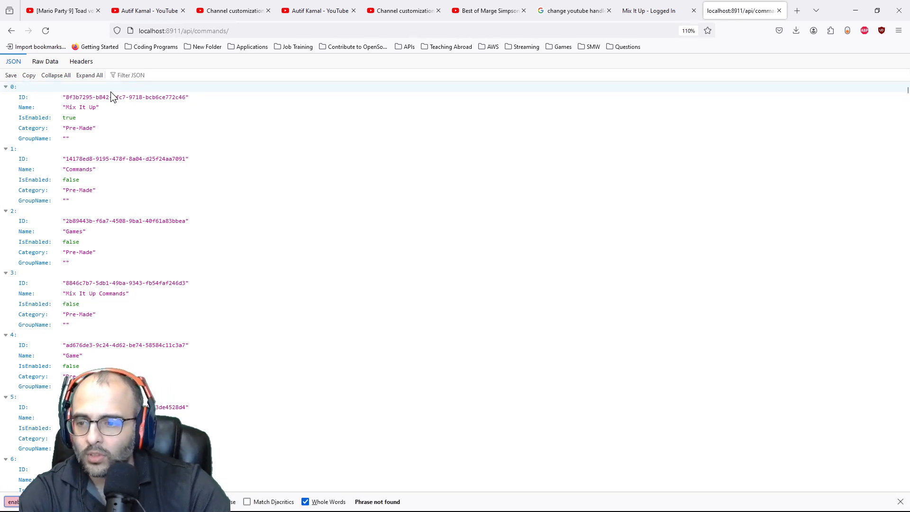
scroll(109, 138, down, 2)
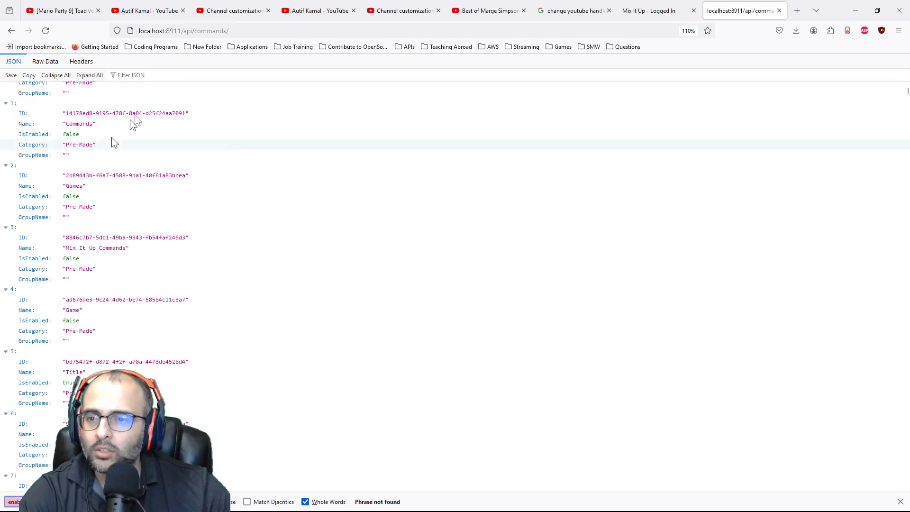
scroll(147, 124, up, 2)
key(ctrl+f)
text(chat)
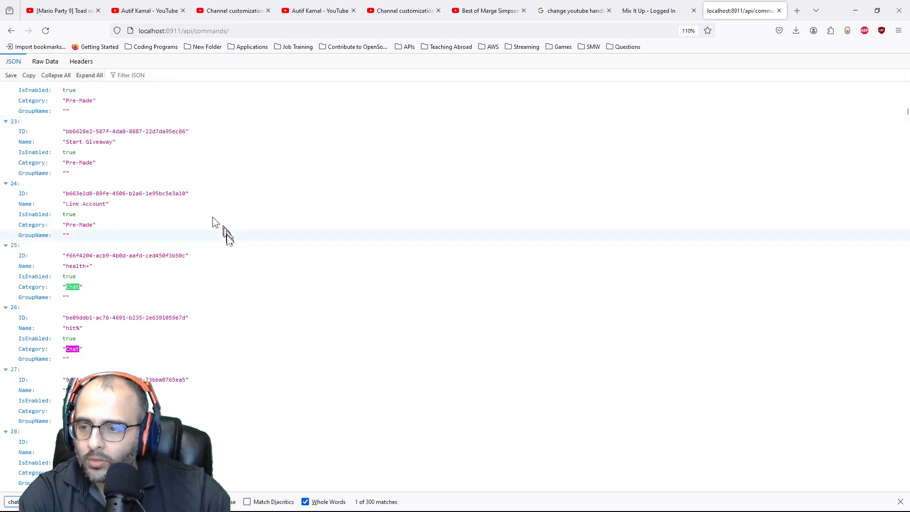
scroll(224, 239, down, 3)
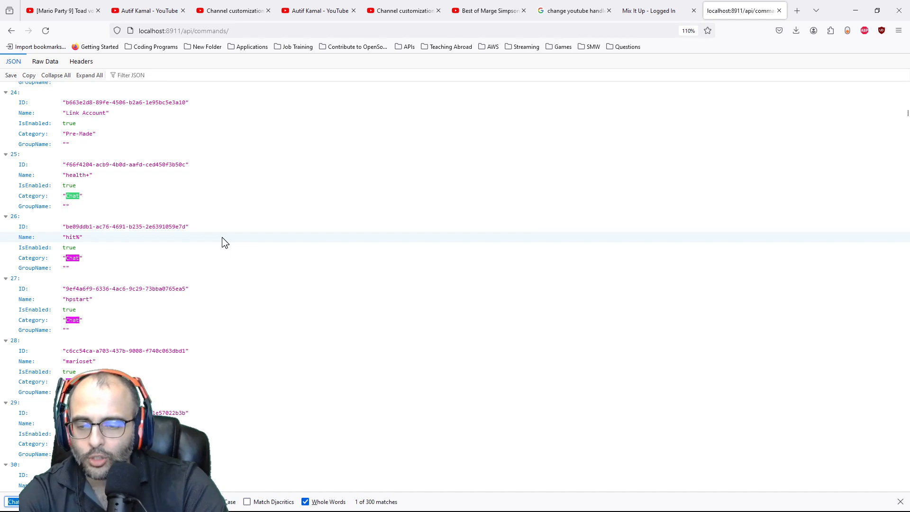
- Search the JSON commands list for "youtube" and step through the matches to the YouTube Enable Chat entry
key(ctrl+f)
text(youtube)
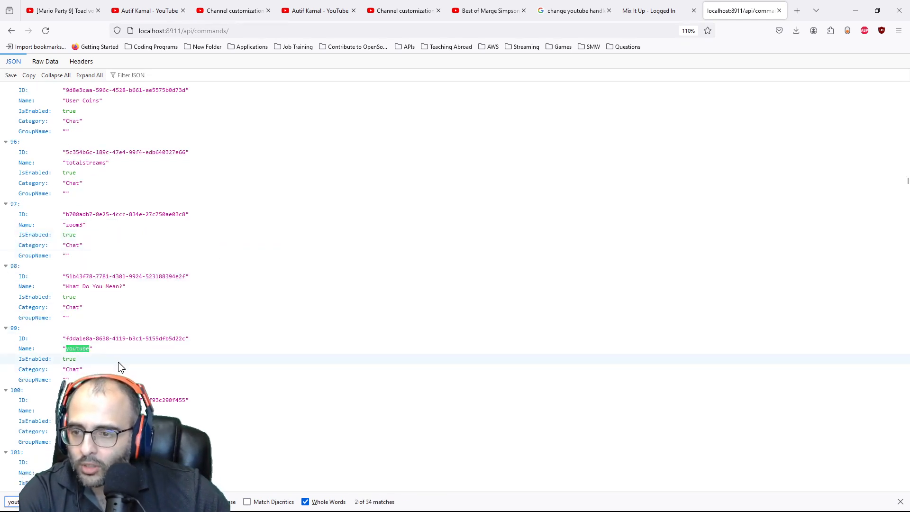
key(Return)
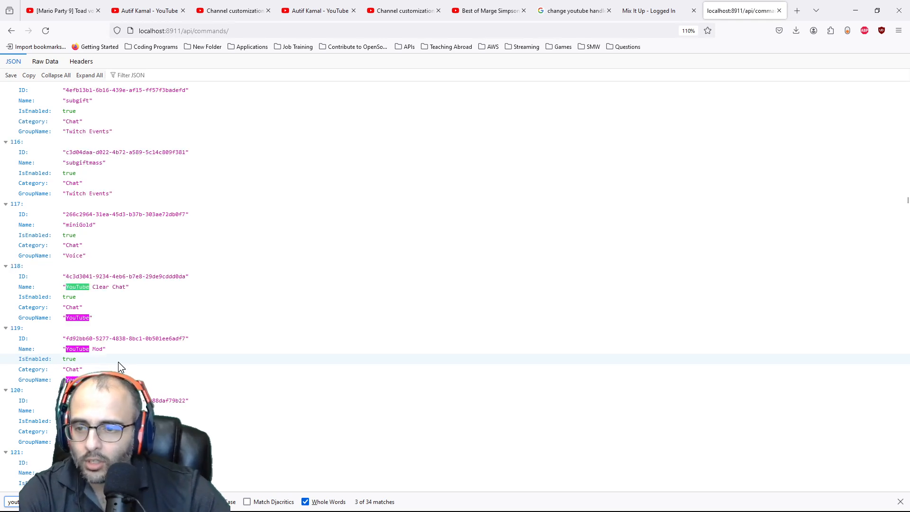
key(Return)
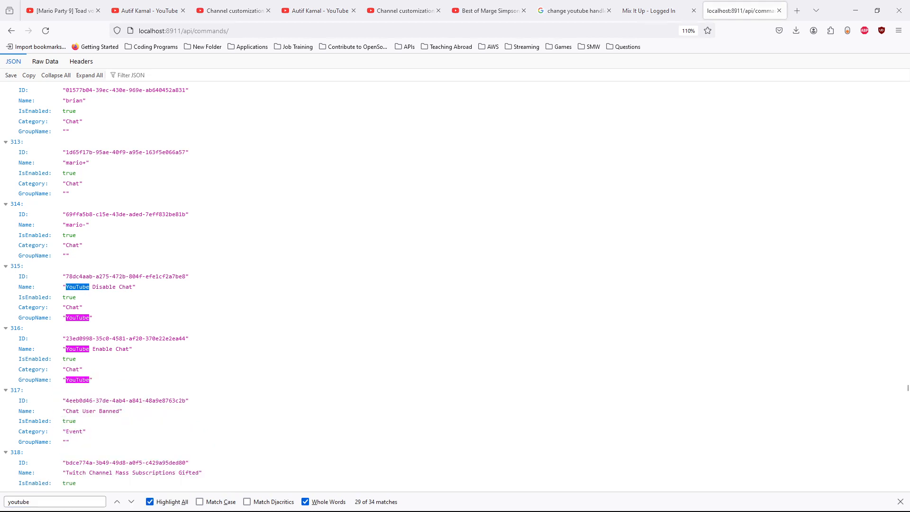
scroll(69, 339, down, 1)
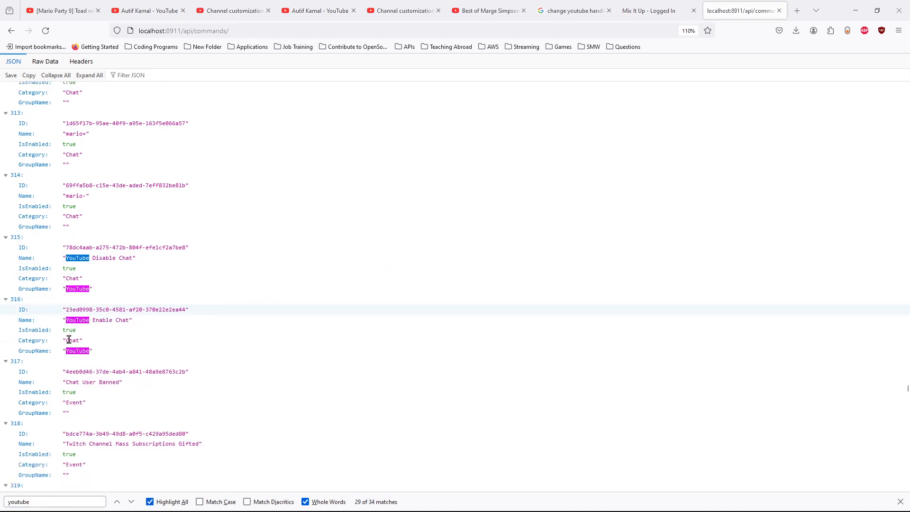
click(89, 292)
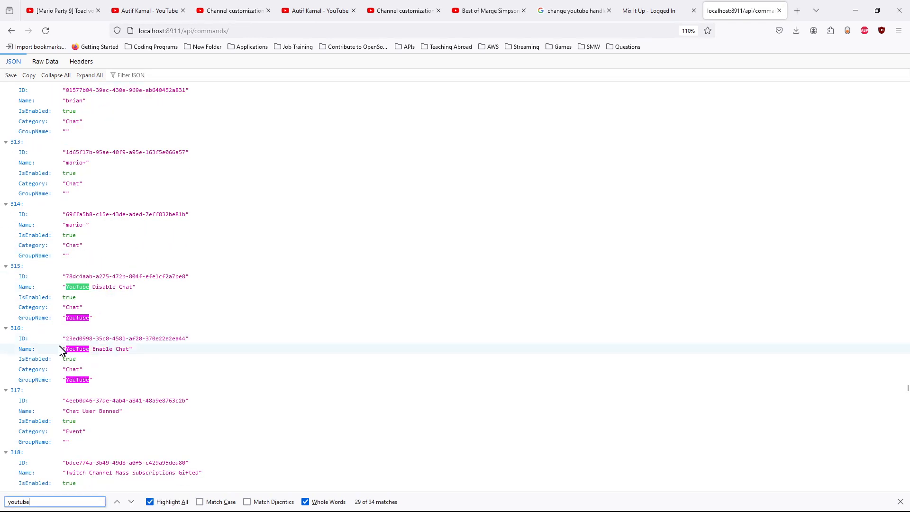
- Copy the YouTube Enable Chat command's ID and load localhost:8911/api/commands/23ed0998-35c0-4581-af20-370e22e2ea44
drag(67, 340, 185, 340)
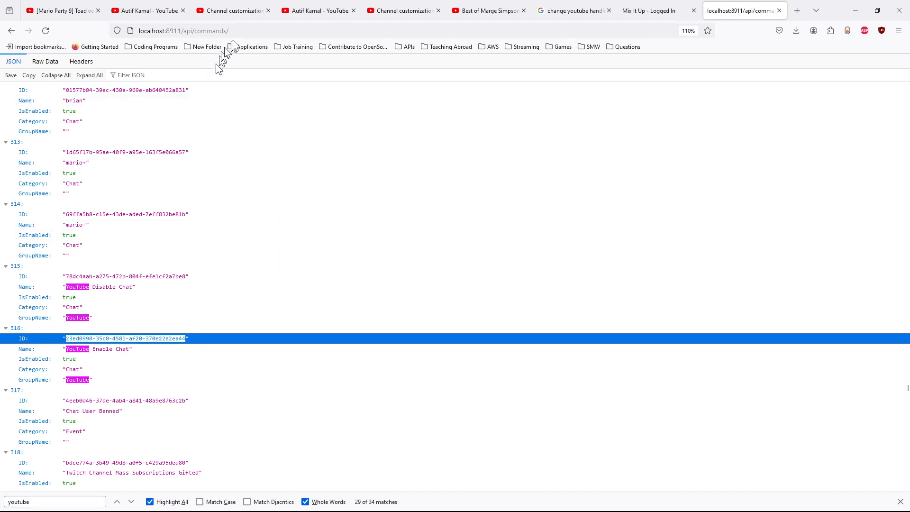
click(244, 30)
click(270, 31)
text(23ed0998-35c0-4581-af20-370e22e2ea44)
key(Return)
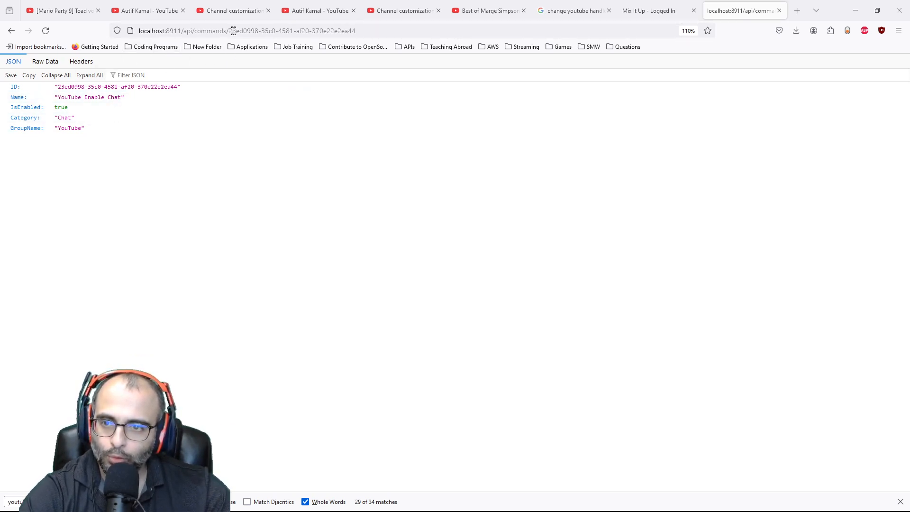
- Switch to Touch Portal, move its window clear of the JSON data and open the YouTube page
key(alt+tab)
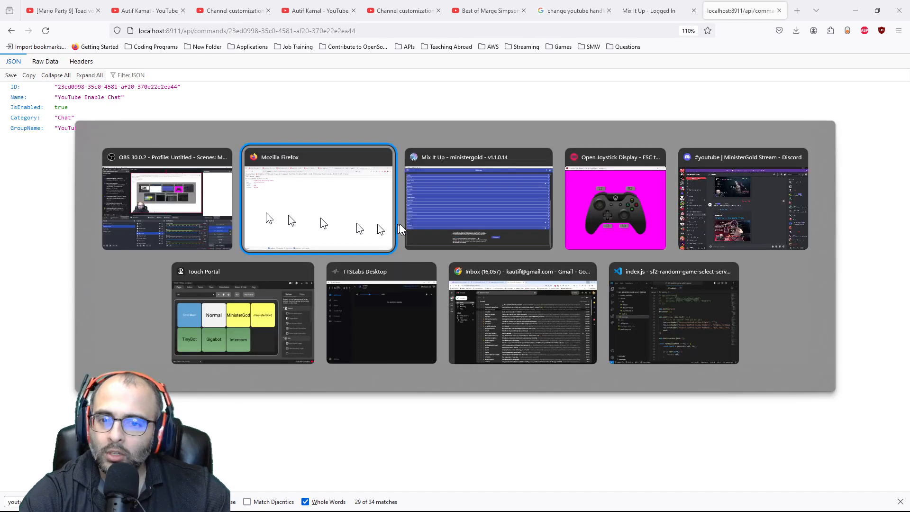
click(300, 303)
drag(379, 62, 517, 145)
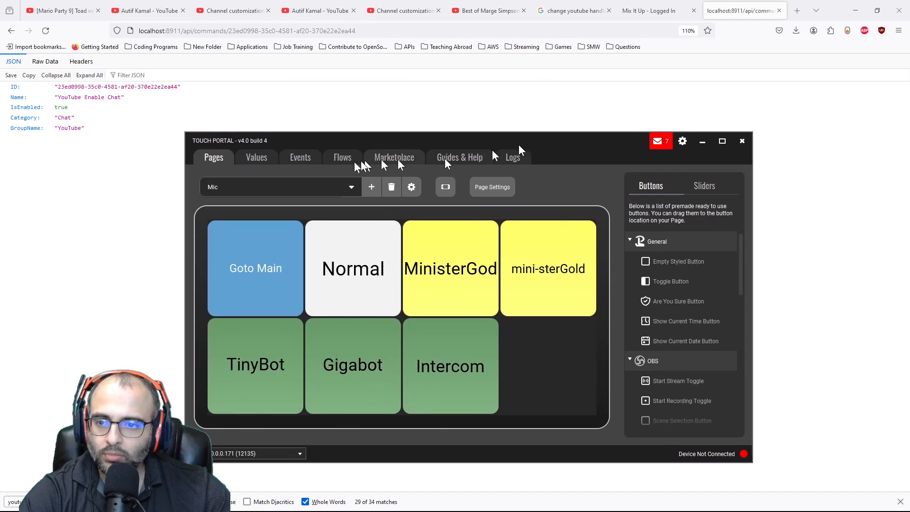
click(311, 190)
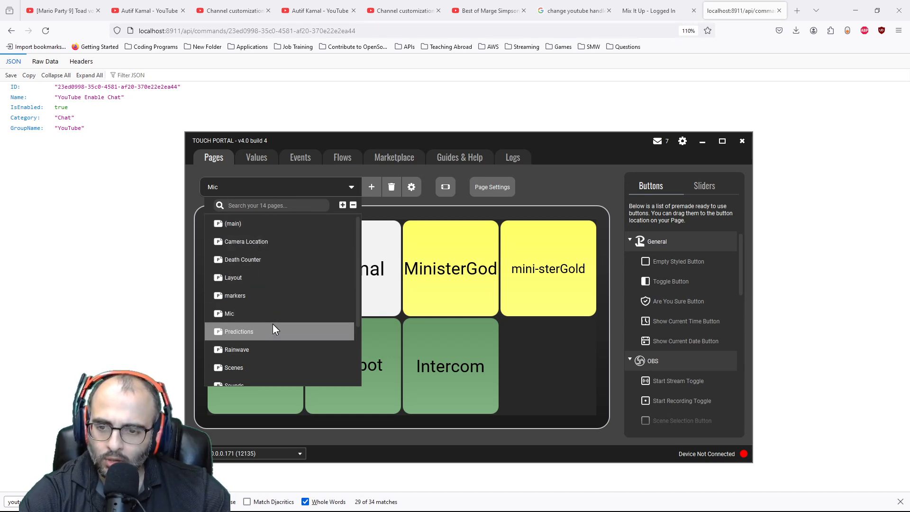
scroll(272, 324, down, 3)
click(289, 364)
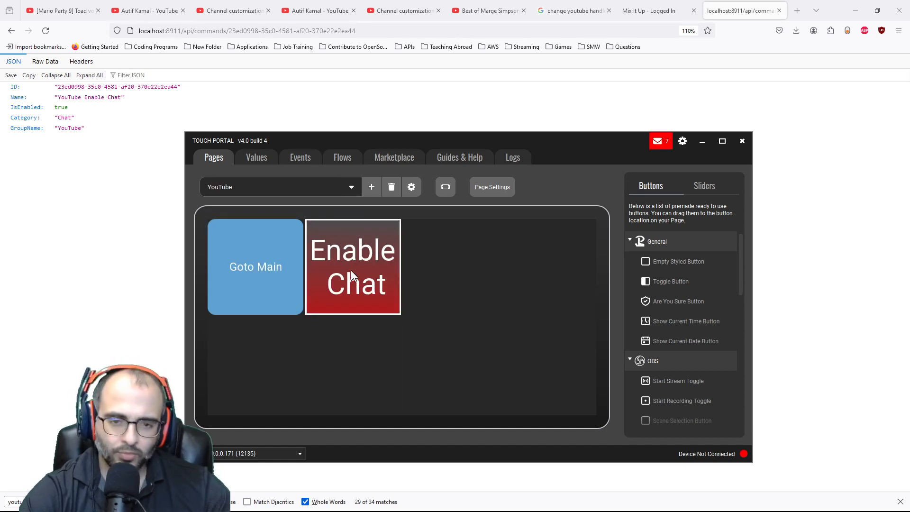
- Open the Enable Chat button for editing, filter the actions by "htt", inspect its HTTP Post action's settings and close the editor
right_click(366, 269)
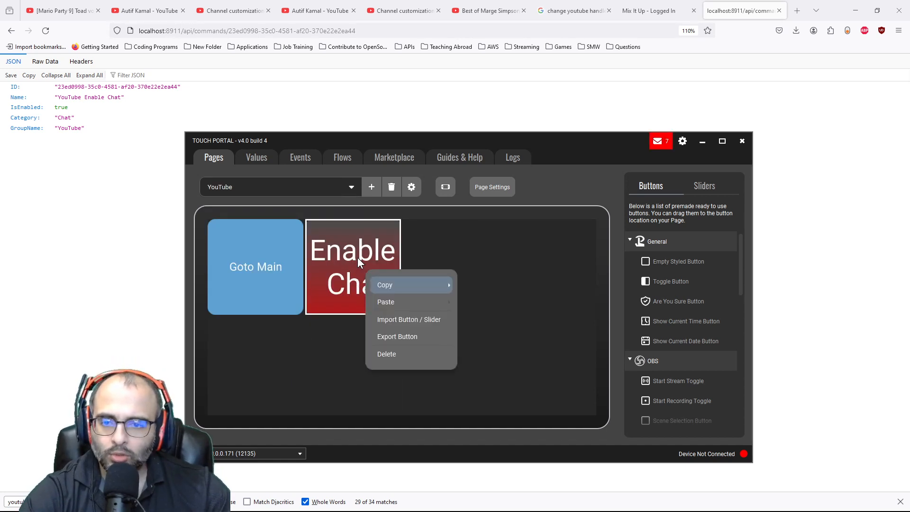
click(358, 256)
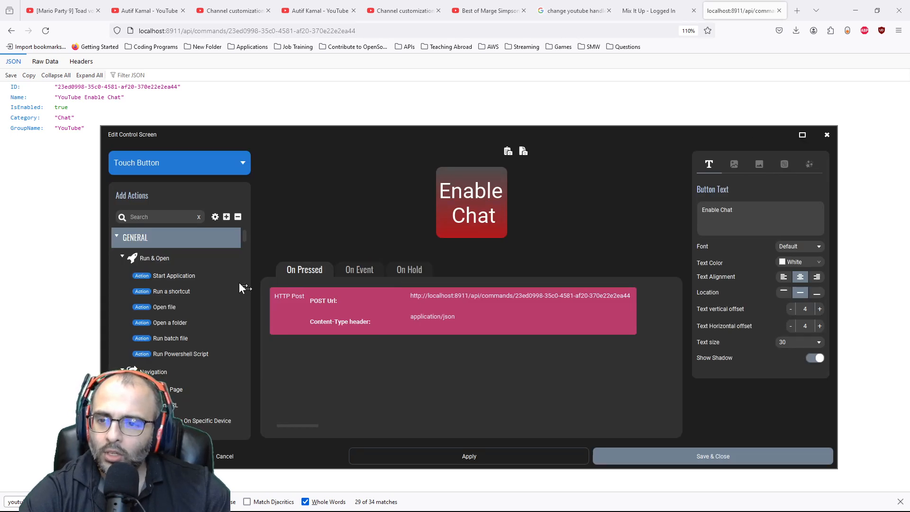
text(htt)
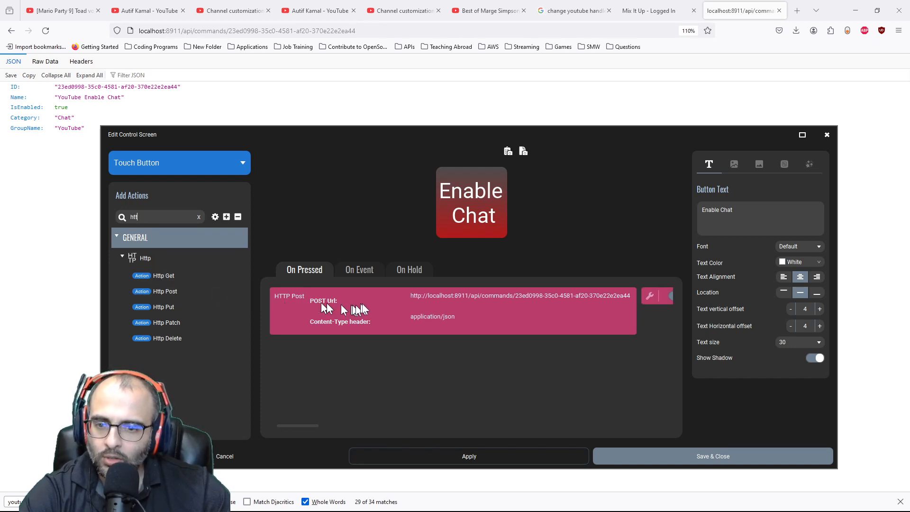
click(499, 308)
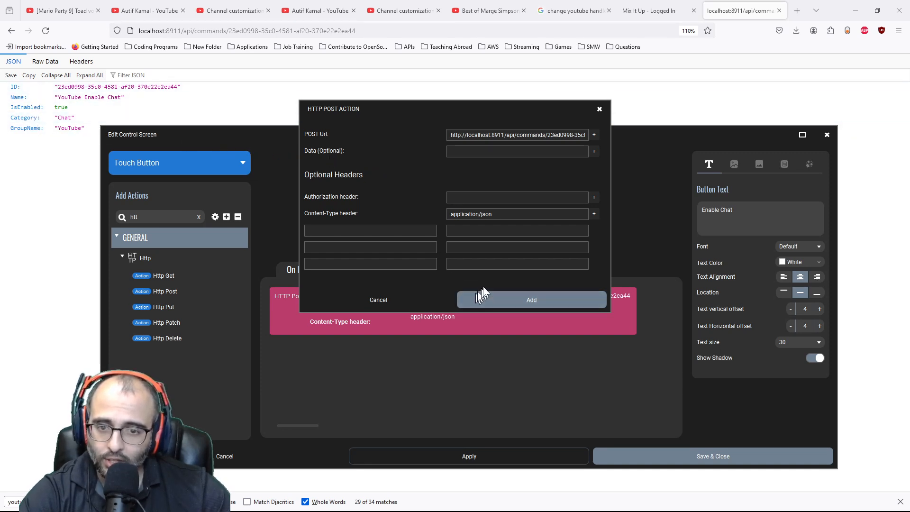
click(593, 108)
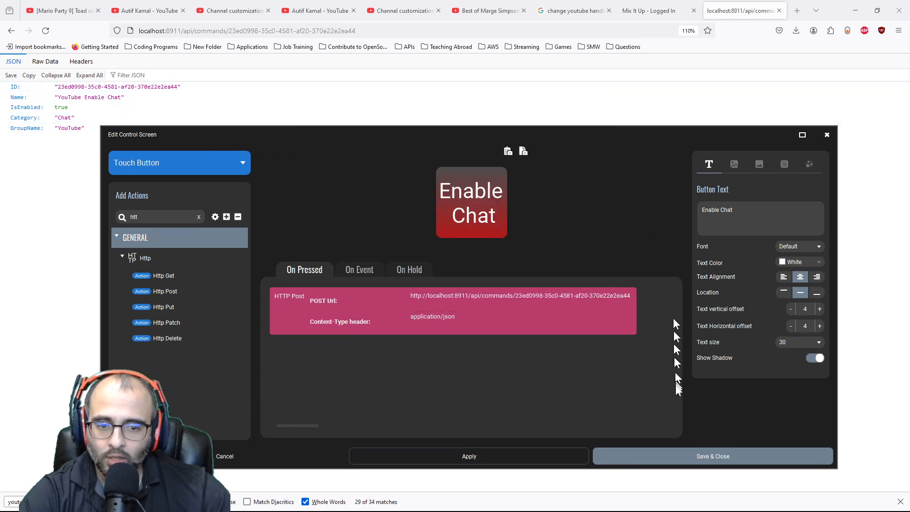
click(673, 451)
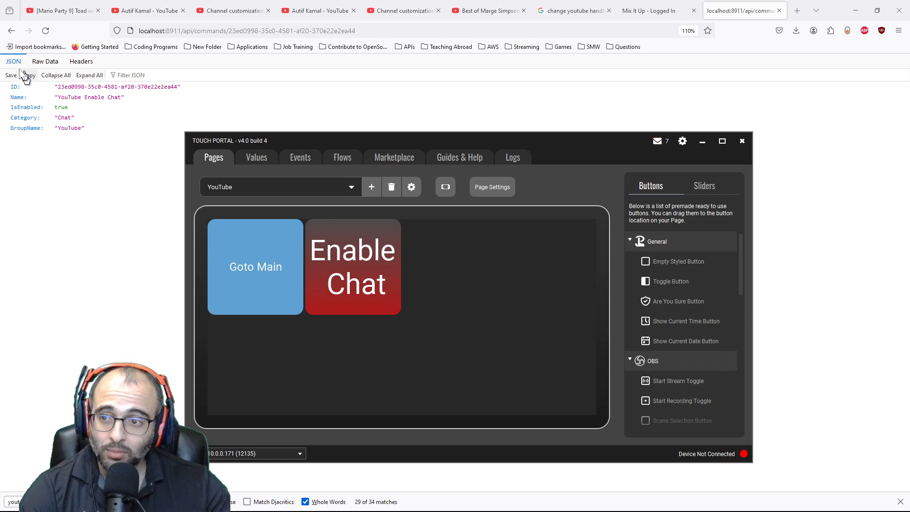
- Return to the full commands list, search Google for "json prettyify" in a new tab and go back to the list
click(17, 33)
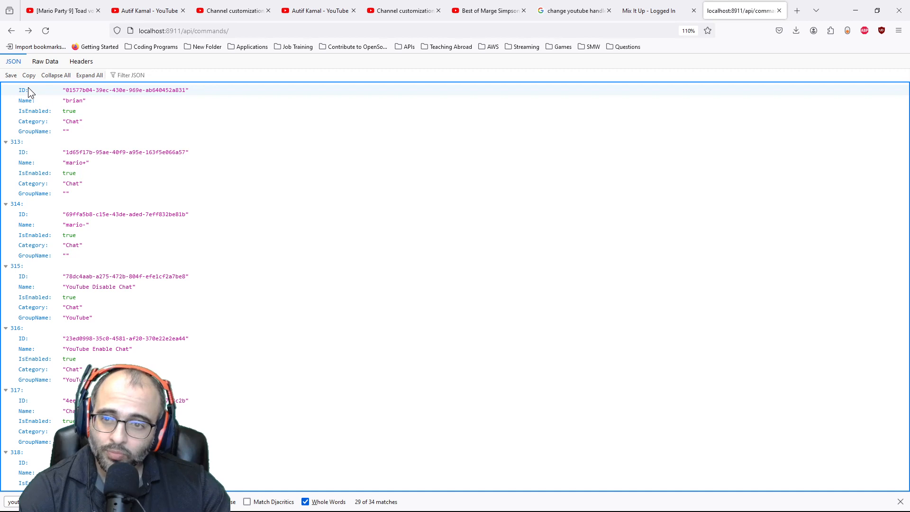
click(797, 10)
text(json p)
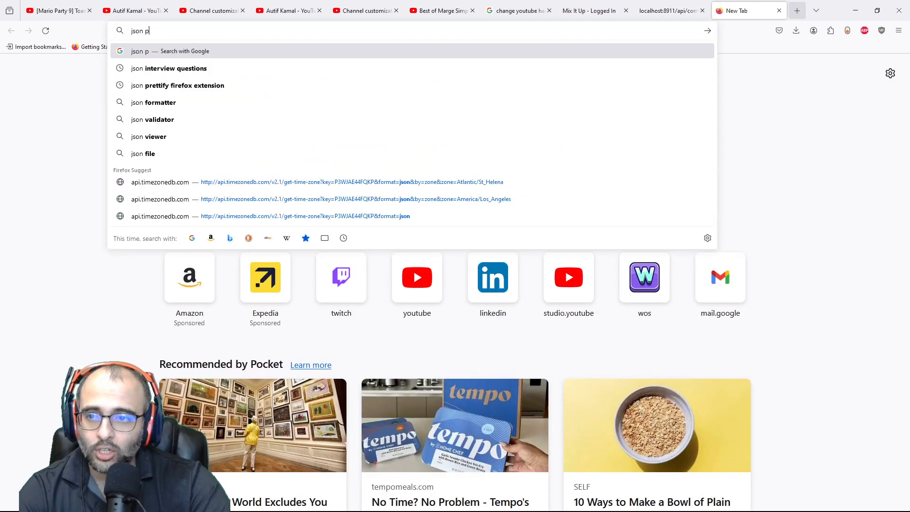
text(rettyif)
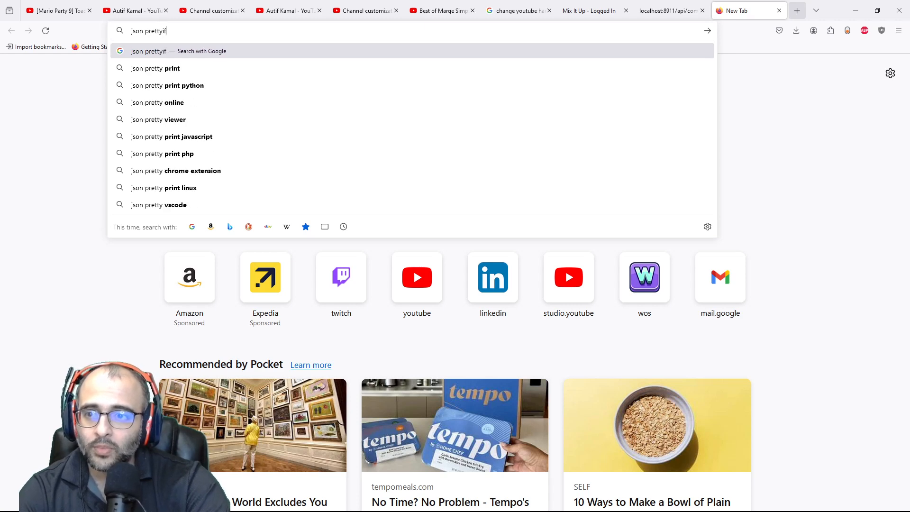
text(ty)
key(BackSpace)
text(y)
key(Return)
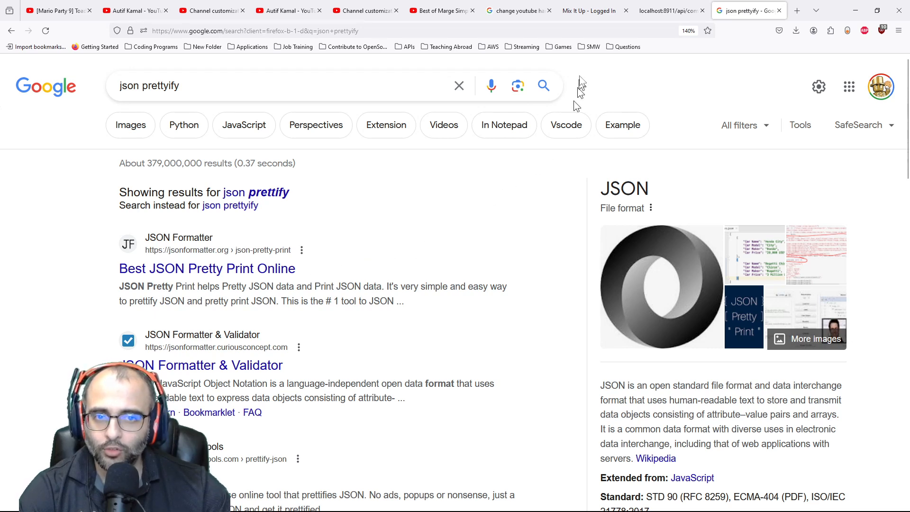
click(670, 12)
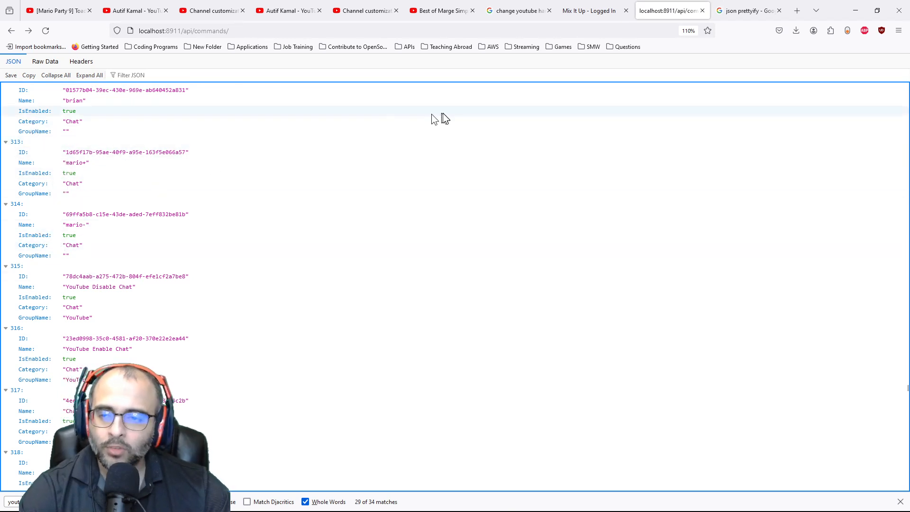
- Switch to Mix It Up and open its Commands page at the YouTube command group
key(alt+Tab)
key(alt+Tab)
key(alt+Tab)
key(alt+Tab)
key(alt+shift+Tab)
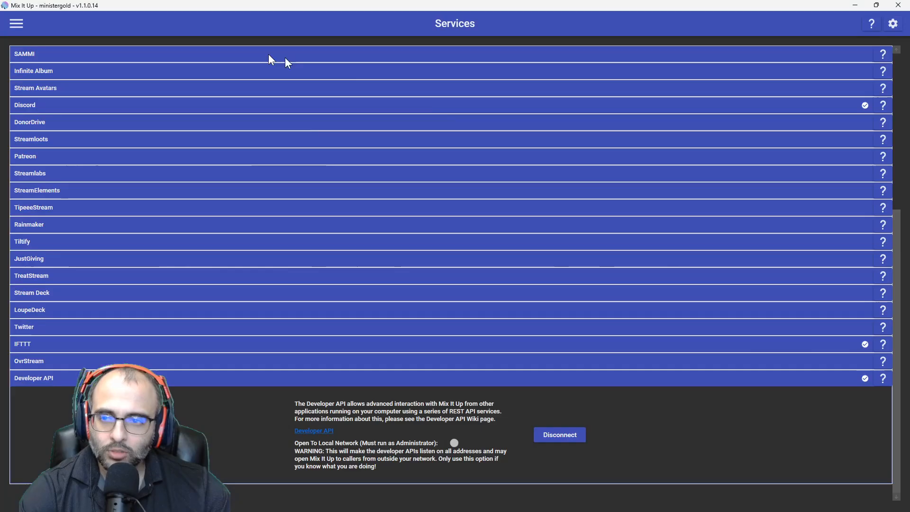
click(15, 25)
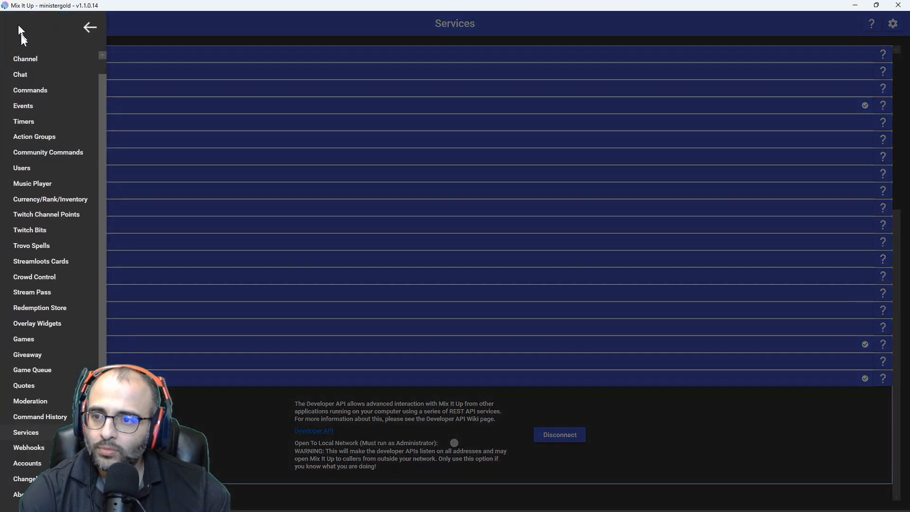
click(24, 88)
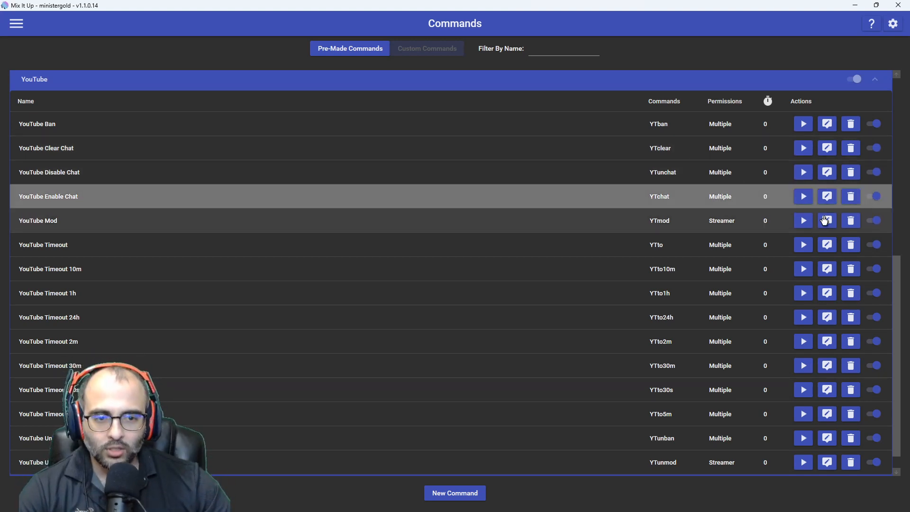
- Open the YouTube Mod command for editing, review its role requirement, Moderation and Chat Message actions, and close the editor
click(827, 220)
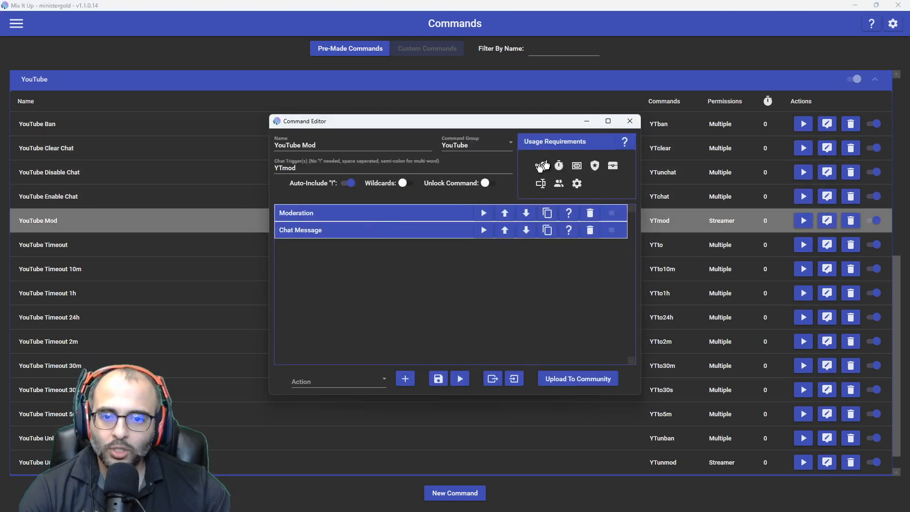
click(541, 167)
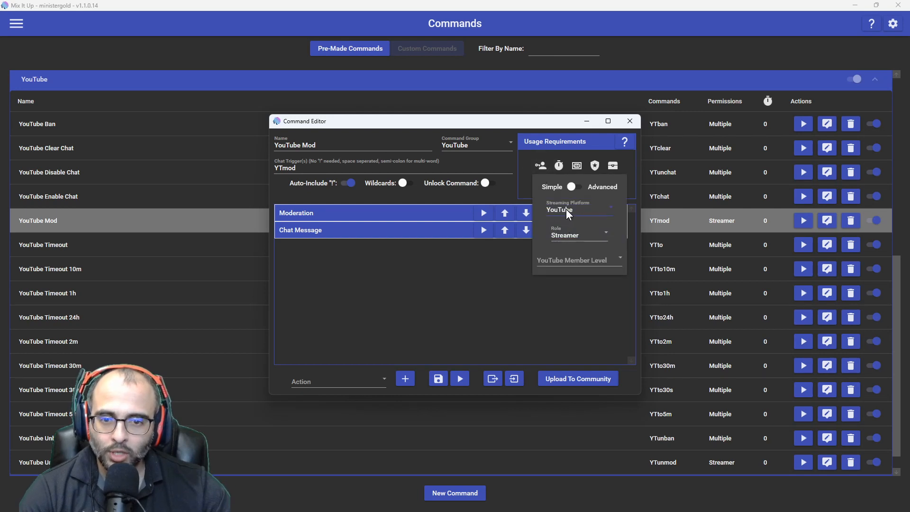
click(342, 212)
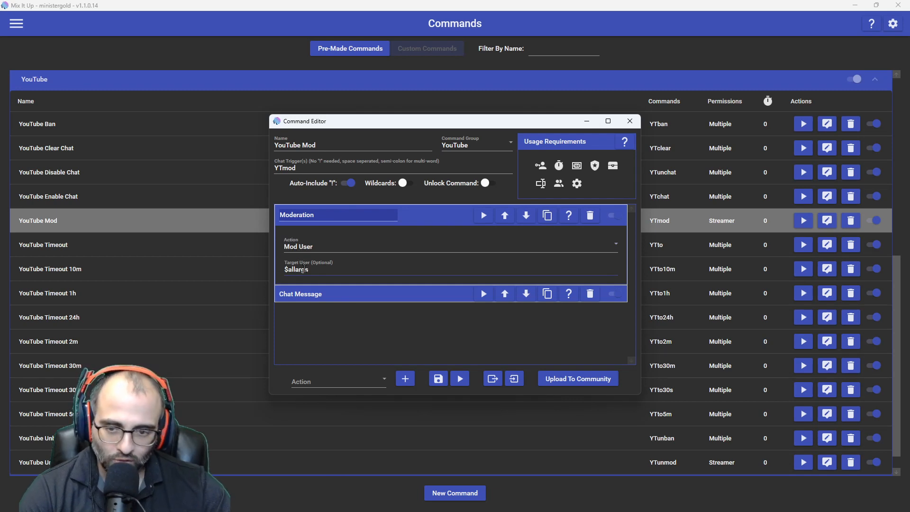
click(332, 291)
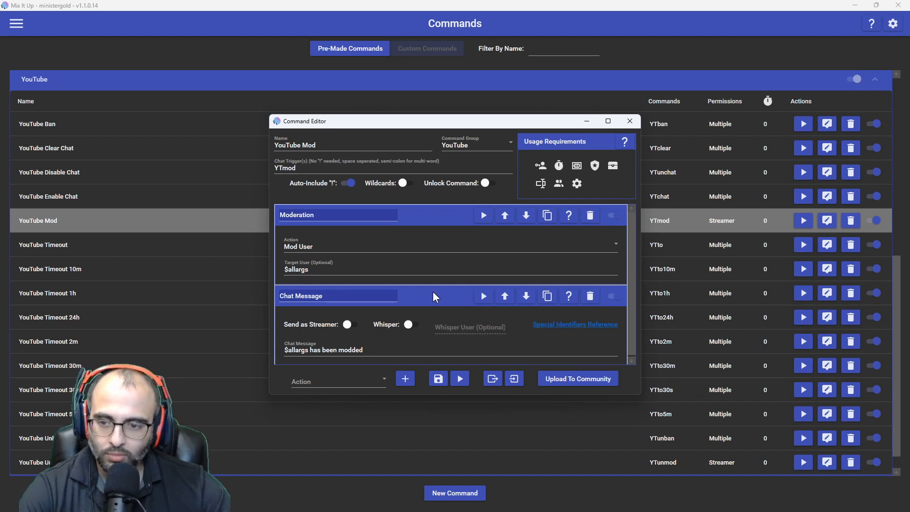
click(448, 212)
click(448, 230)
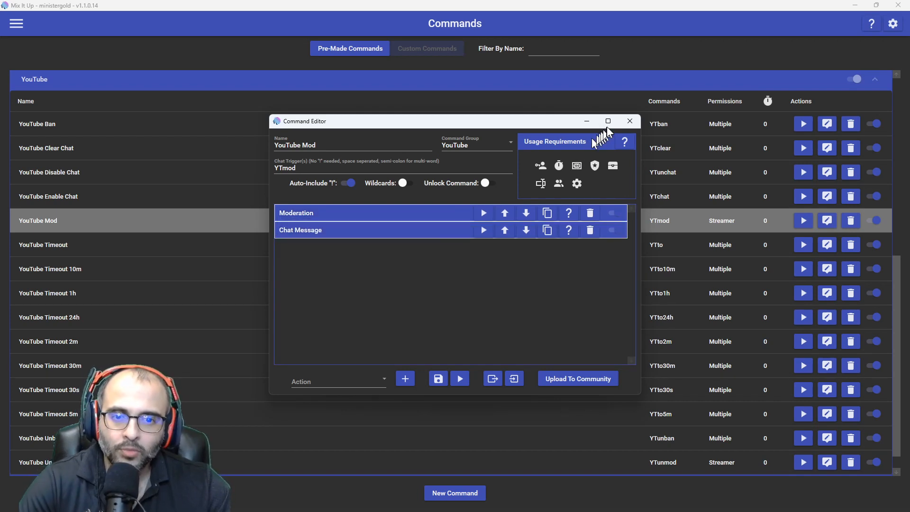
click(630, 121)
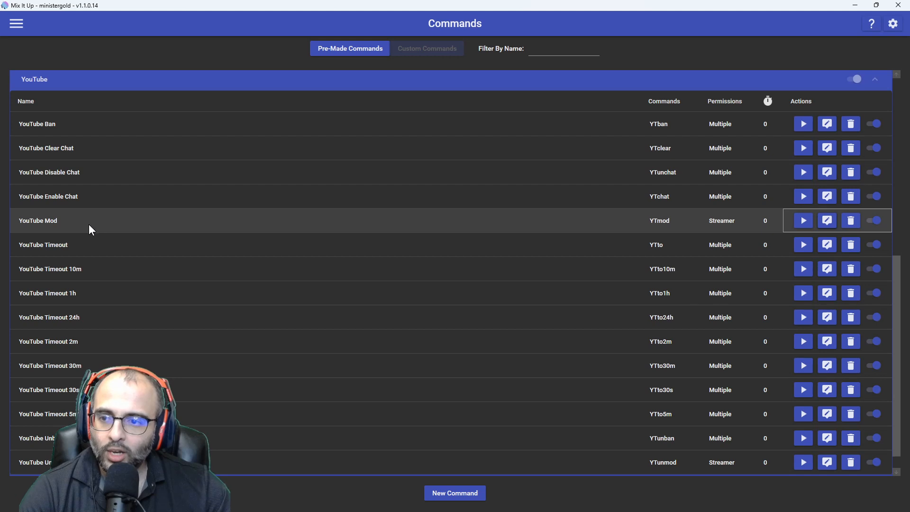
- Open the YouTube Unmod command for editing, review its Moderation and Chat Message actions, and close the editor
click(89, 223)
scroll(52, 403, down, 1)
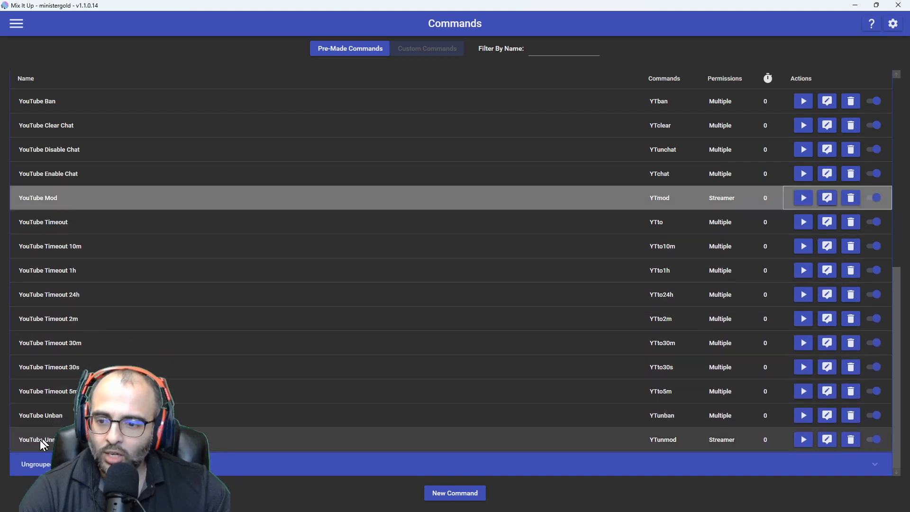
click(827, 439)
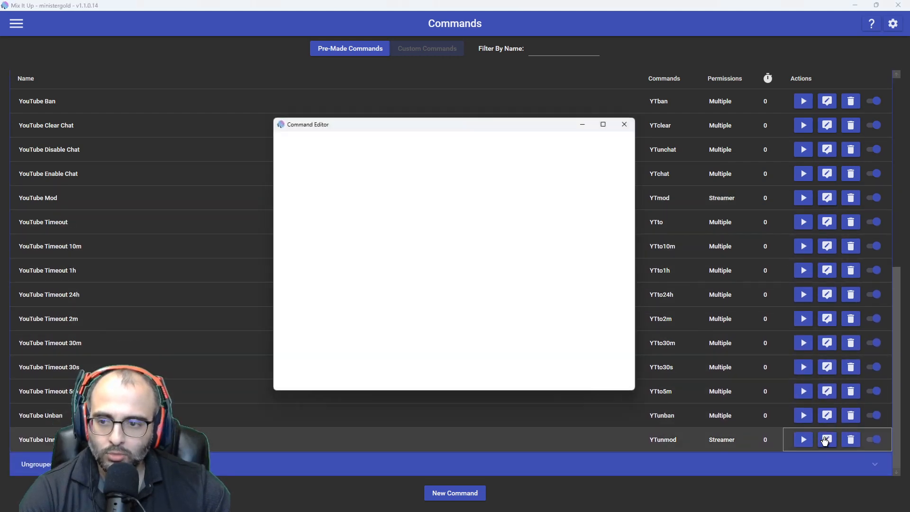
click(368, 209)
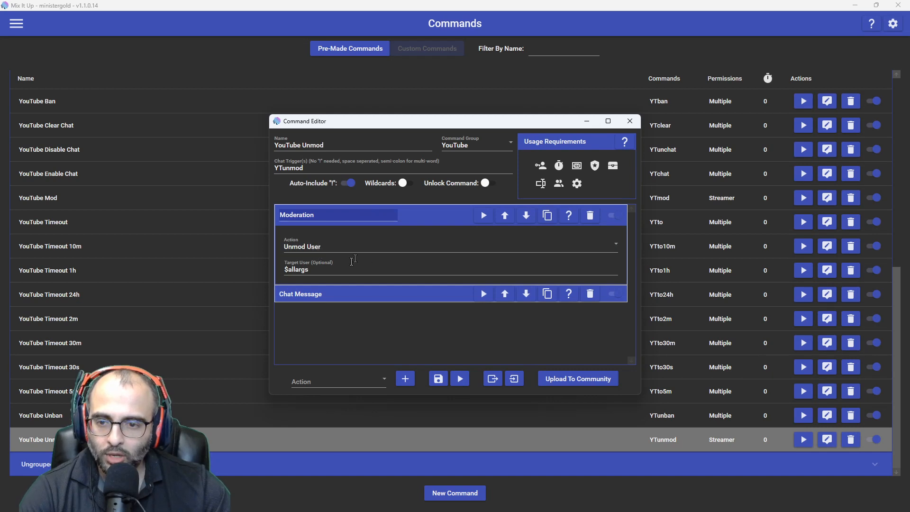
click(347, 290)
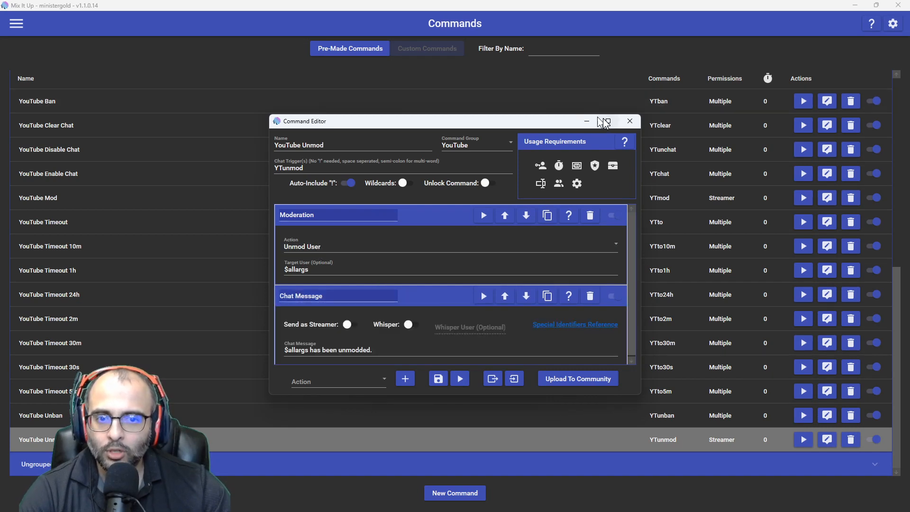
click(630, 121)
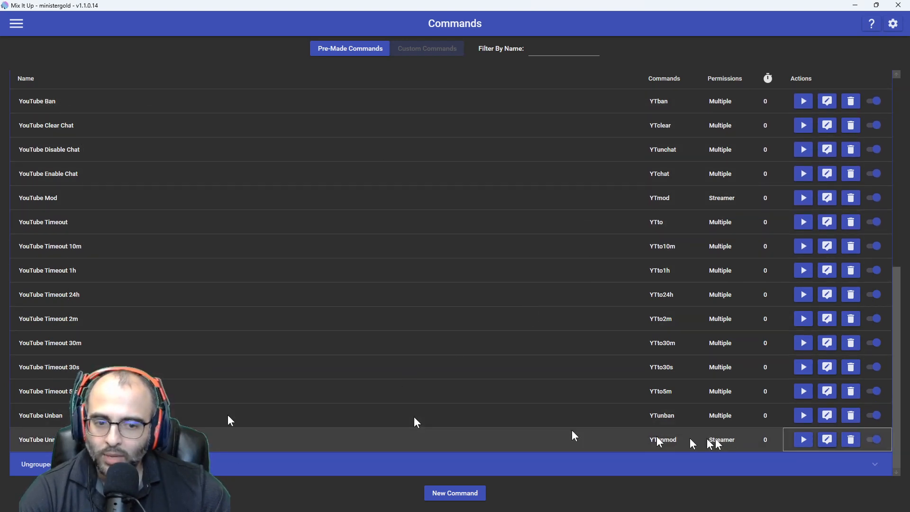
- Open the YouTube Unban command for editing, review its Moderation and Chat Message actions, and close the editor
click(827, 416)
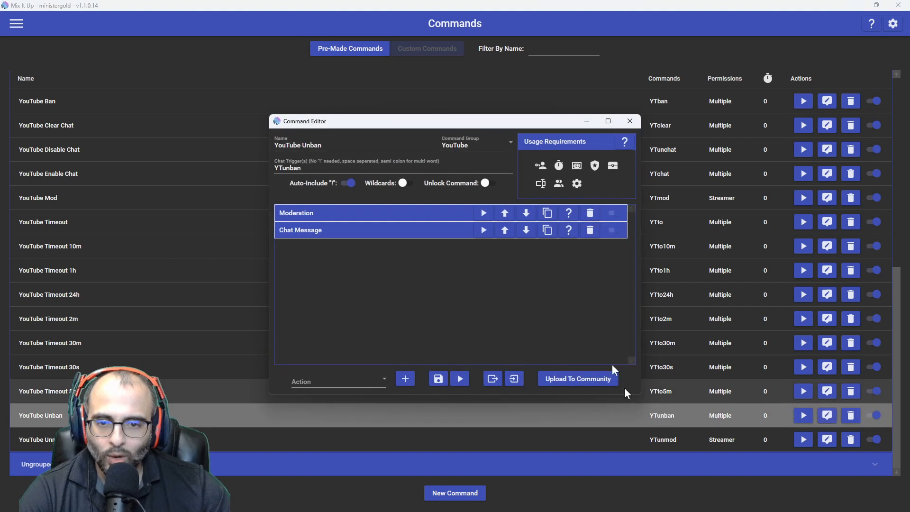
click(432, 214)
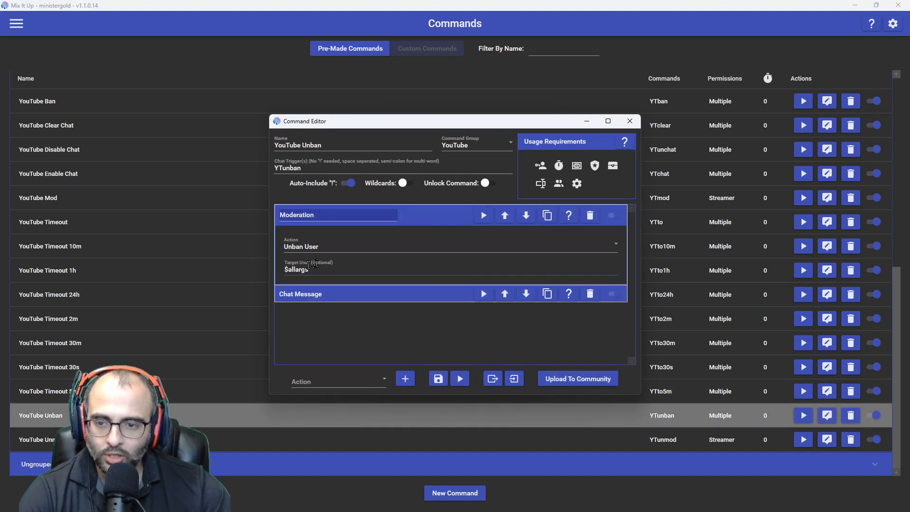
click(342, 293)
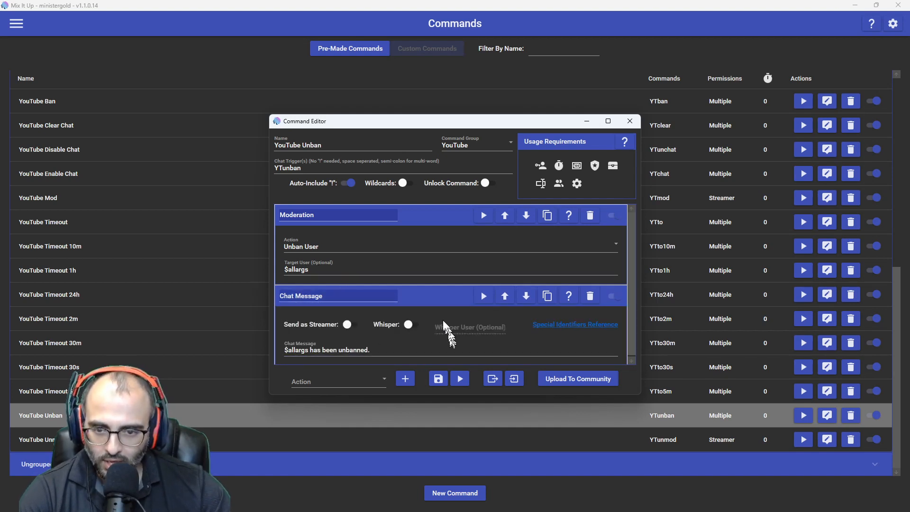
click(444, 294)
click(454, 219)
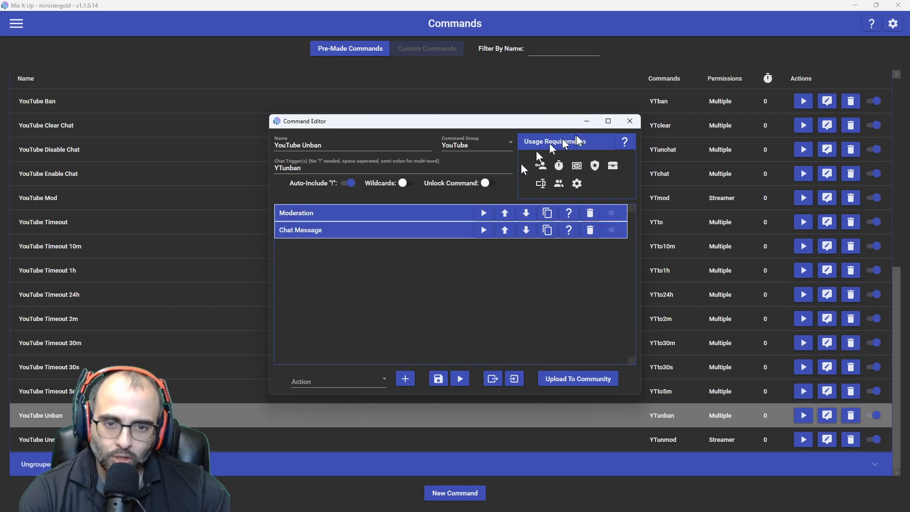
click(630, 121)
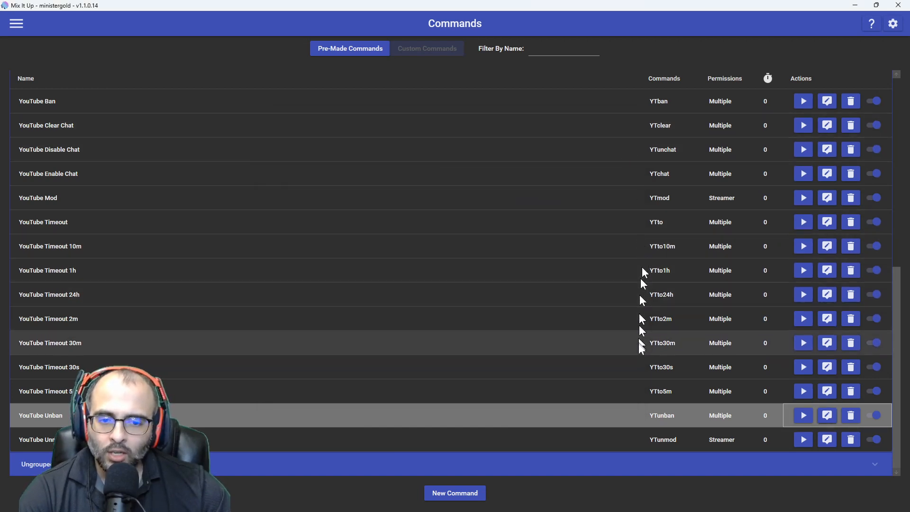
- Open the YouTube Timeout command for editing and examine its Moderation action's target user and duration
scroll(78, 208, up, 1)
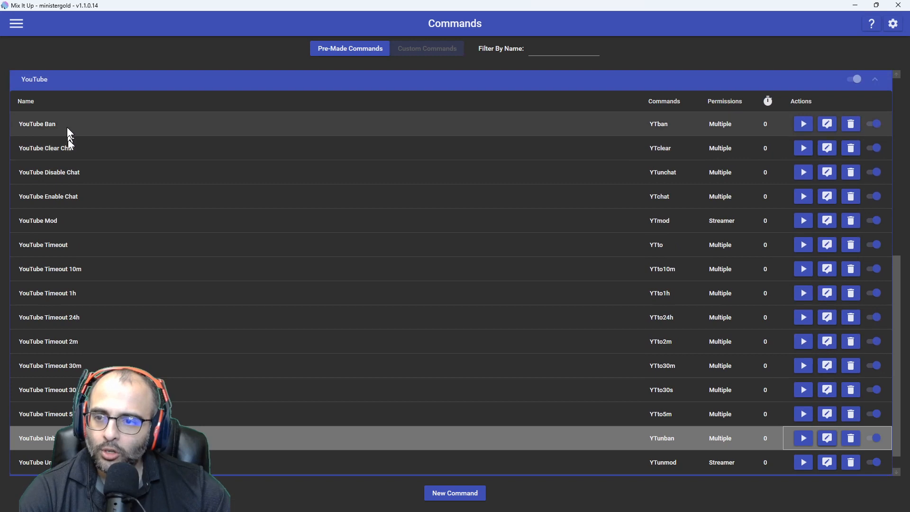
scroll(75, 176, down, 1)
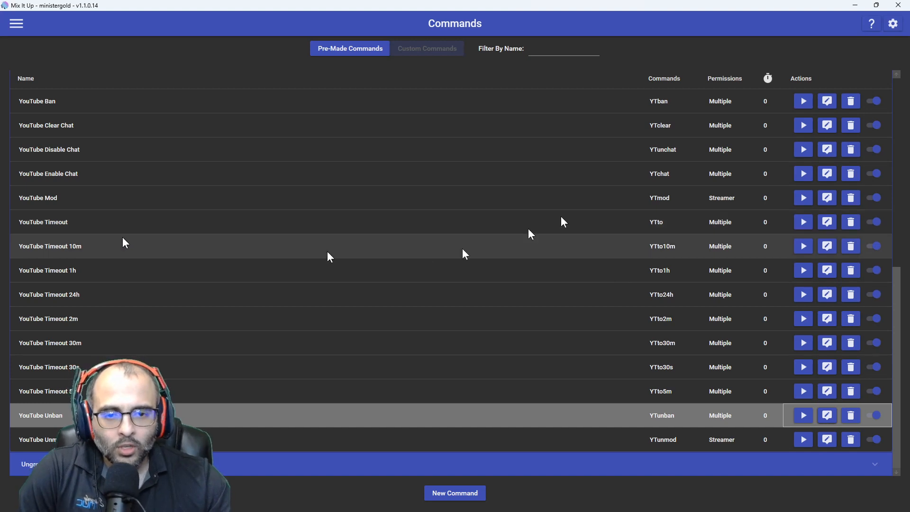
click(827, 222)
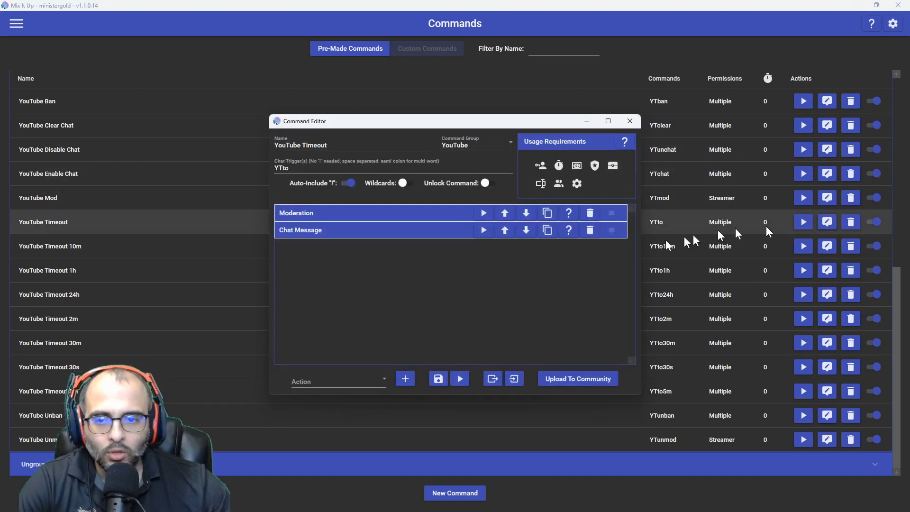
click(357, 212)
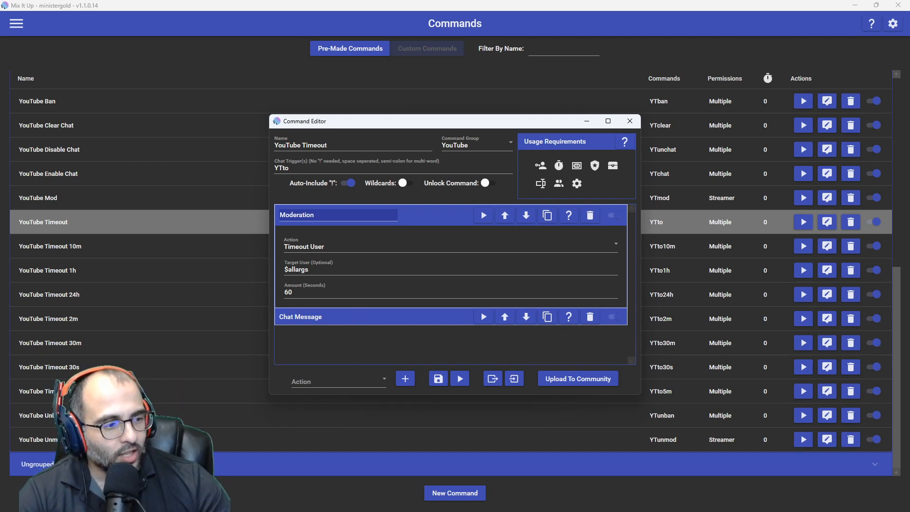
- Bring the Restream chat window over the editor and draft a /timeout command with the target's username and 60
drag(909, 142, 382, 141)
click(362, 364)
click(363, 364)
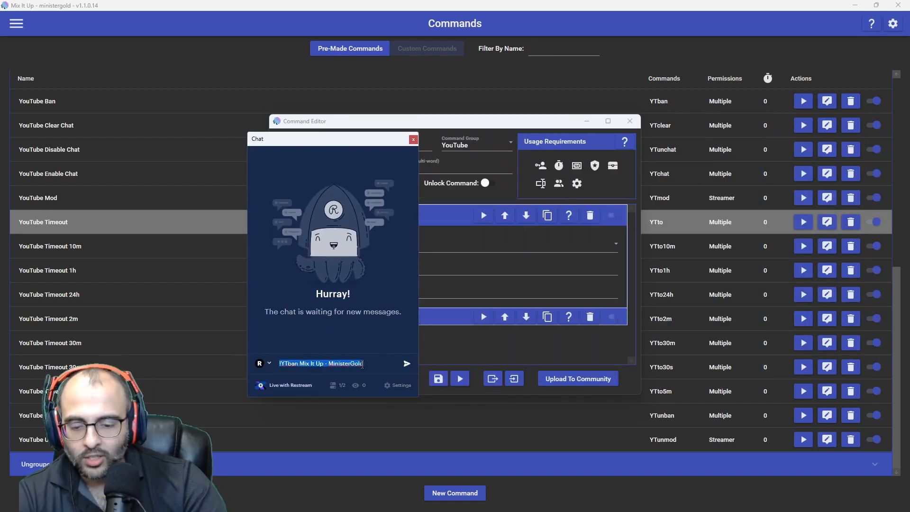
text(/timeout MinisterGold 60)
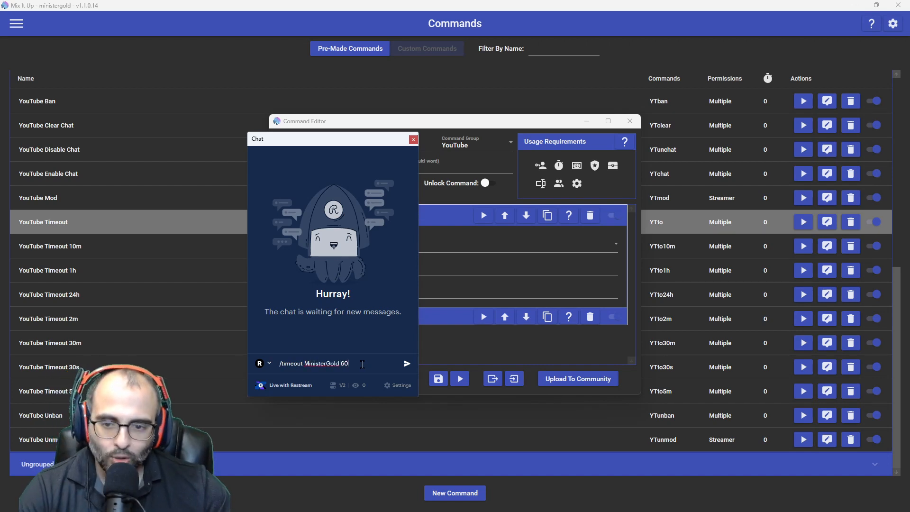
- Replace the chat draft with the !YTto command followed by the target's username and 60
click(328, 363)
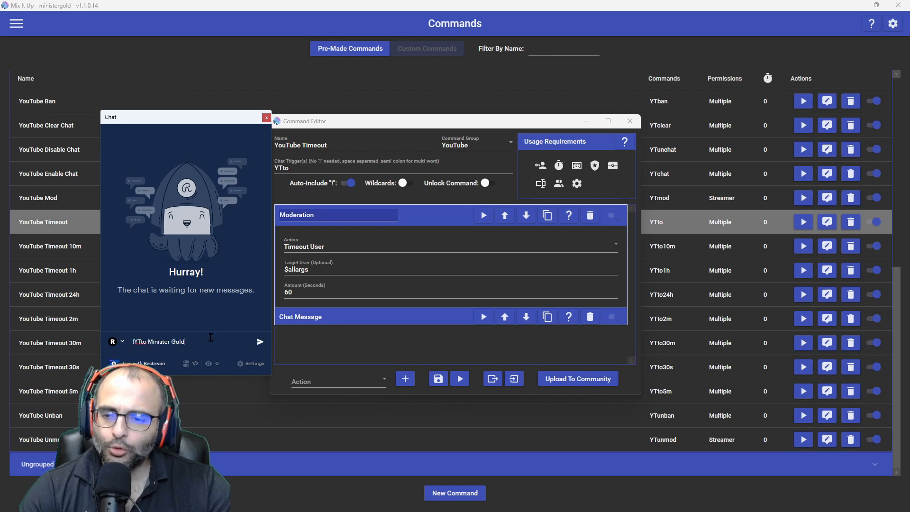
text(60)
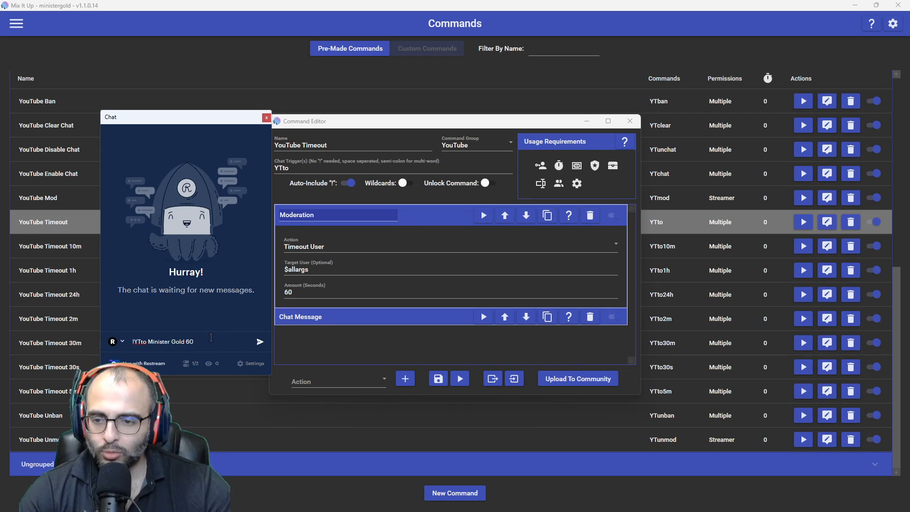
key(BackSpace)
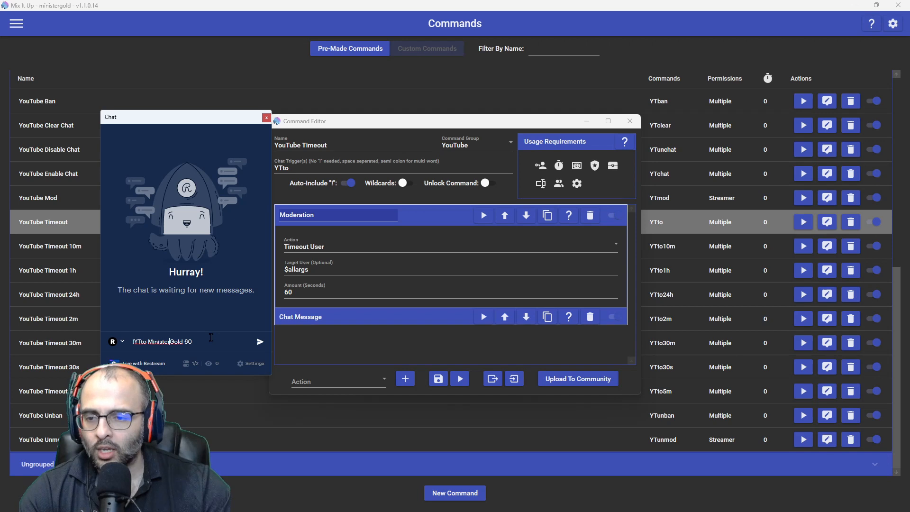
key(ctrl+Left)
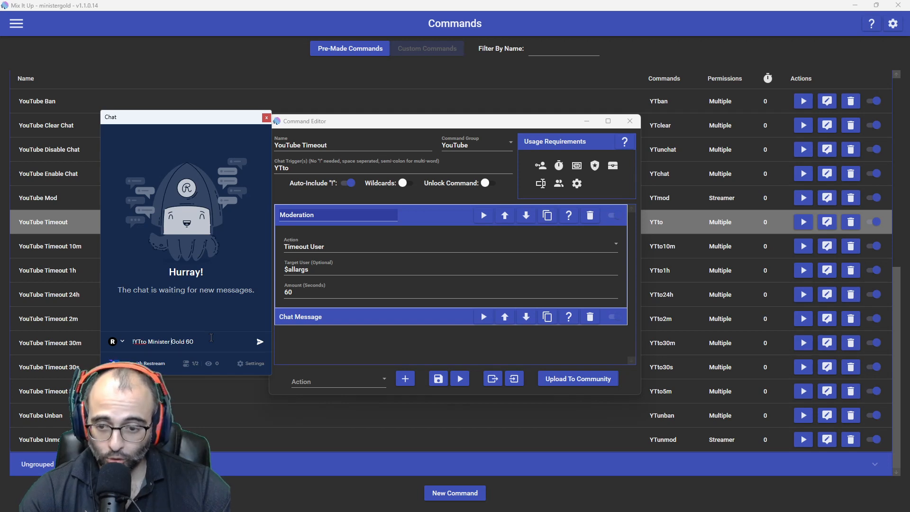
- Remove the 60 from the chat draft, leaving only !YTto and the target's username
key(BackSpace)
key(ctrl+Right)
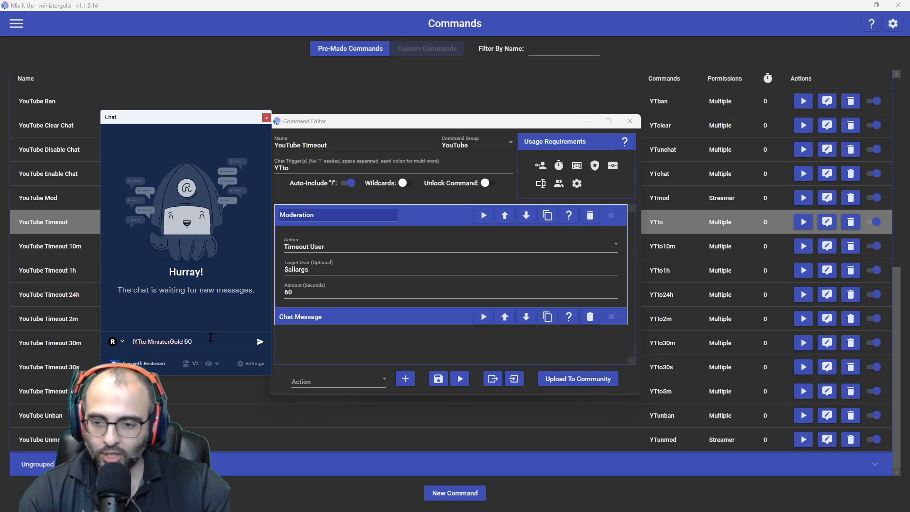
key(ctrl+shift+Right)
key(BackSpace)
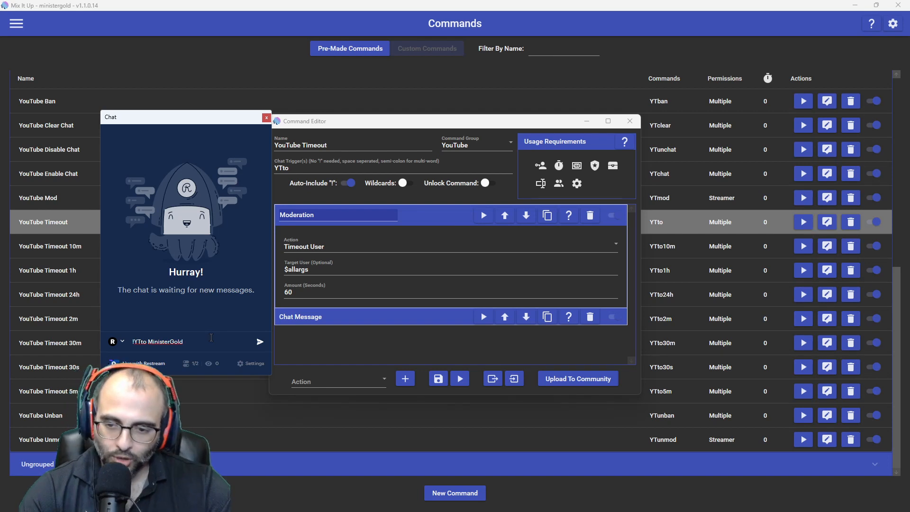
key(BackSpace)
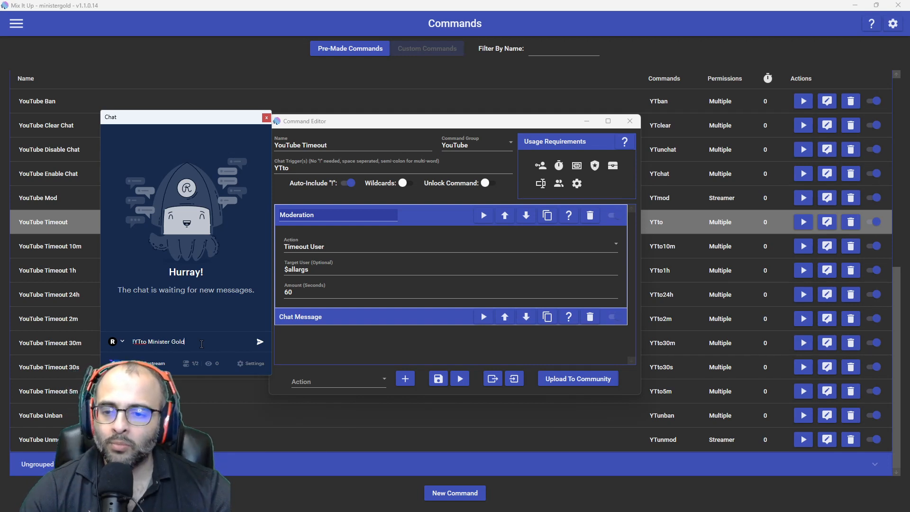
- Move the chat window out of view, review YouTube Timeout's Chat Message action and close the editor
drag(255, 120, 909, 137)
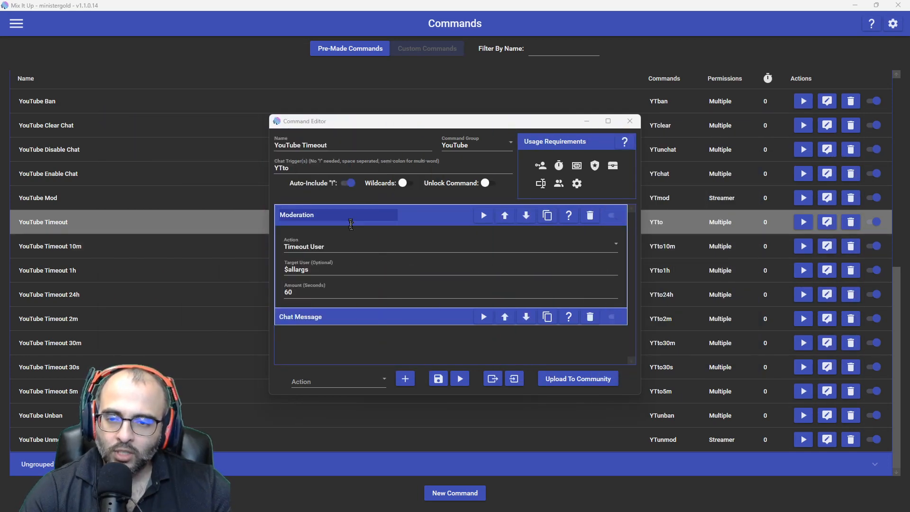
click(334, 319)
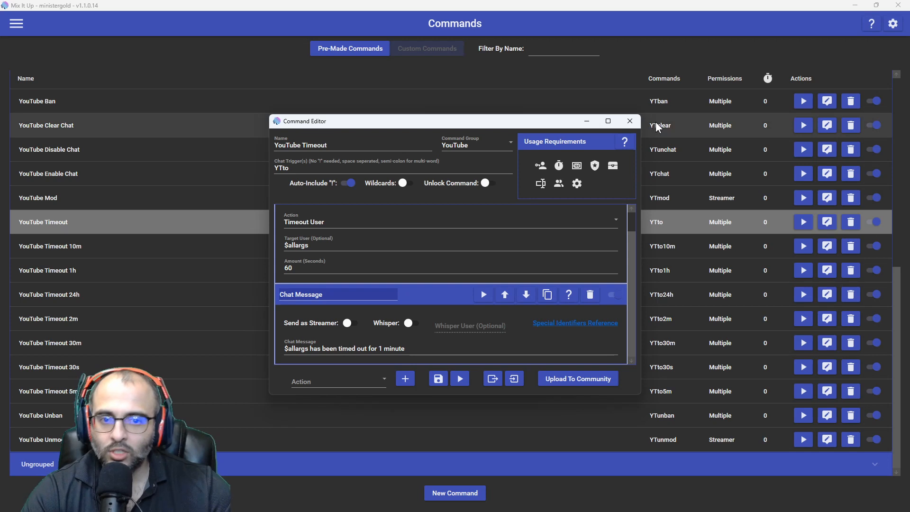
click(629, 122)
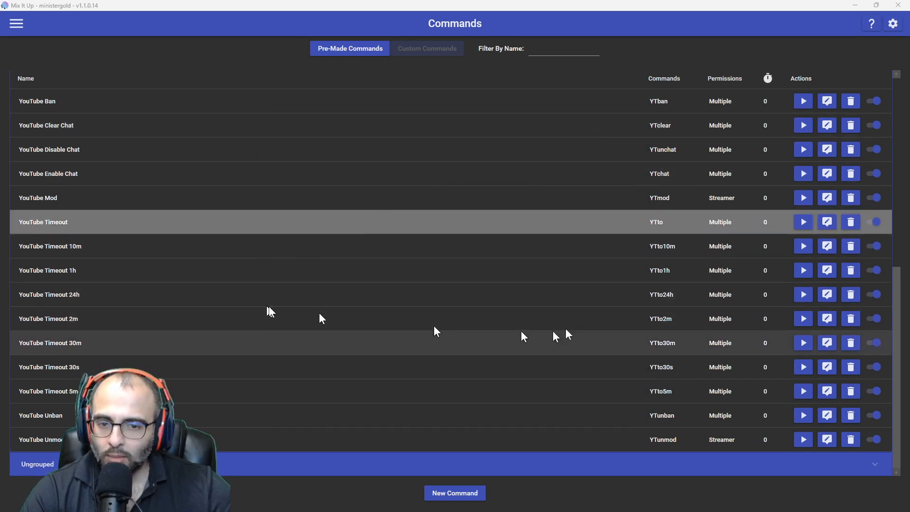
- Open the YouTube Timeout 2m command for editing and review its Moderation and Chat Message actions
click(828, 317)
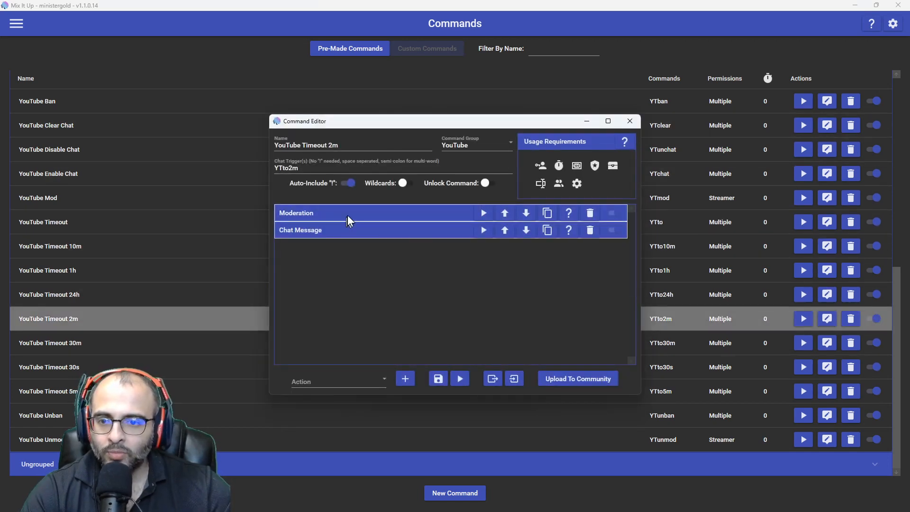
click(348, 215)
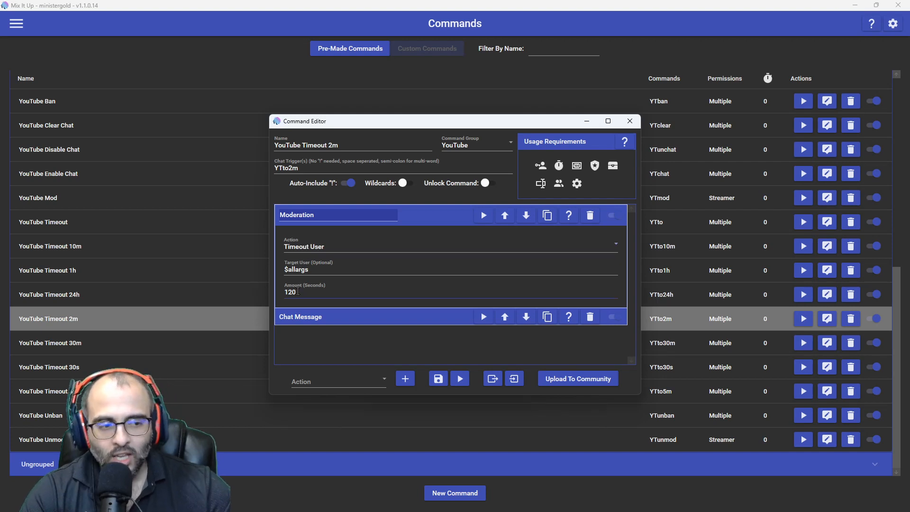
click(310, 317)
scroll(310, 317, down, 2)
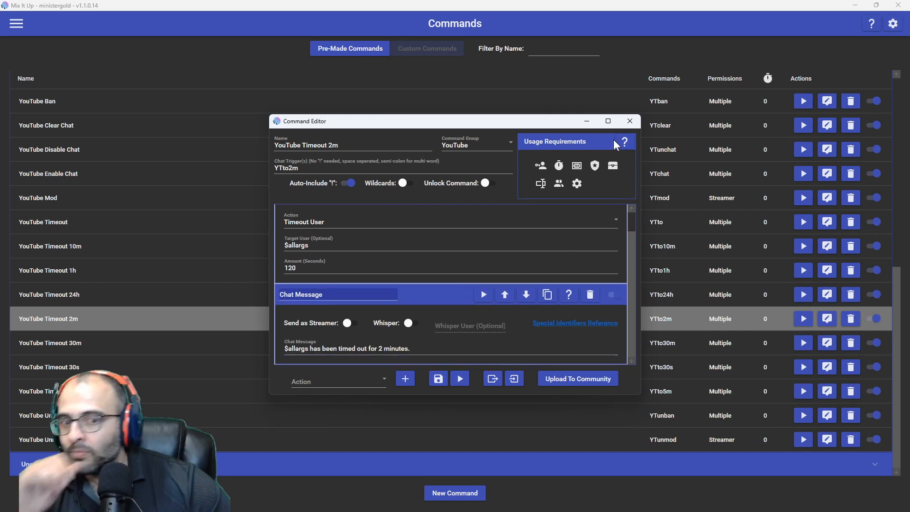
- Close the YouTube Timeout 2m editor, open YouTube Timeout 10m to review its Moderation and Chat Message actions, and close it
click(631, 122)
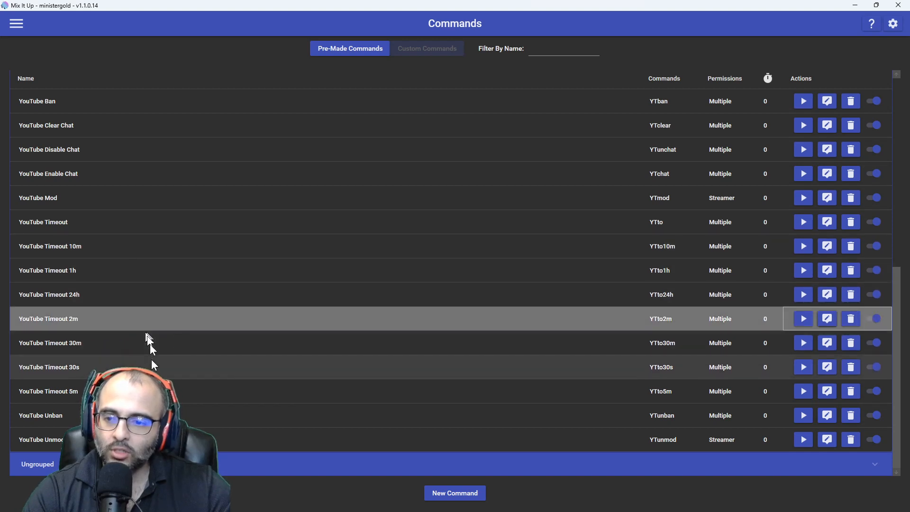
click(827, 246)
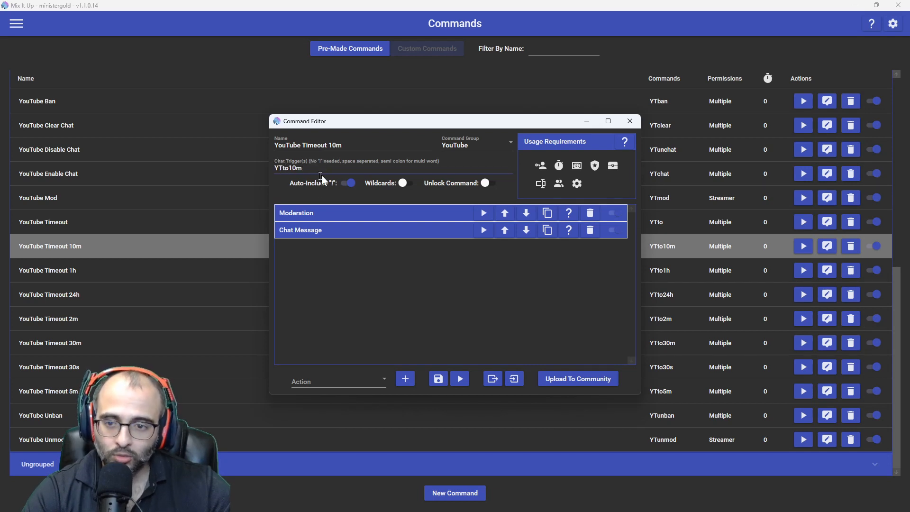
click(322, 213)
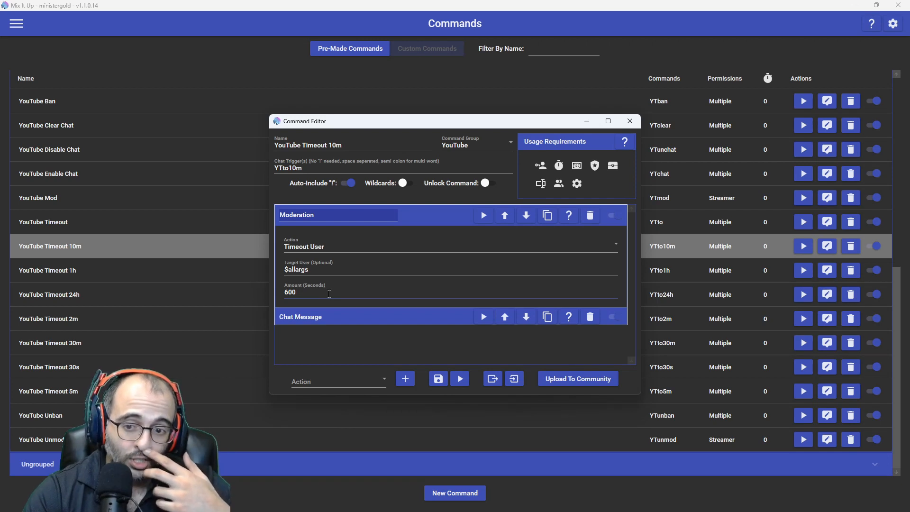
click(328, 315)
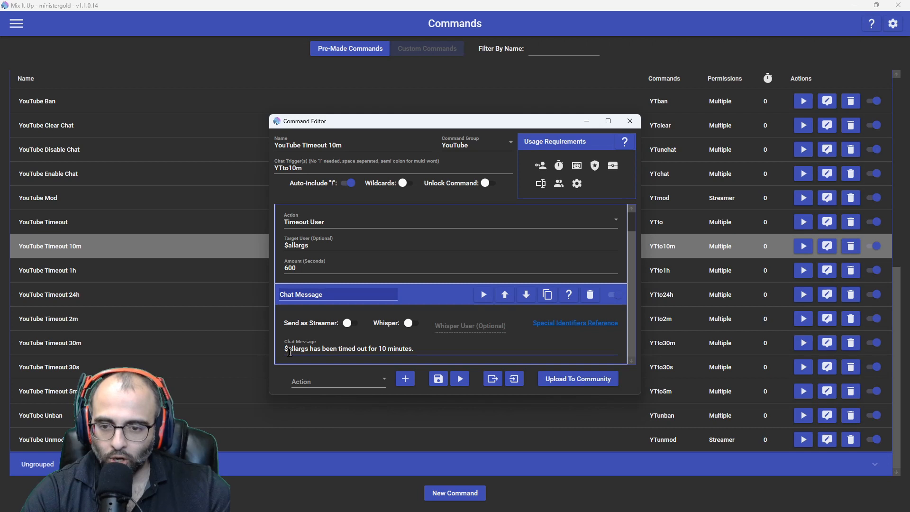
click(636, 122)
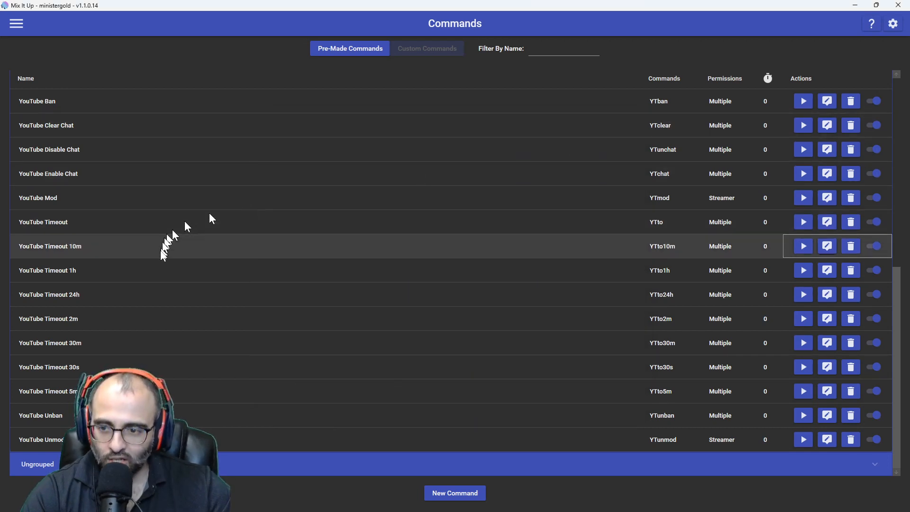
- Open the YouTube Timeout 1h command, review its Moderation and Chat Message actions, and close the editor
click(827, 270)
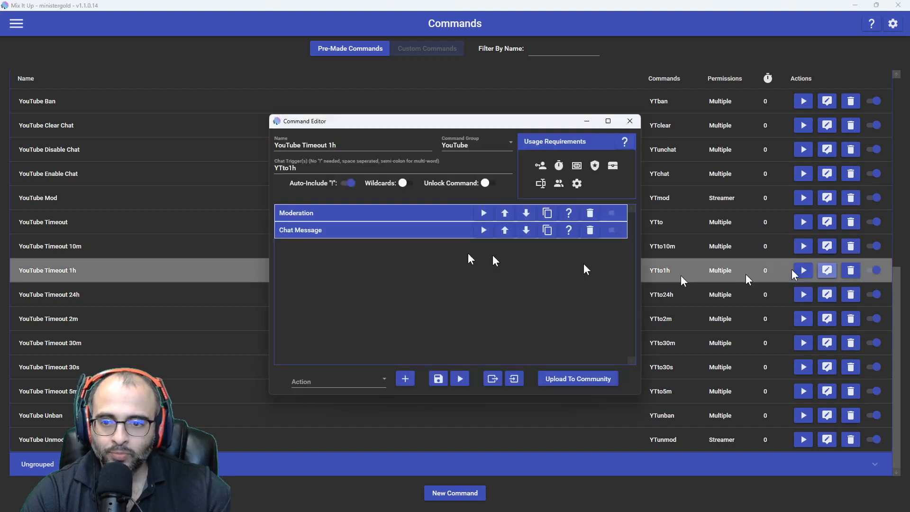
click(334, 213)
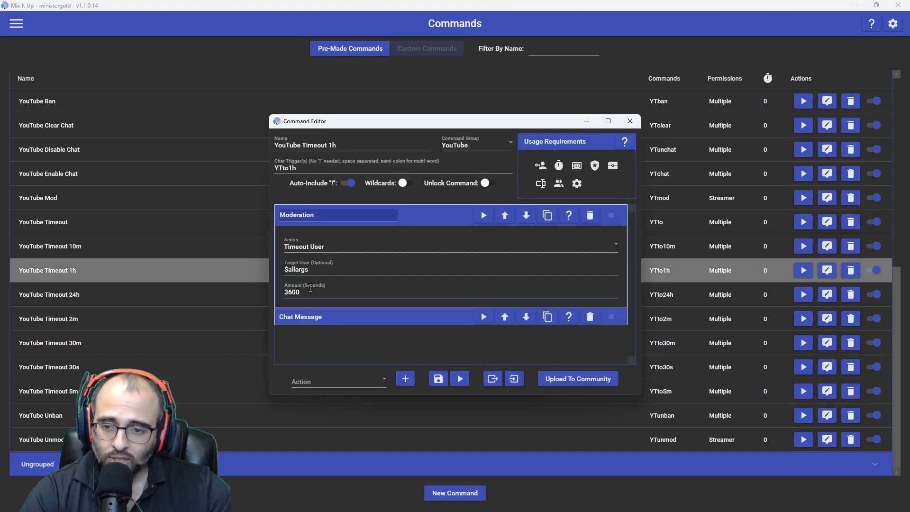
click(328, 315)
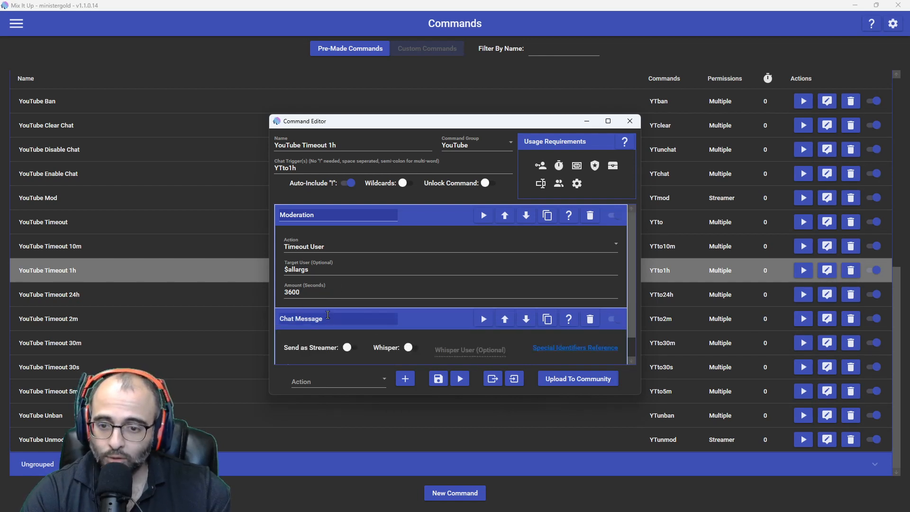
scroll(308, 336, down, 1)
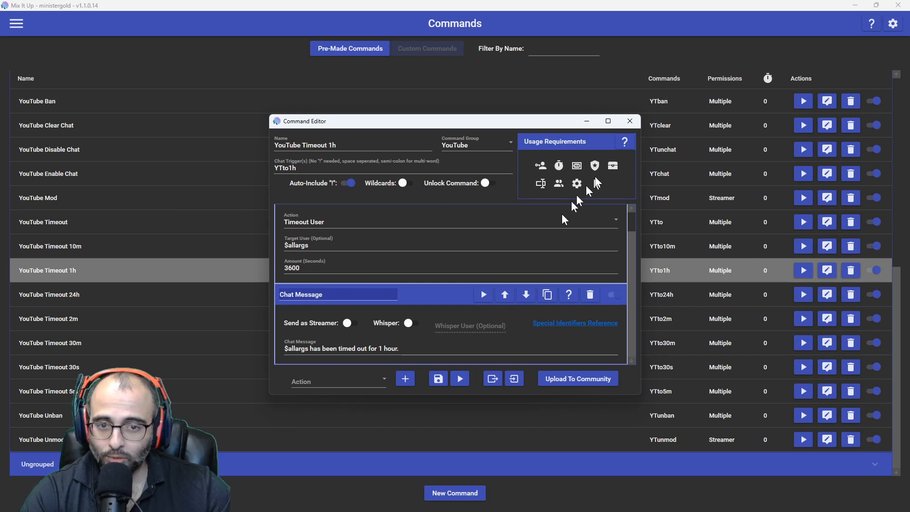
click(629, 122)
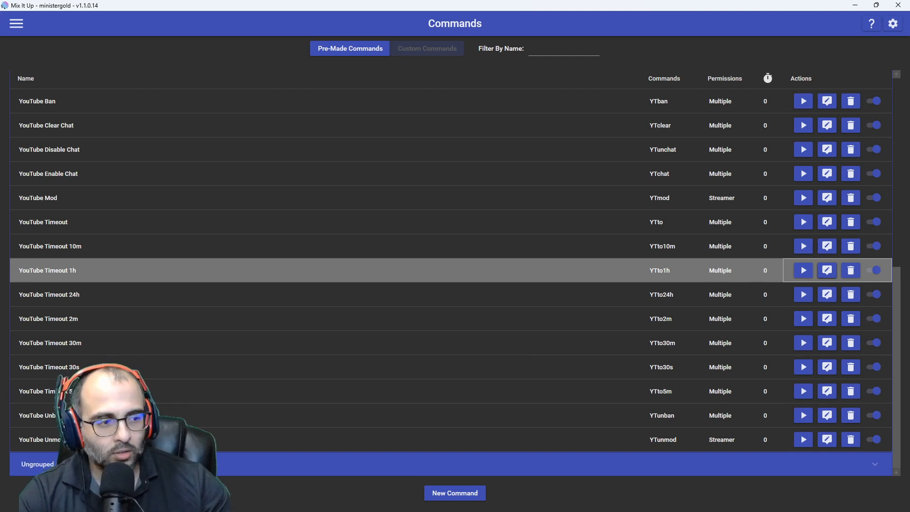
- Bring the chat window into view, change the drafted command to !YTto10m and delete the target's username from the draft
drag(909, 119, 353, 120)
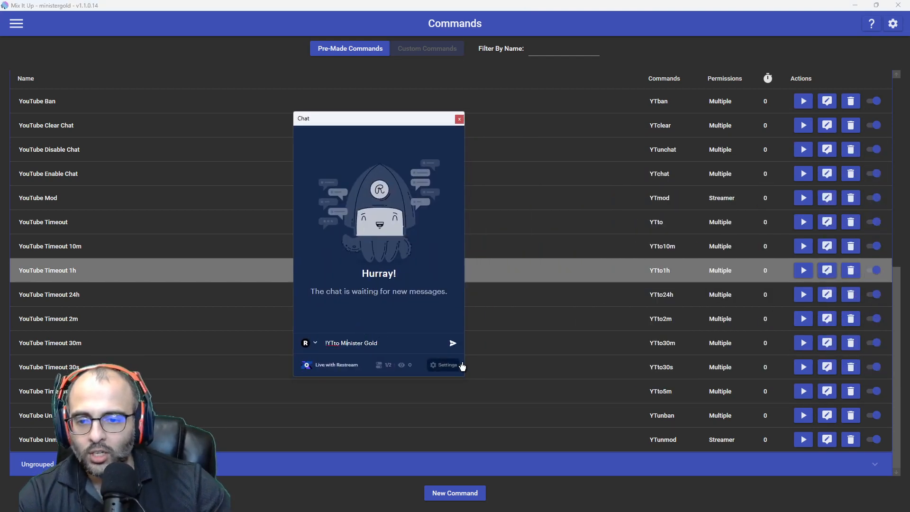
text(10m)
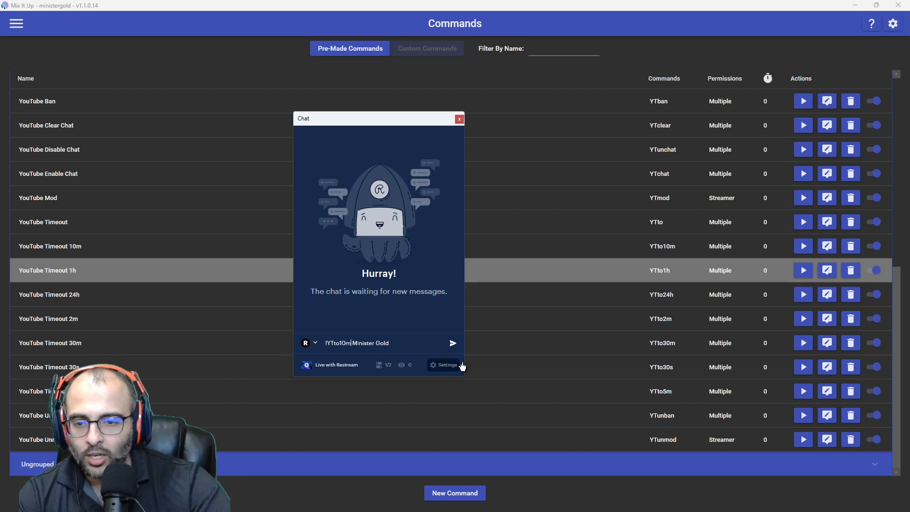
key(Right)
key(ctrl+shift+Right)
key(ctrl+shift+Right)
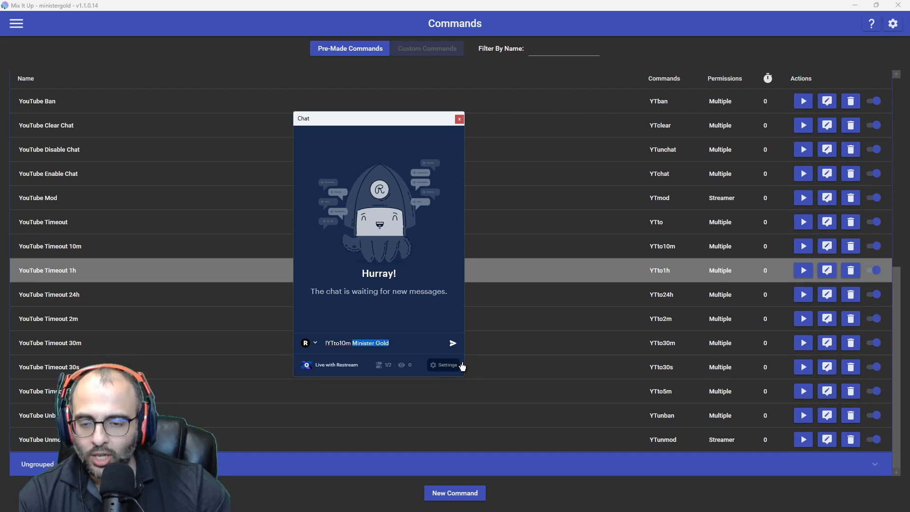
key(BackSpace)
key(BackSpace)
key(BackSpace)
key(BackSpace)
key(BackSpace)
key(BackSpace)
key(BackSpace)
key(BackSpace)
key(BackSpace)
key(BackSpace)
click(2, 336)
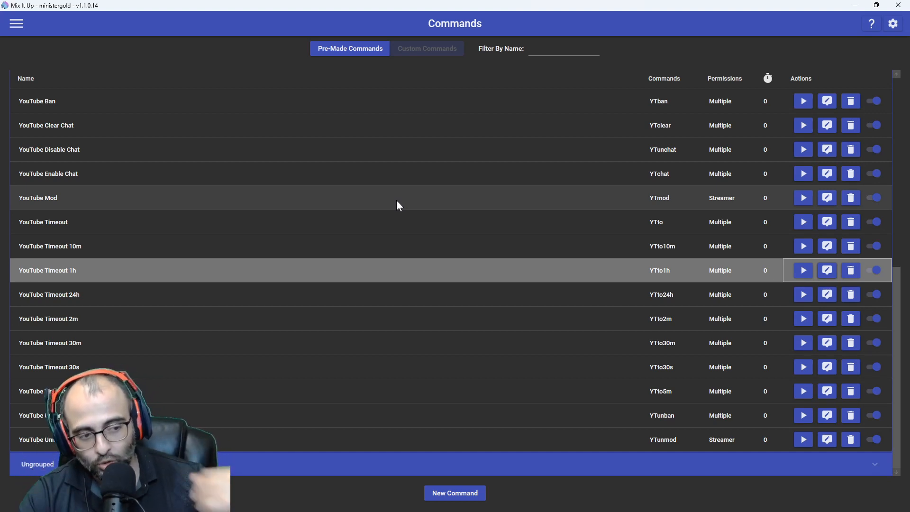
- Switch to Firefox, search for botrix in a new tab and open the BotRix login page
key(alt+Tab)
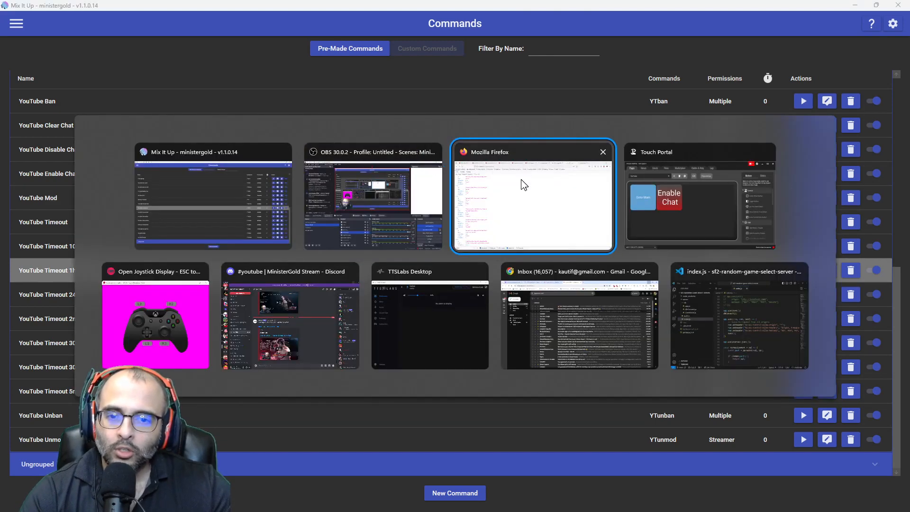
click(521, 180)
key(ctrl+t)
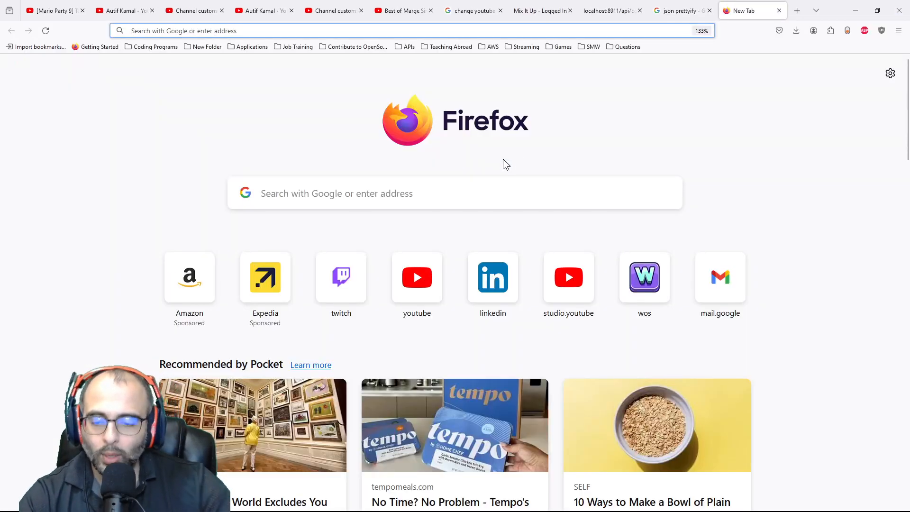
text(botrix)
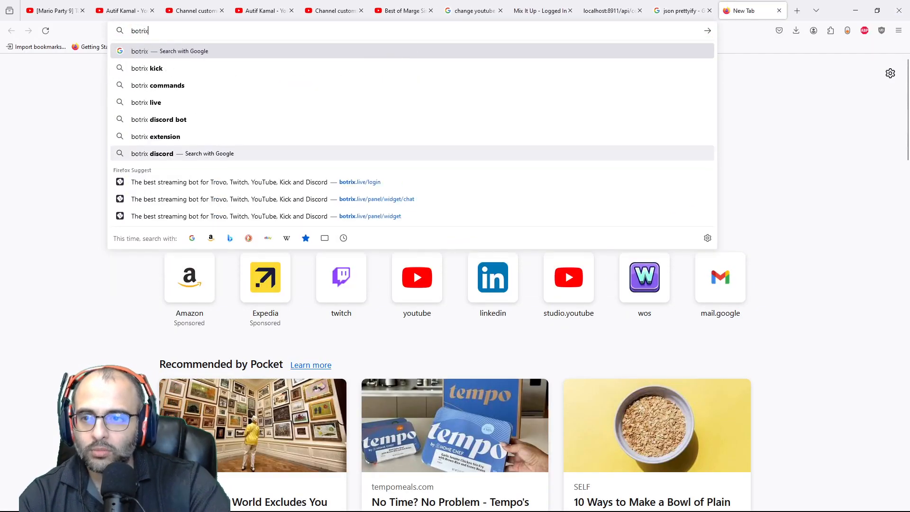
key(Return)
click(128, 263)
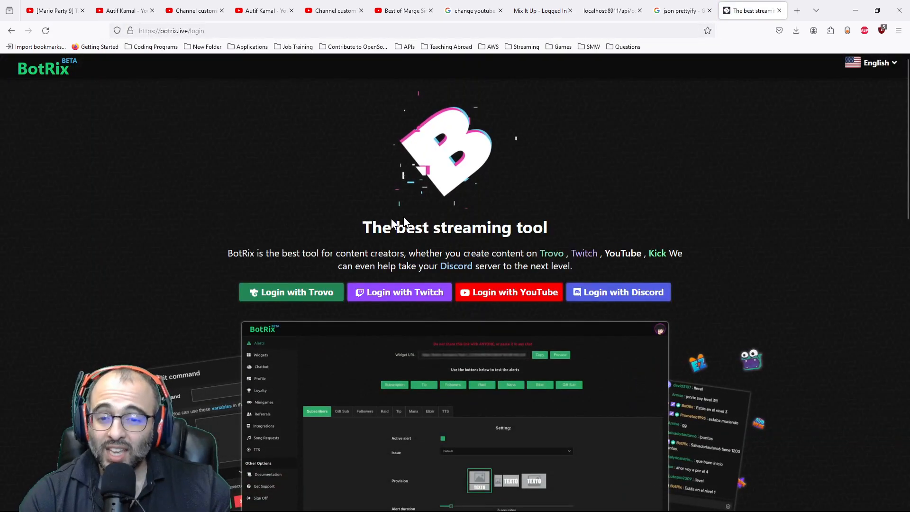
- Log in to BotRix with Twitch, dismiss the BotRix Premium offer and look over the profile's linked platforms
click(422, 299)
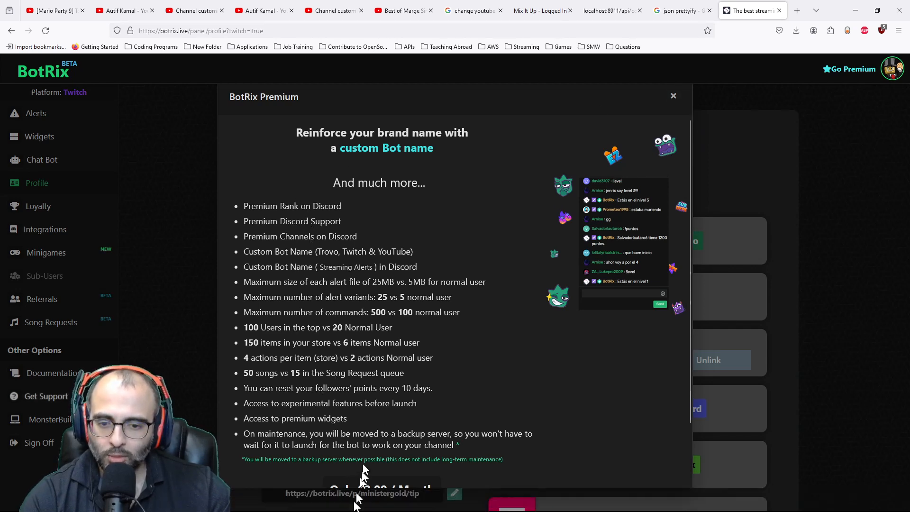
click(673, 97)
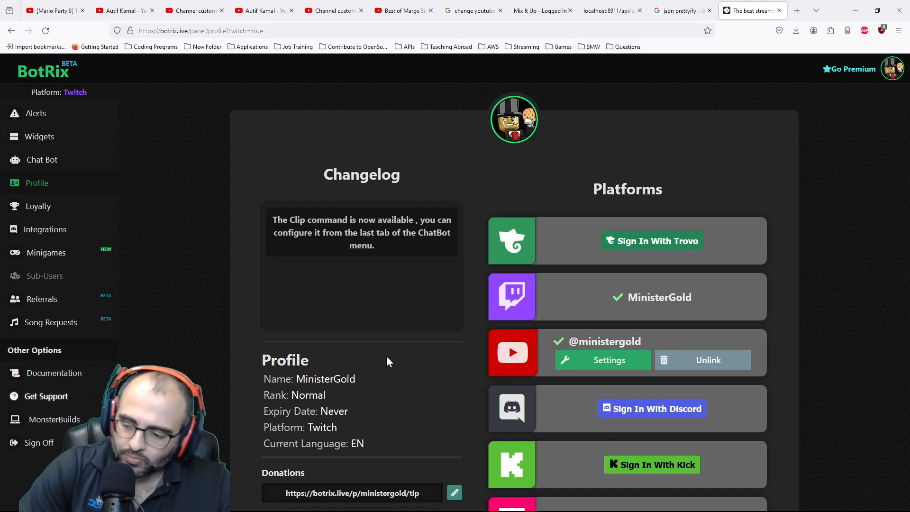
scroll(522, 287, down, 2)
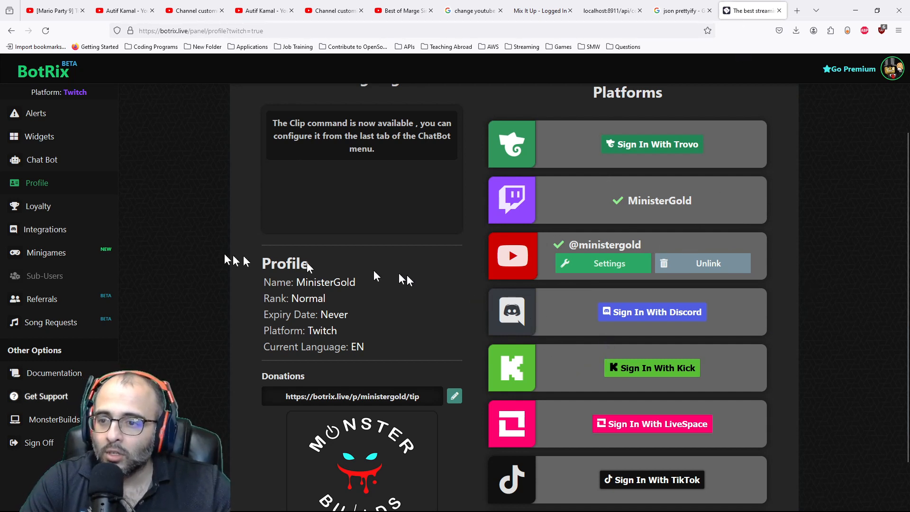
- Open BotRix's Chat widget and review its platform toggles, message options and widget URL
click(49, 137)
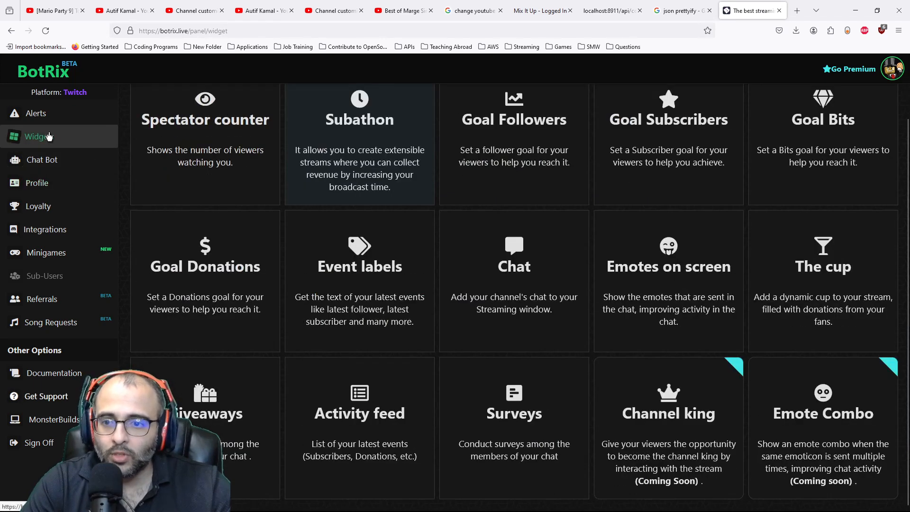
click(528, 263)
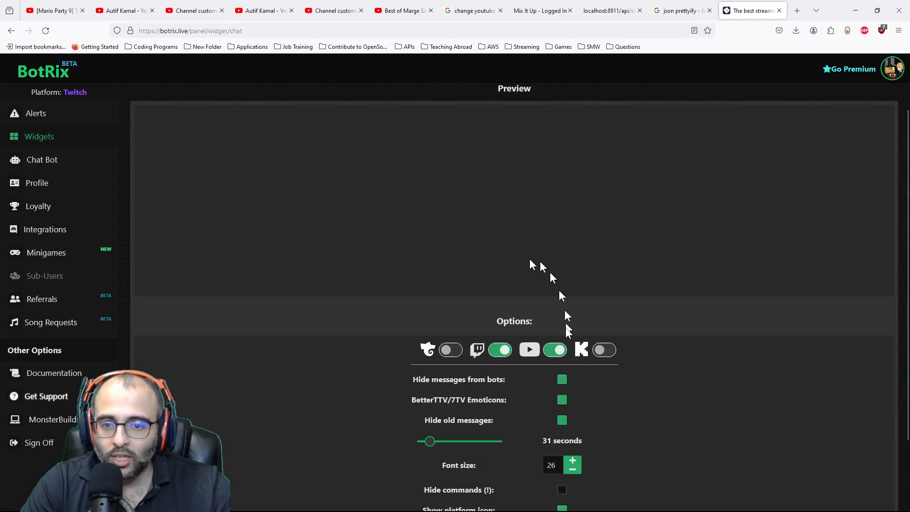
scroll(325, 346, down, 1)
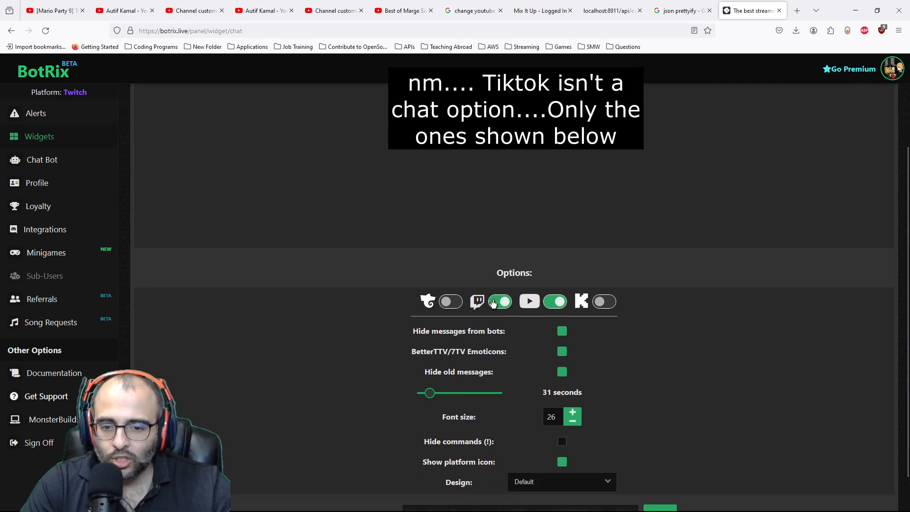
scroll(502, 415, down, 1)
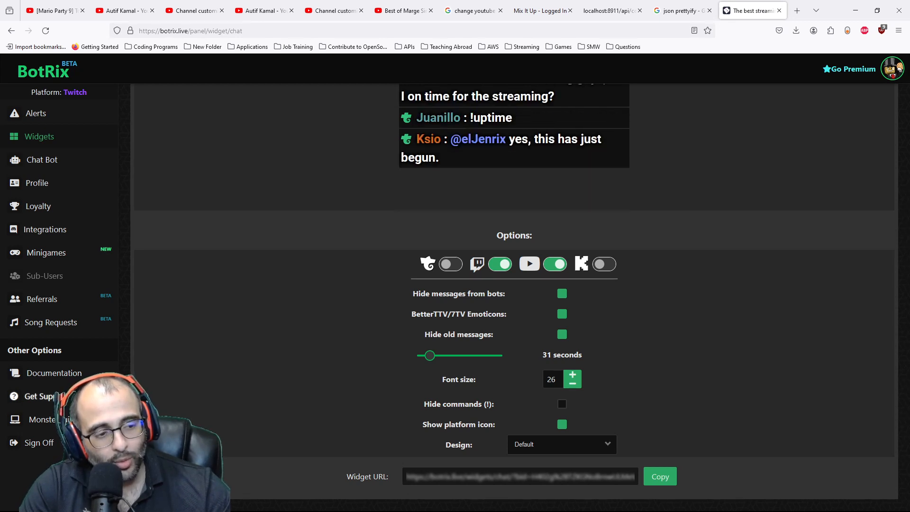
- Switch to OBS and add a browser source named Multichat Test with the BotRix chat widget URL and a width of 480
key(alt+Tab)
right_click(284, 363)
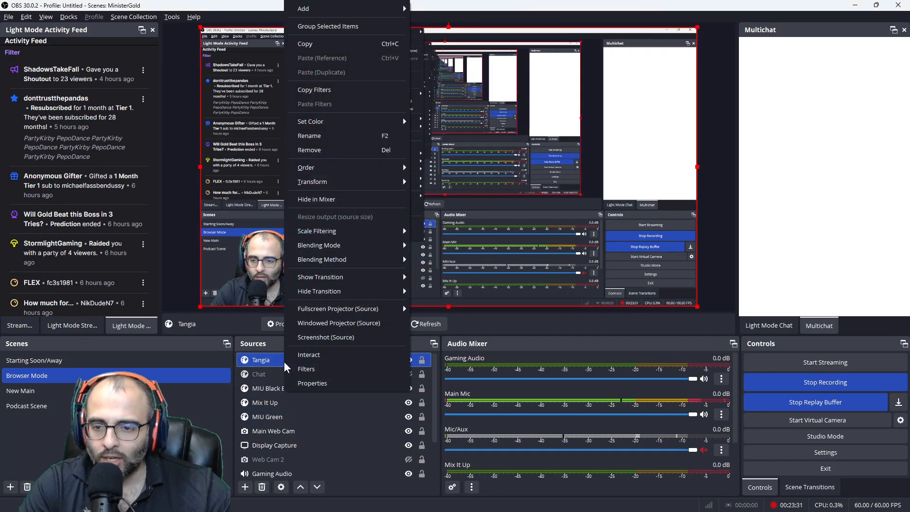
mouse_move(330, 20)
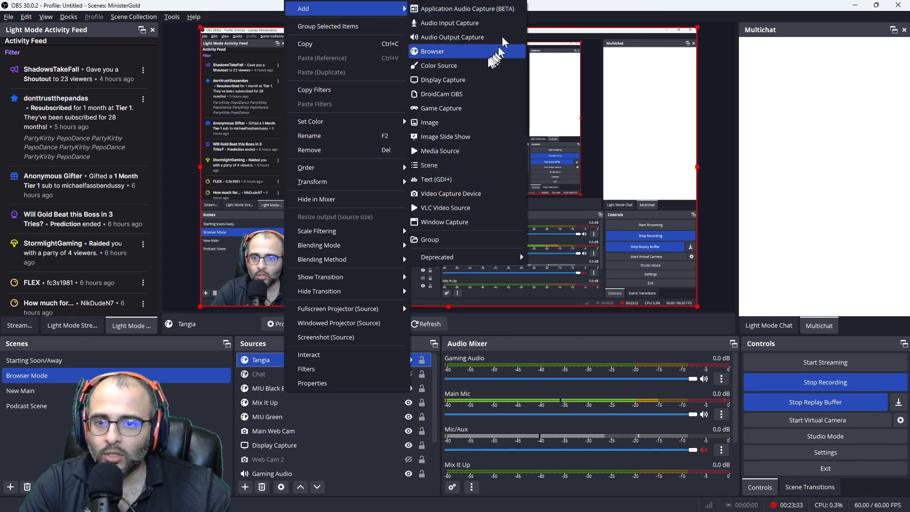
click(478, 56)
text(Multi)
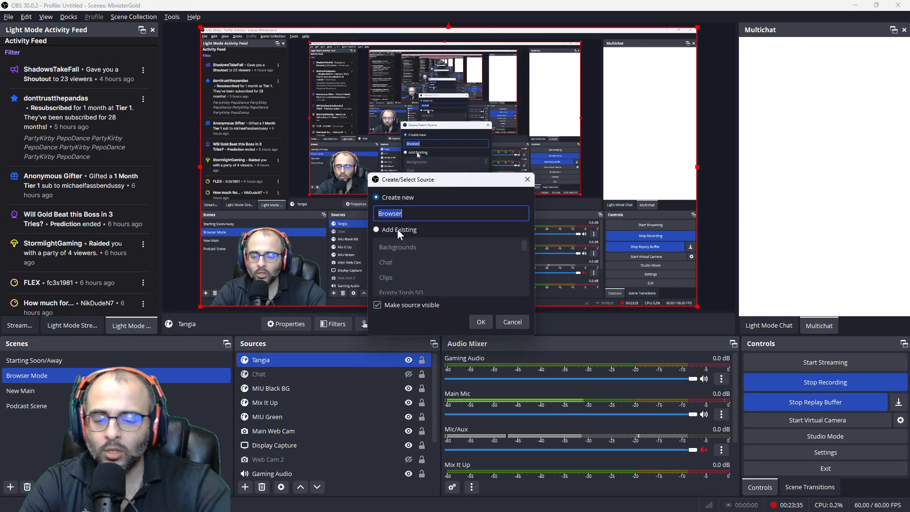
text(chat Test)
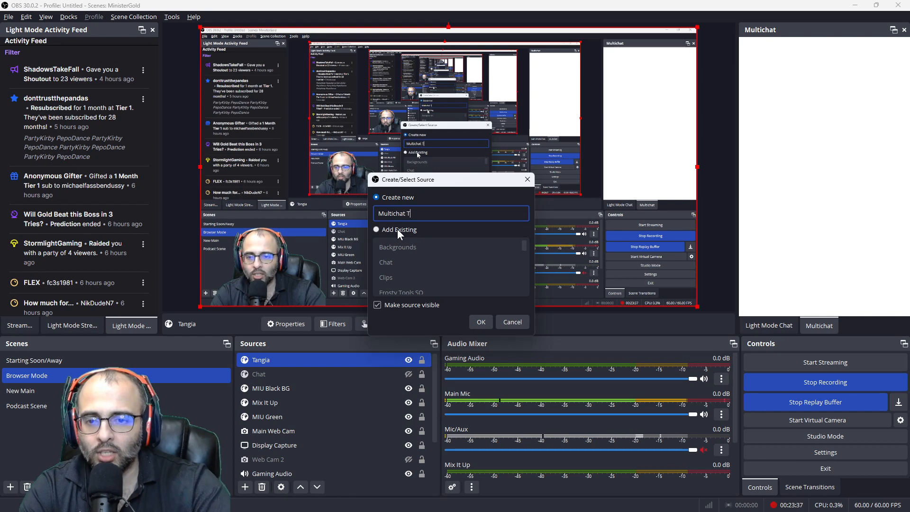
click(480, 322)
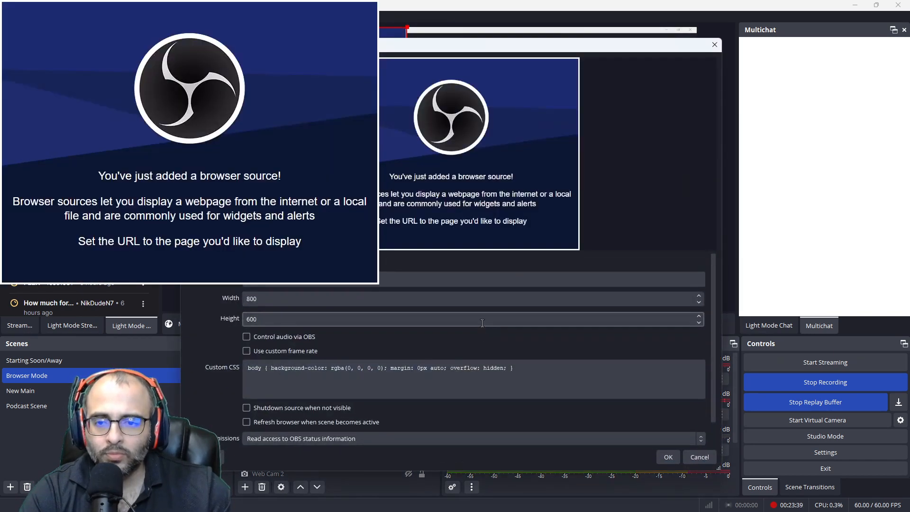
click(667, 458)
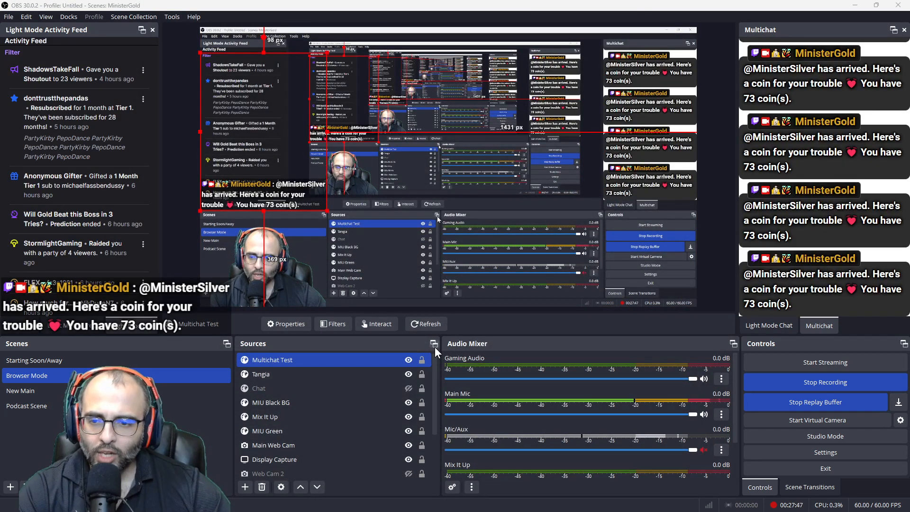
- Check the Multichat Test source's width and height in its properties and move the chat up to the canvas's top edge
double_click(282, 364)
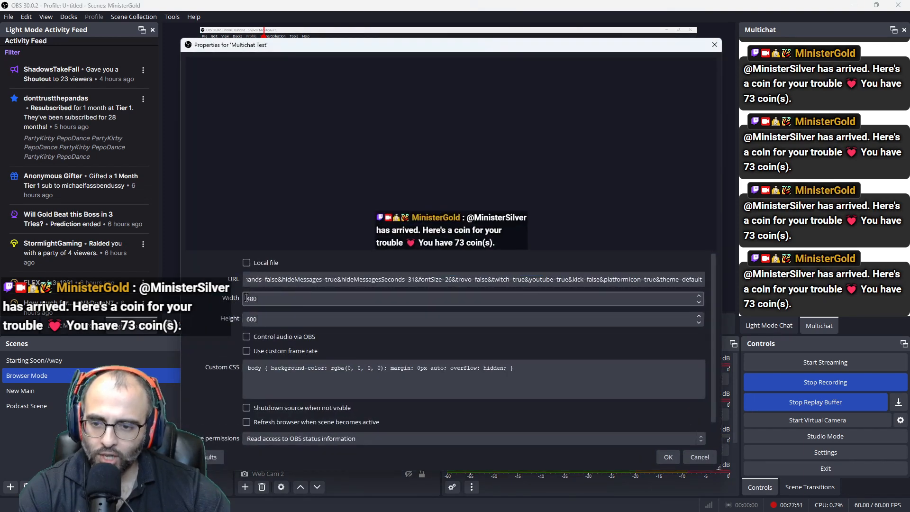
click(259, 319)
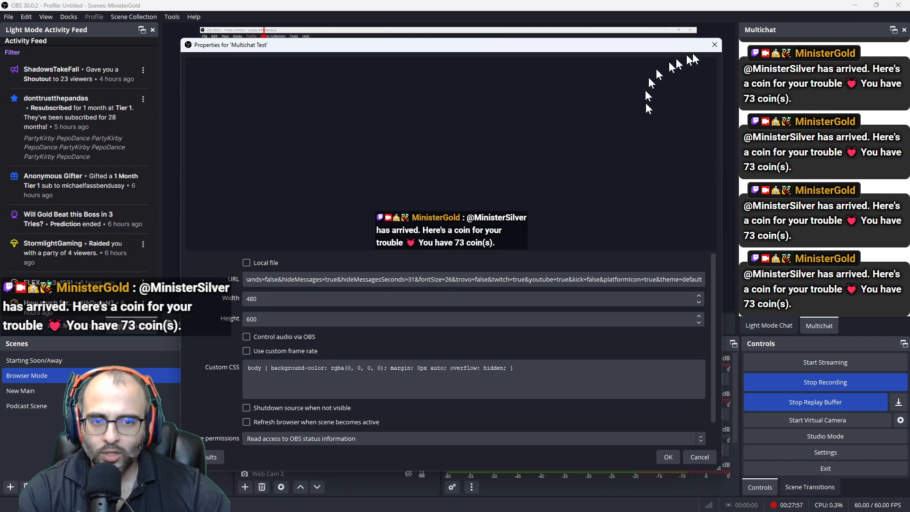
click(714, 44)
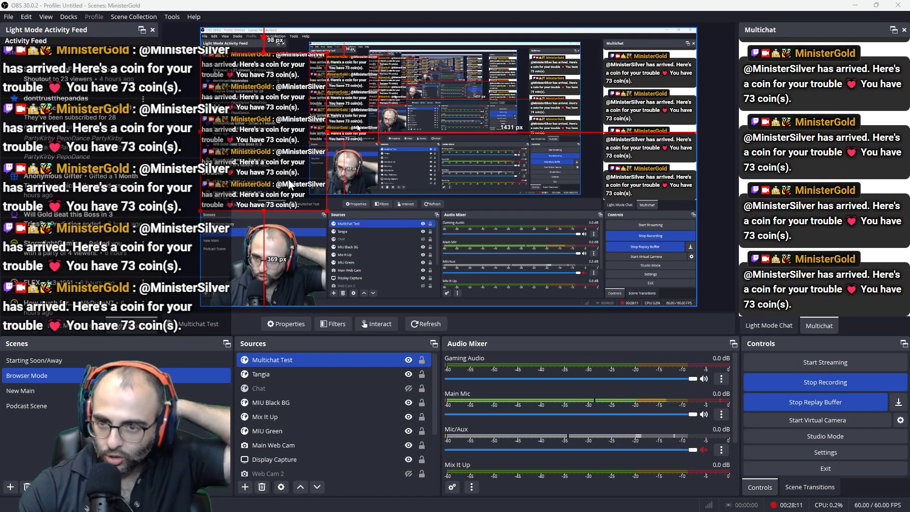
drag(289, 184, 285, 143)
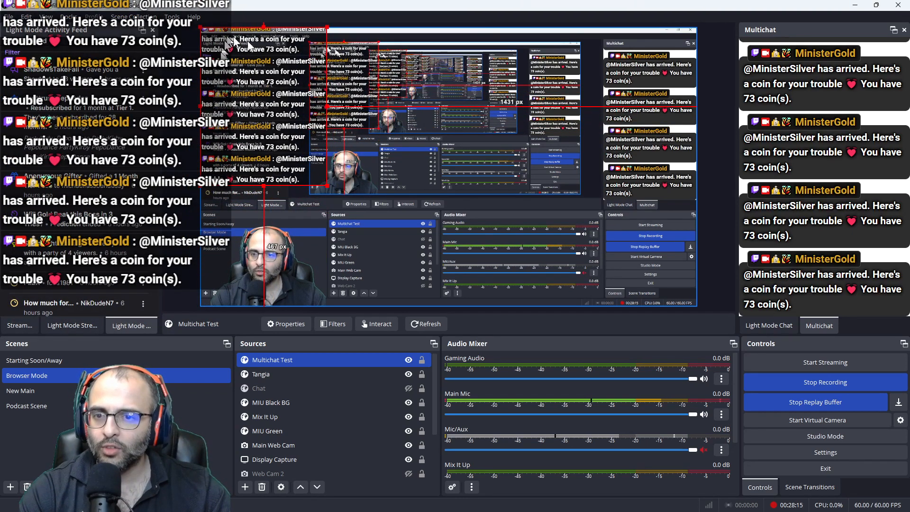
- Move the Multichat Test chat down to the middle of the canvas's left edge and review the source's custom CSS without changing it
drag(264, 81, 264, 165)
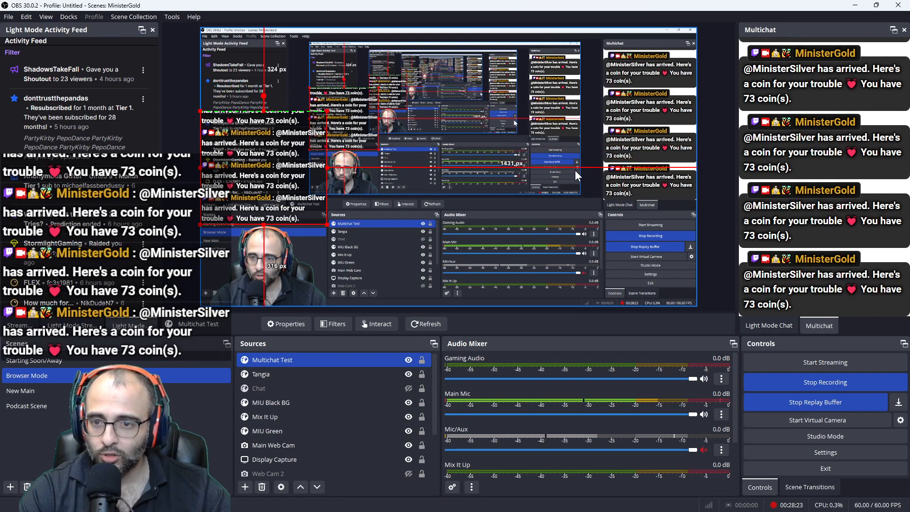
click(435, 215)
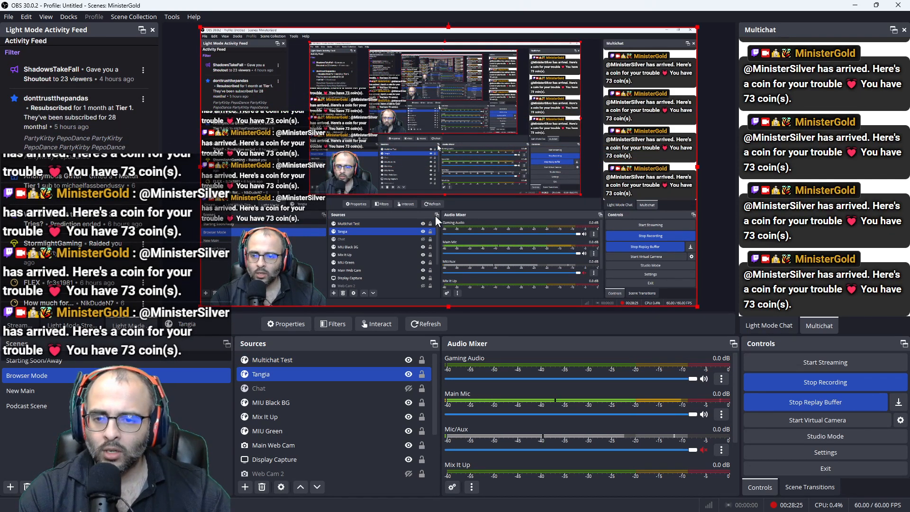
ctrl+click(297, 387)
click(307, 361)
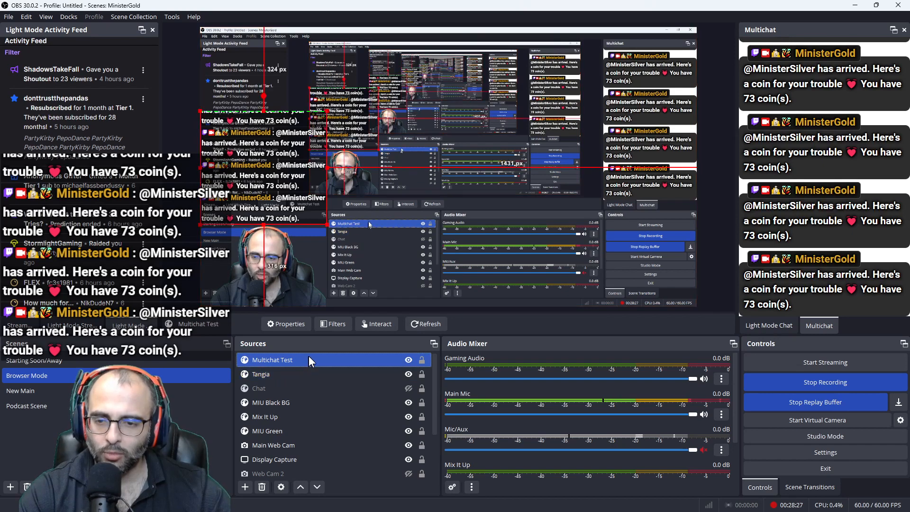
double_click(309, 358)
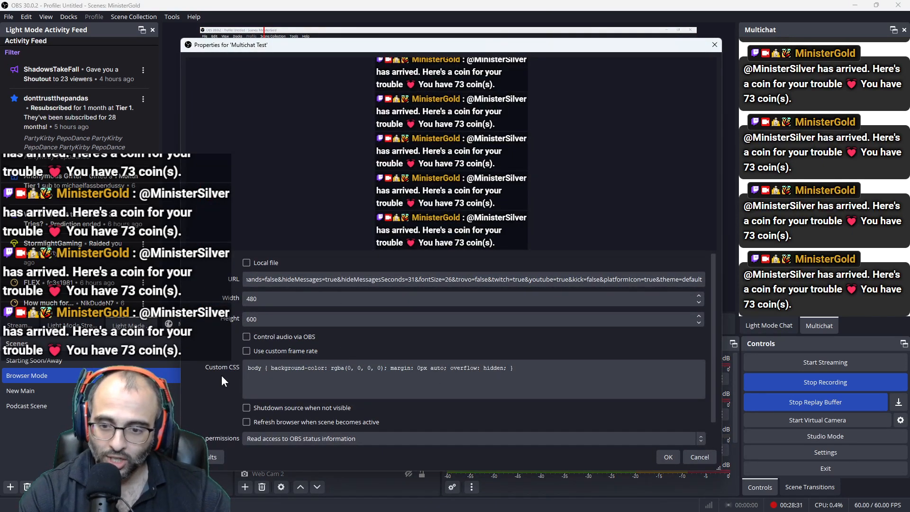
click(699, 457)
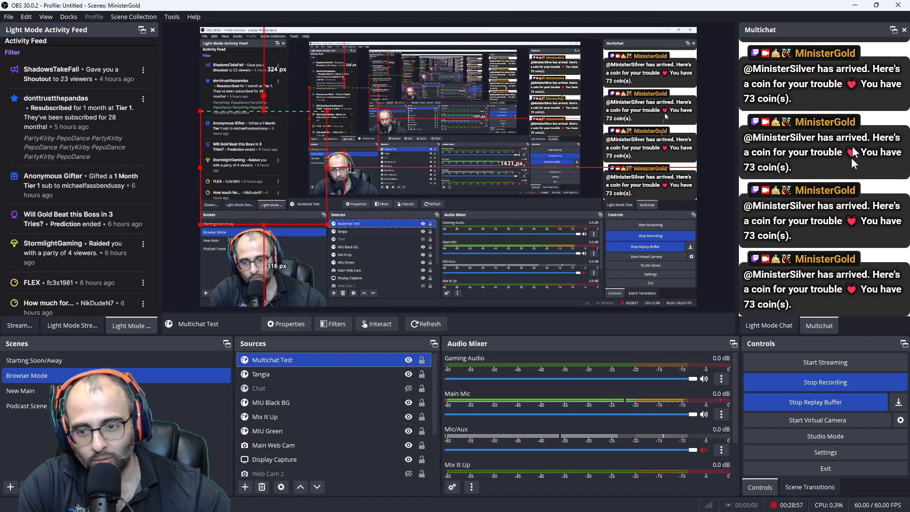
- Open the properties of the Multichat Test browser source again
ctrl+click(373, 374)
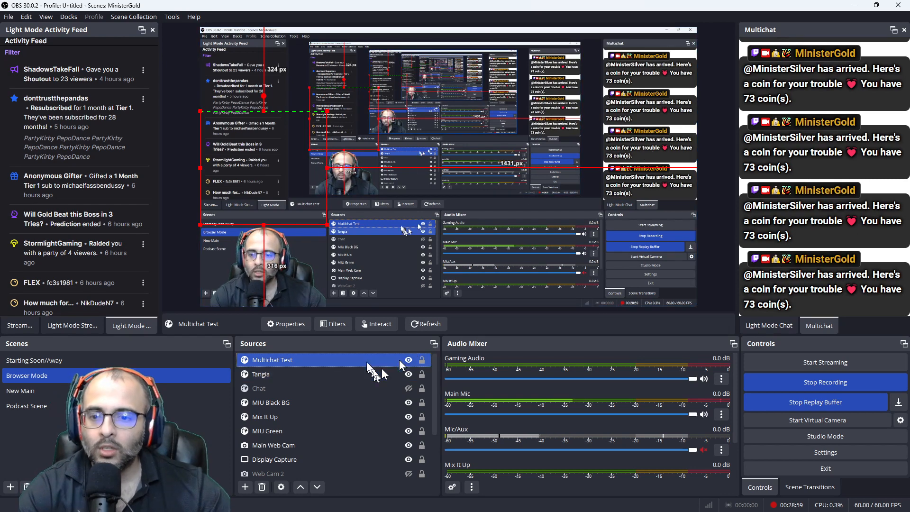
right_click(372, 371)
click(334, 363)
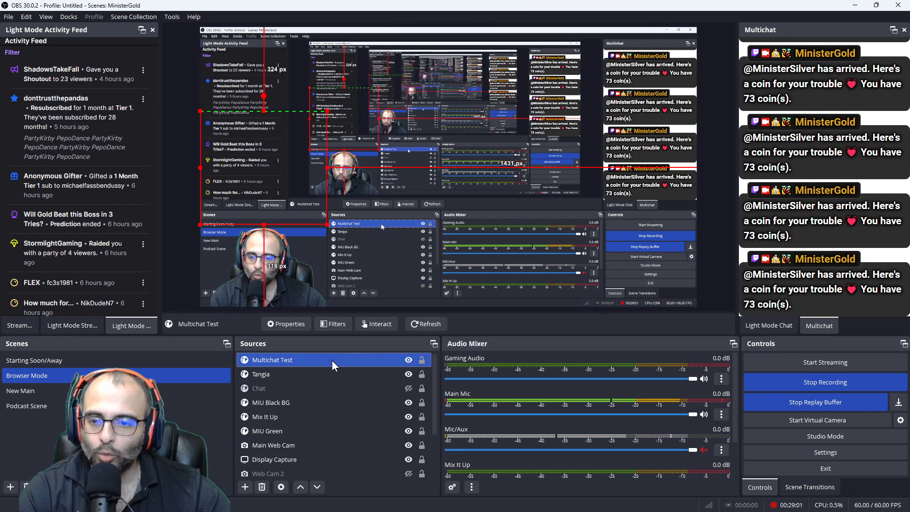
double_click(333, 363)
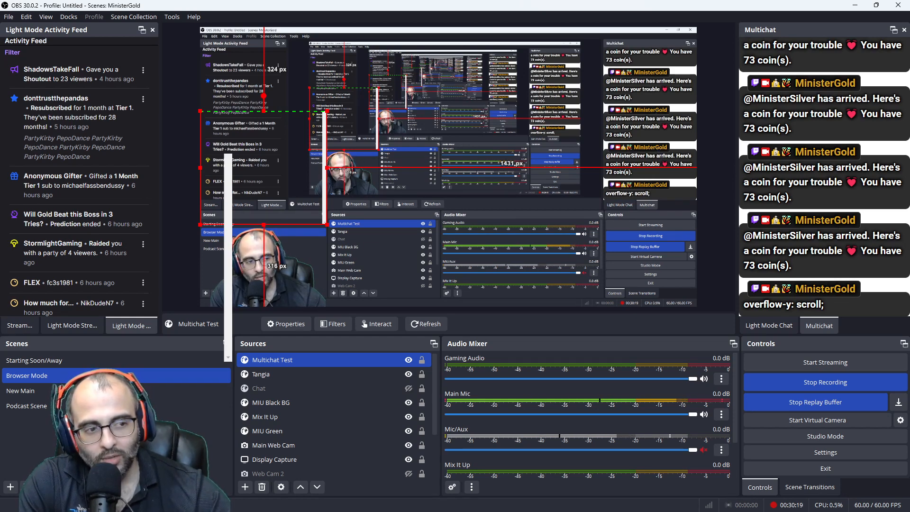
- Dock the Restream Chat alongside Light Mode Chat and Multichat, and check the service and server in the stream settings
drag(909, 137, 802, 84)
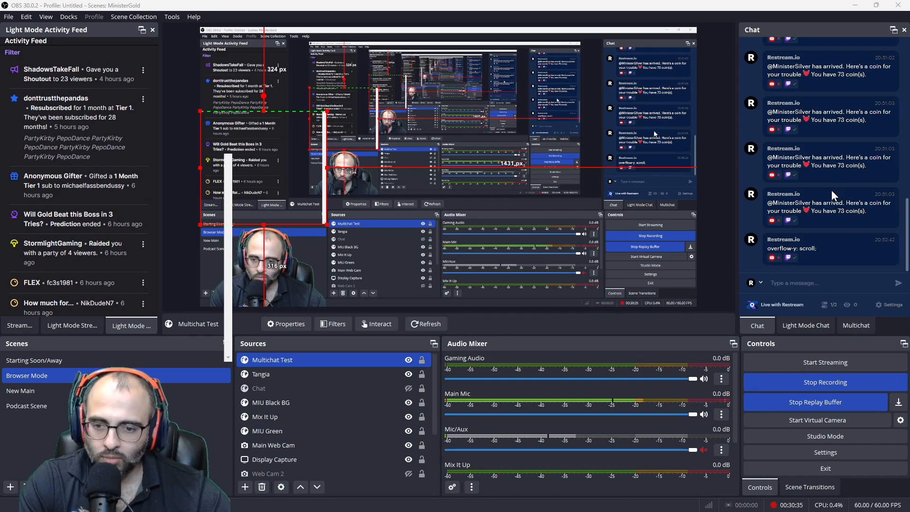
click(782, 457)
click(258, 119)
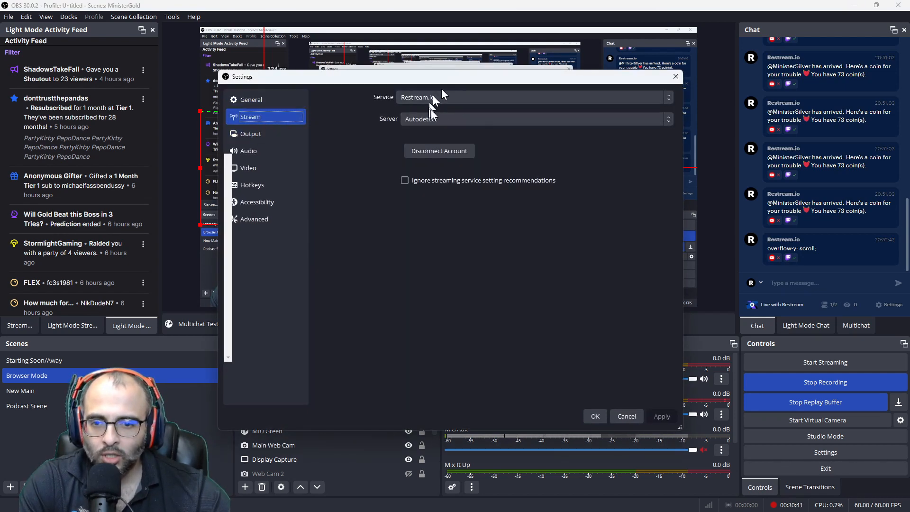
click(604, 416)
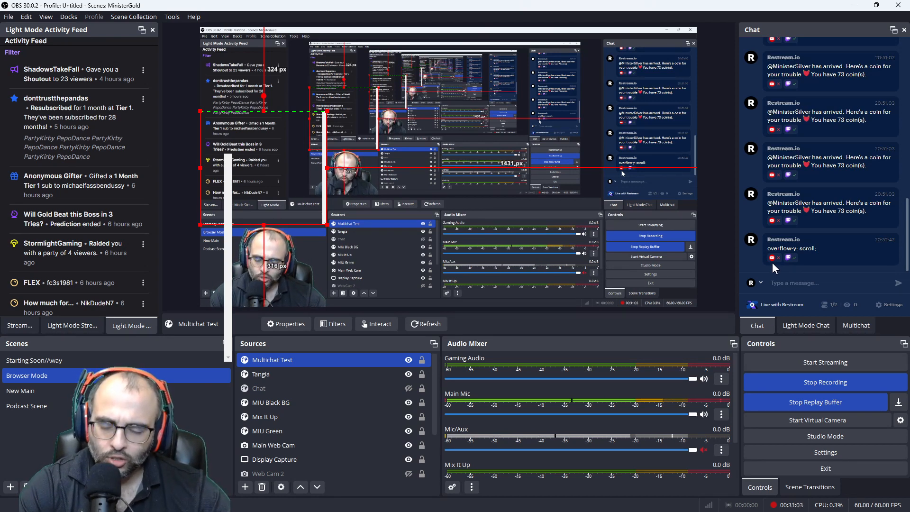
- Switch to Mix It Up and open its Accounts page to review the streamer and bot logins for each platform
key(alt+Tab)
key(alt+Tab)
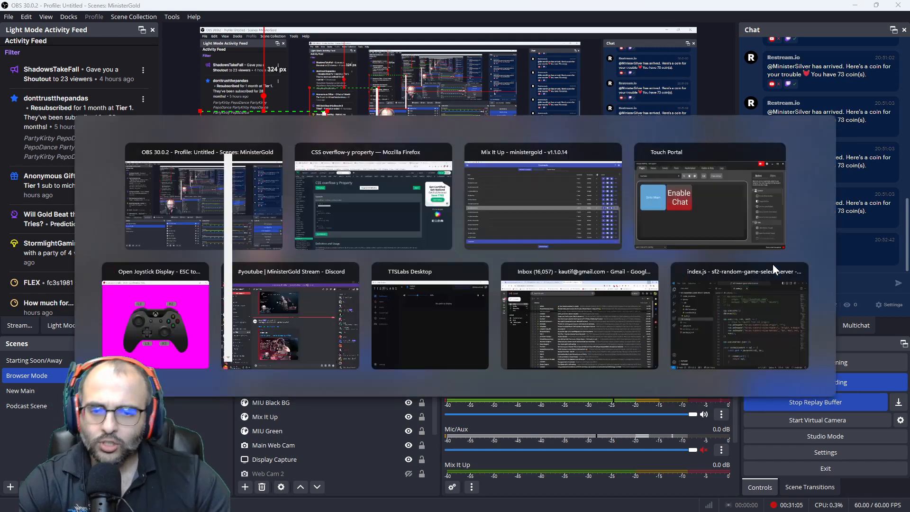
click(588, 212)
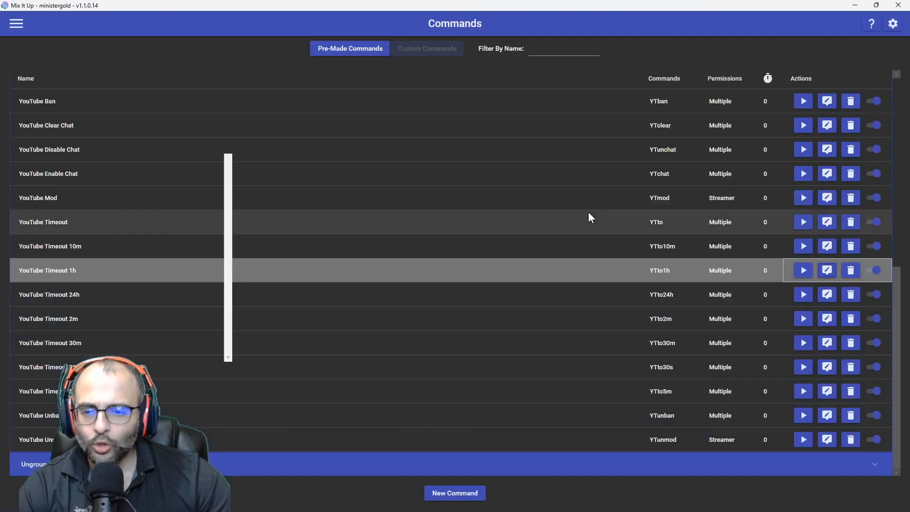
click(16, 28)
key(alt+Tab)
key(alt+Tab)
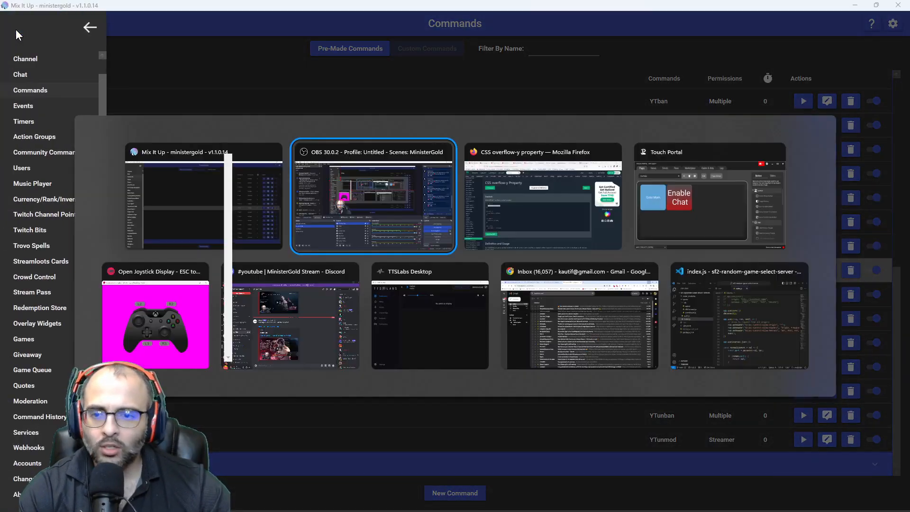
key(alt+shift+Tab)
key(alt+shift+Tab)
key(alt+Tab)
key(alt+Tab)
key(alt+shift+Tab)
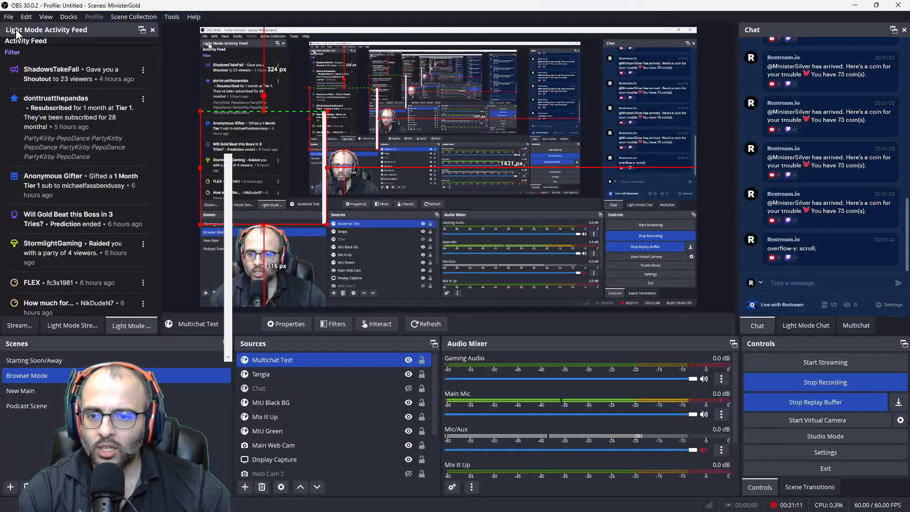
key(alt+Tab)
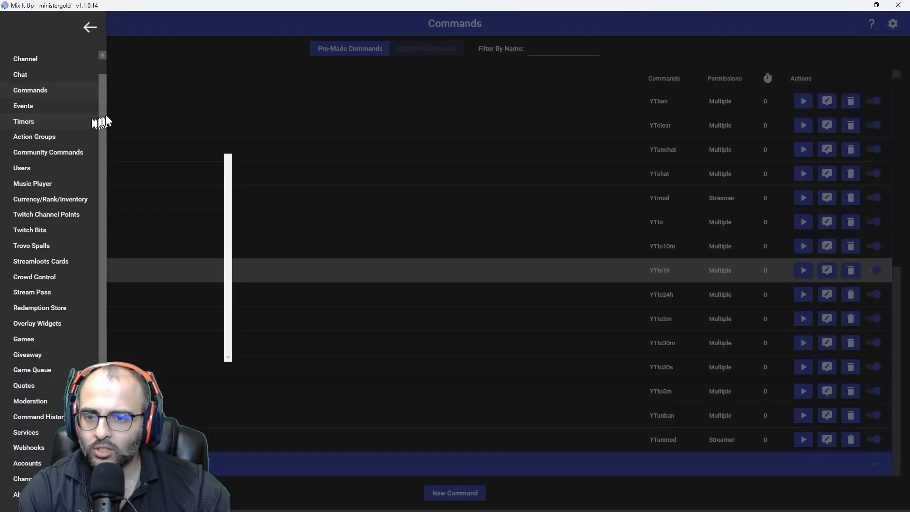
click(34, 463)
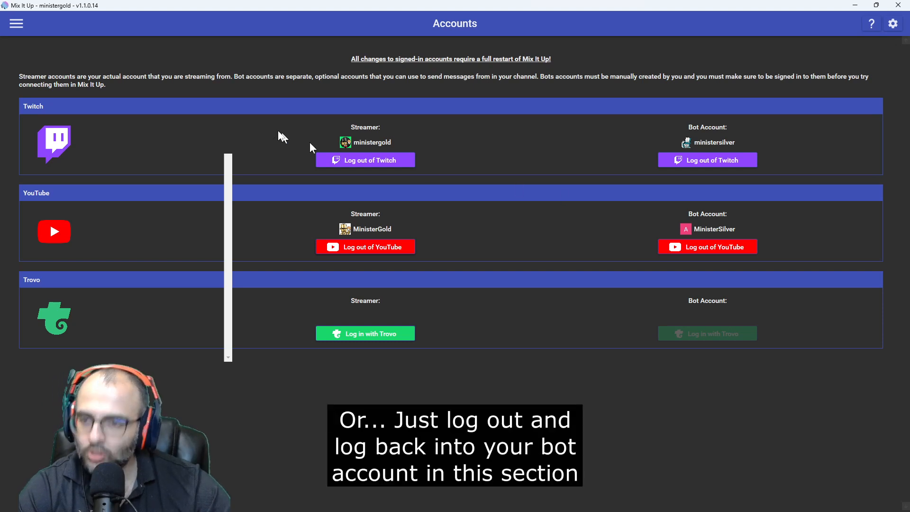
- Return to the Mix It Up commands and review which YouTube roles may use the YouTube Timeout 10m command
click(16, 24)
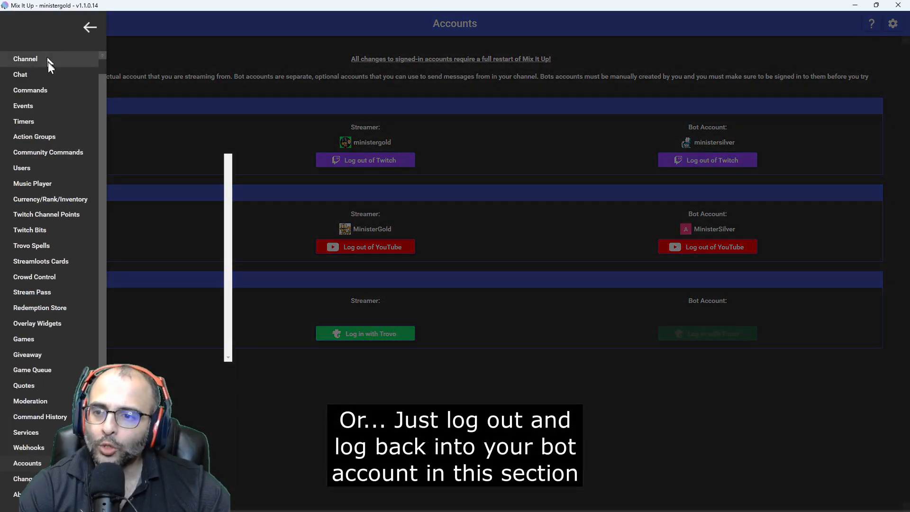
click(46, 88)
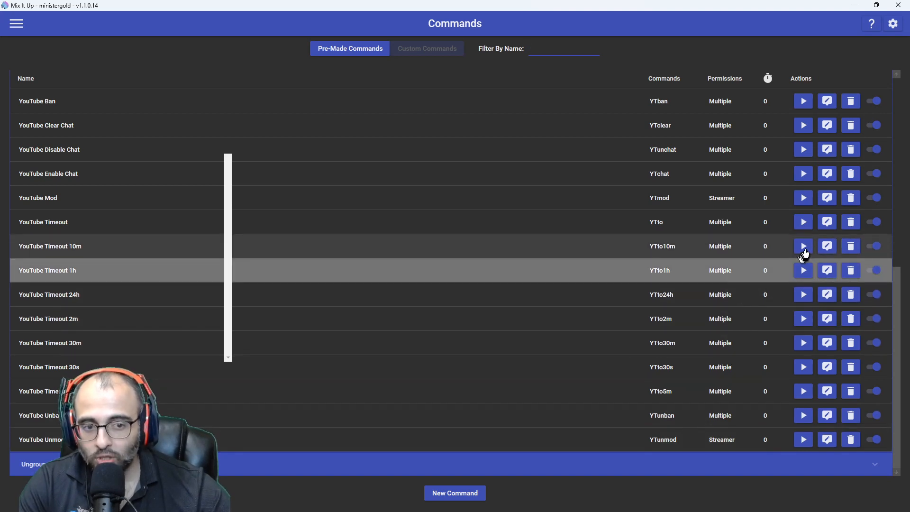
click(827, 247)
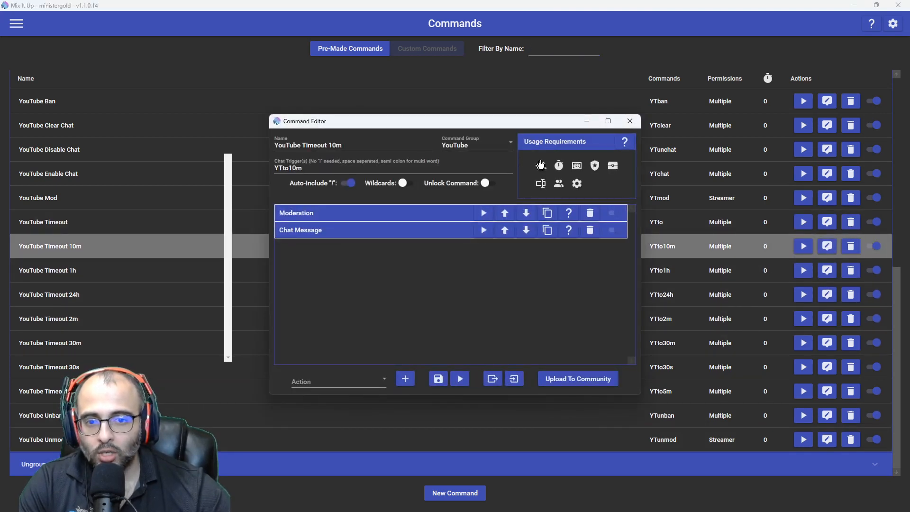
click(540, 165)
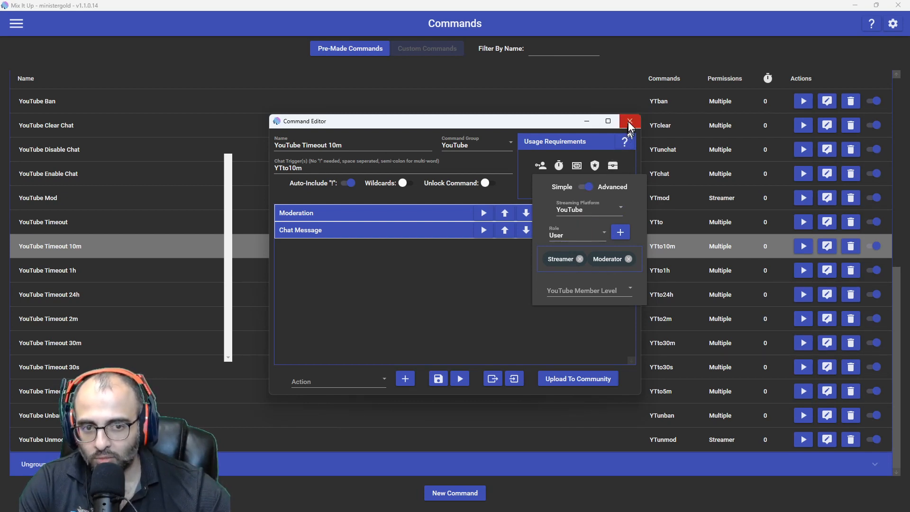
click(630, 125)
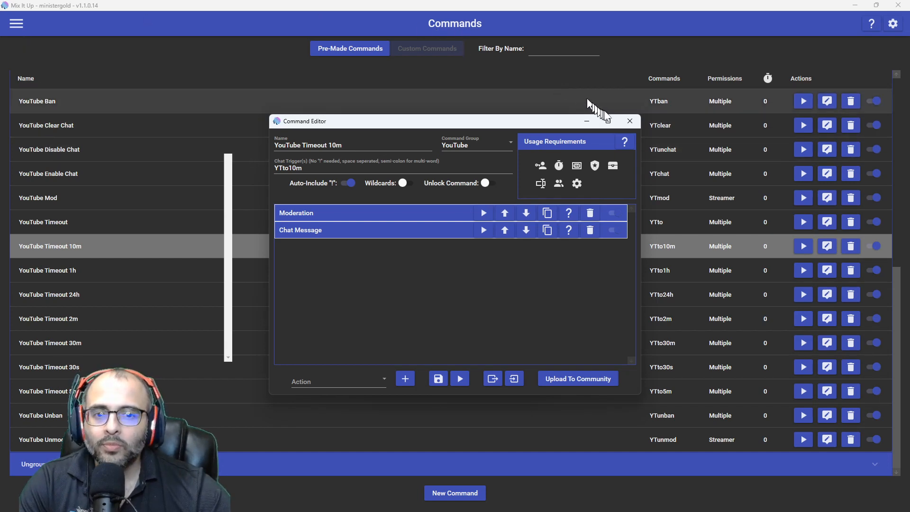
click(630, 121)
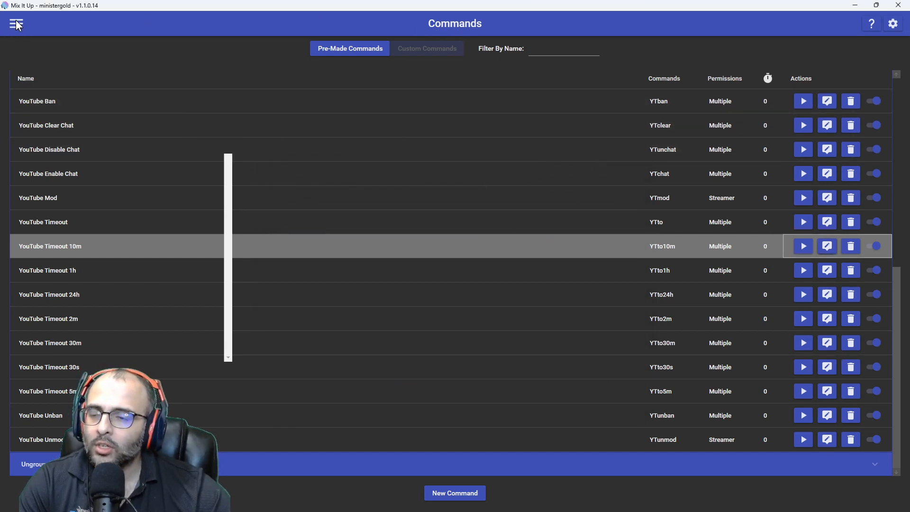
- Switch to Firefox and bring up BotRix's Chat widget page to look over its options
key(alt+Tab)
key(alt+Tab)
key(alt+Tab)
key(alt+shift+Tab)
key(ctrl+shift+Tab)
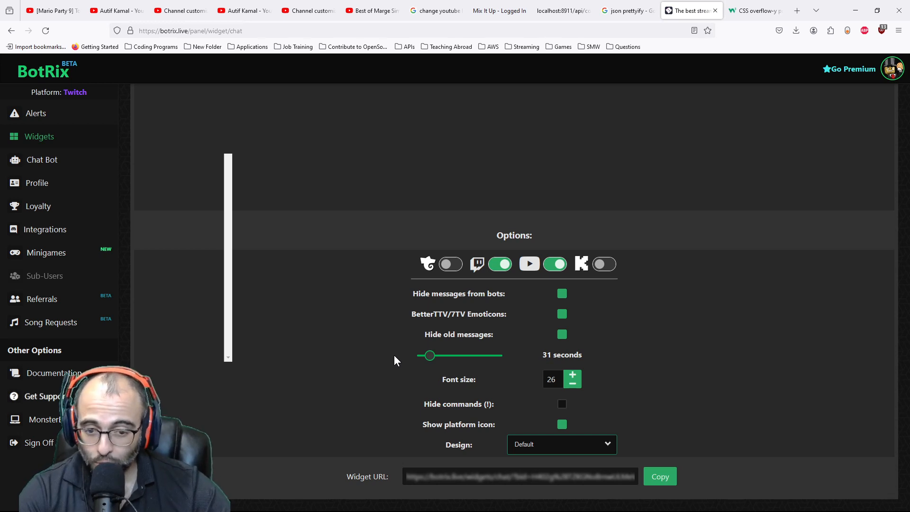
- Switch to OBS and compare the Restream Chat, Light Mode Chat and Multichat docks, ending on the Restream Chat
key(alt+Tab)
key(alt+Tab)
key(alt+Tab)
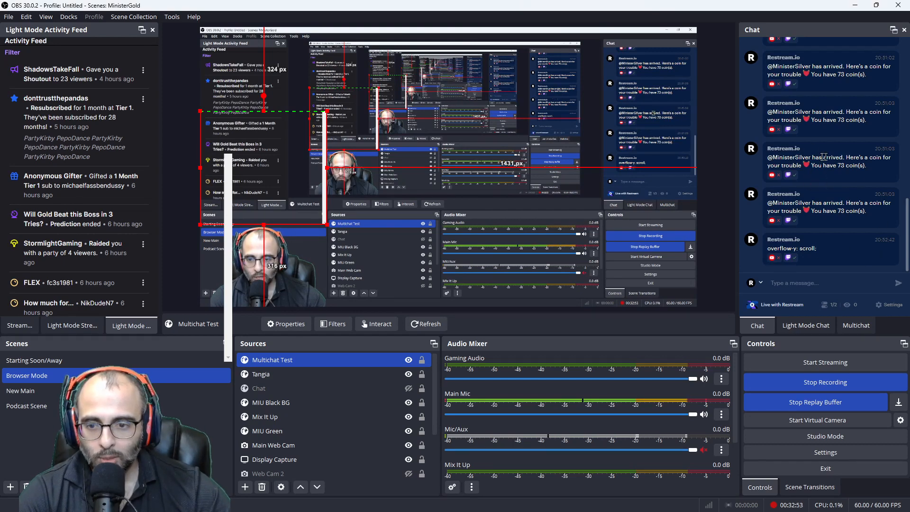
scroll(800, 250, up, 1)
scroll(800, 251, down, 1)
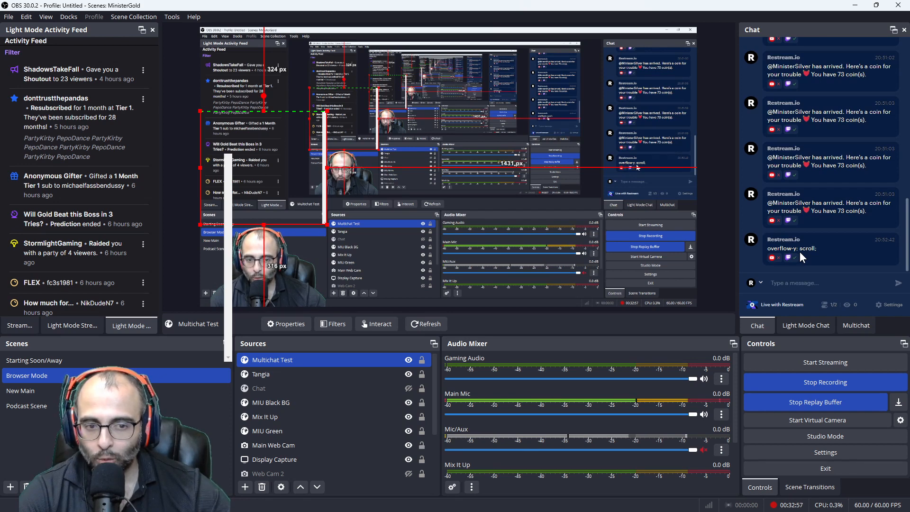
click(811, 323)
click(855, 324)
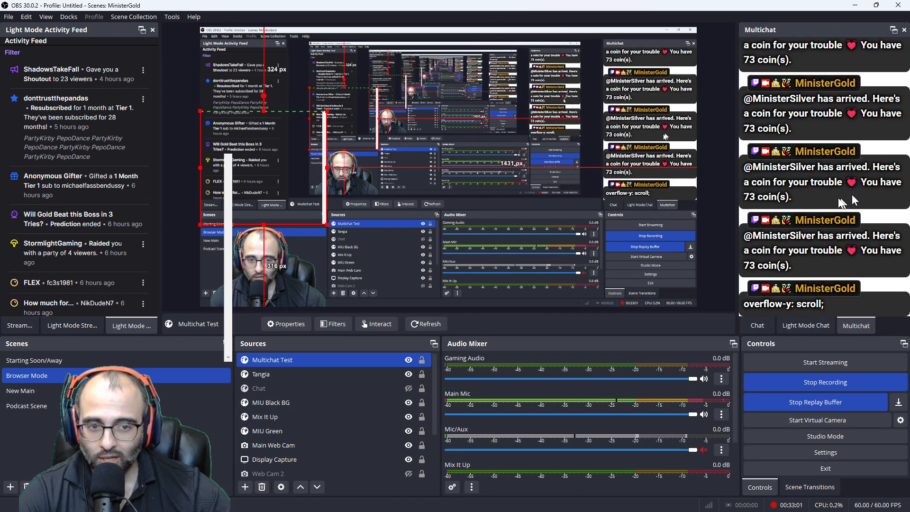
click(767, 325)
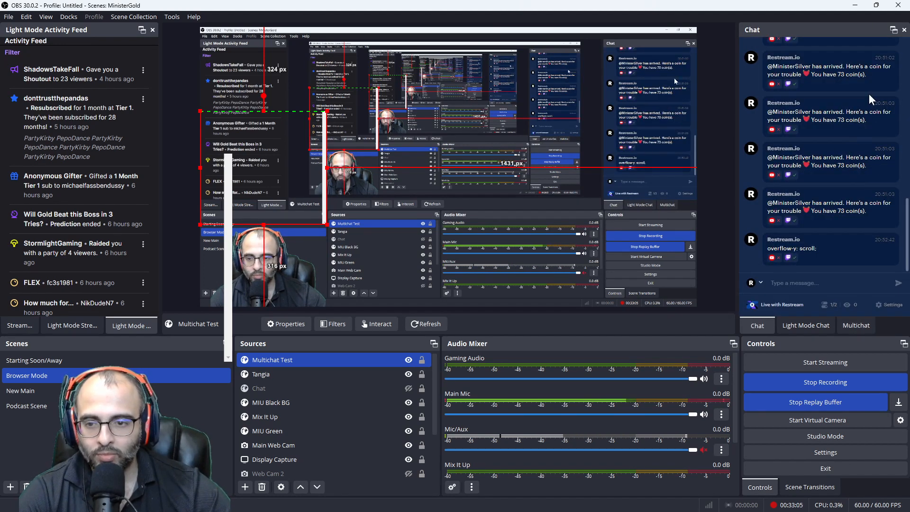
- Review the streaming service and server selected in OBS's stream settings
click(798, 447)
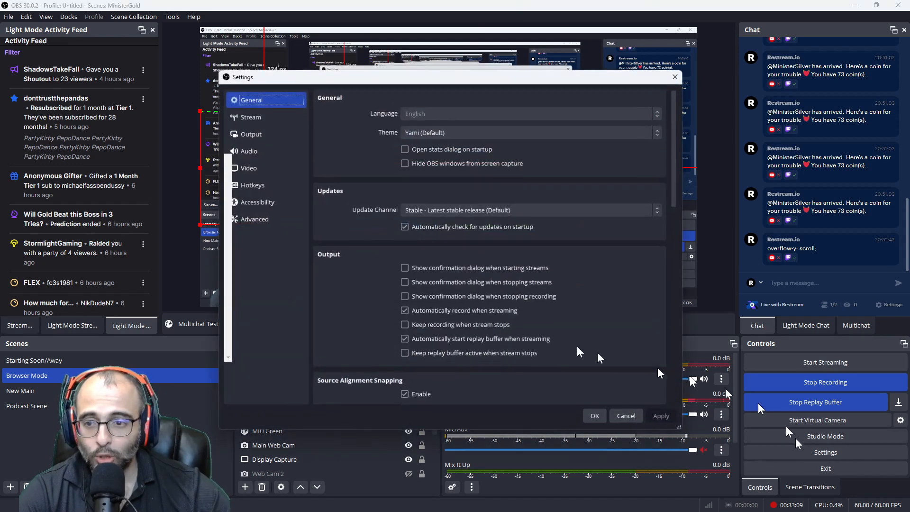
click(264, 118)
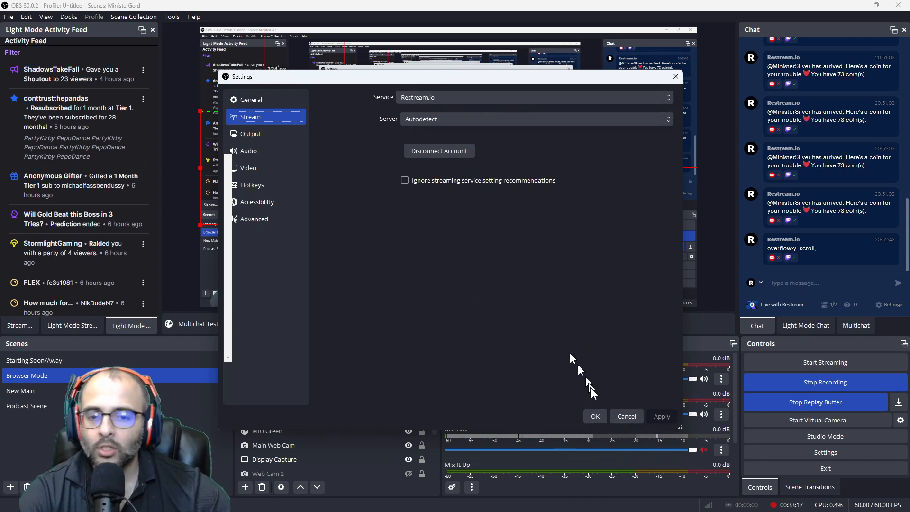
click(592, 416)
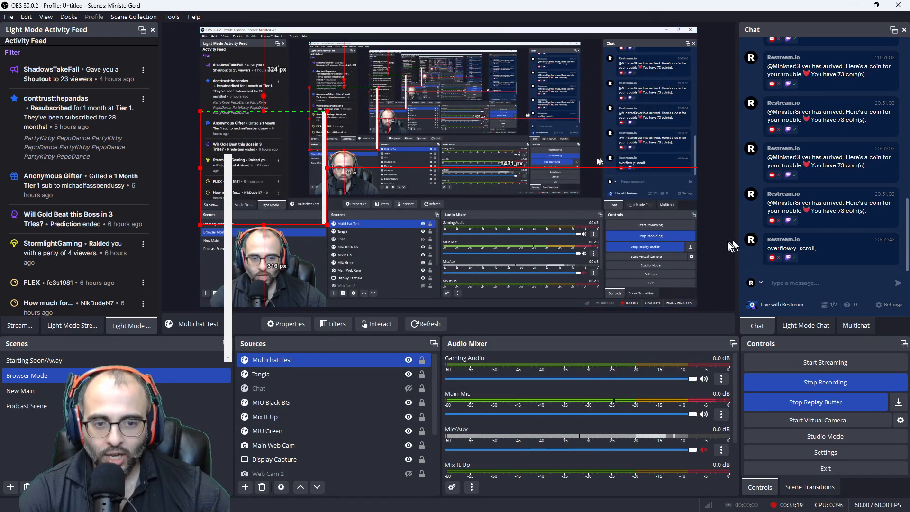